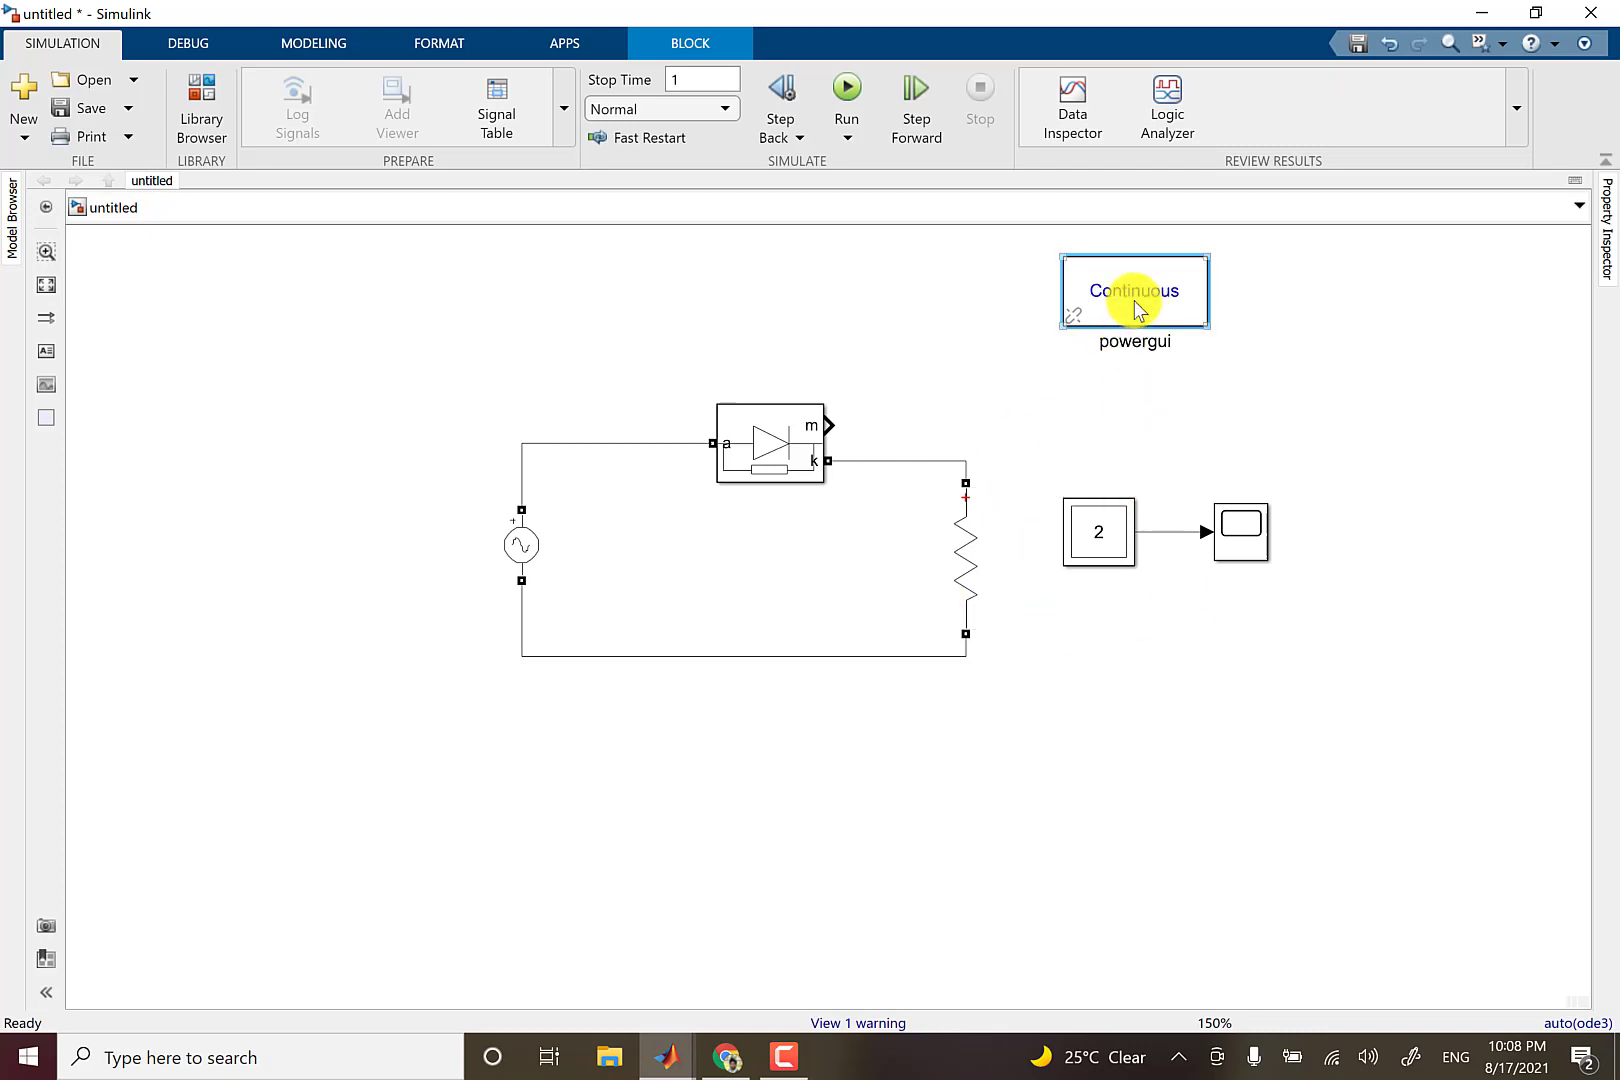
Open the FFT Analyzer from the powergui block, check which structure-with-time signals are available, and close it.
double_click(1135, 303)
left_click(652, 106)
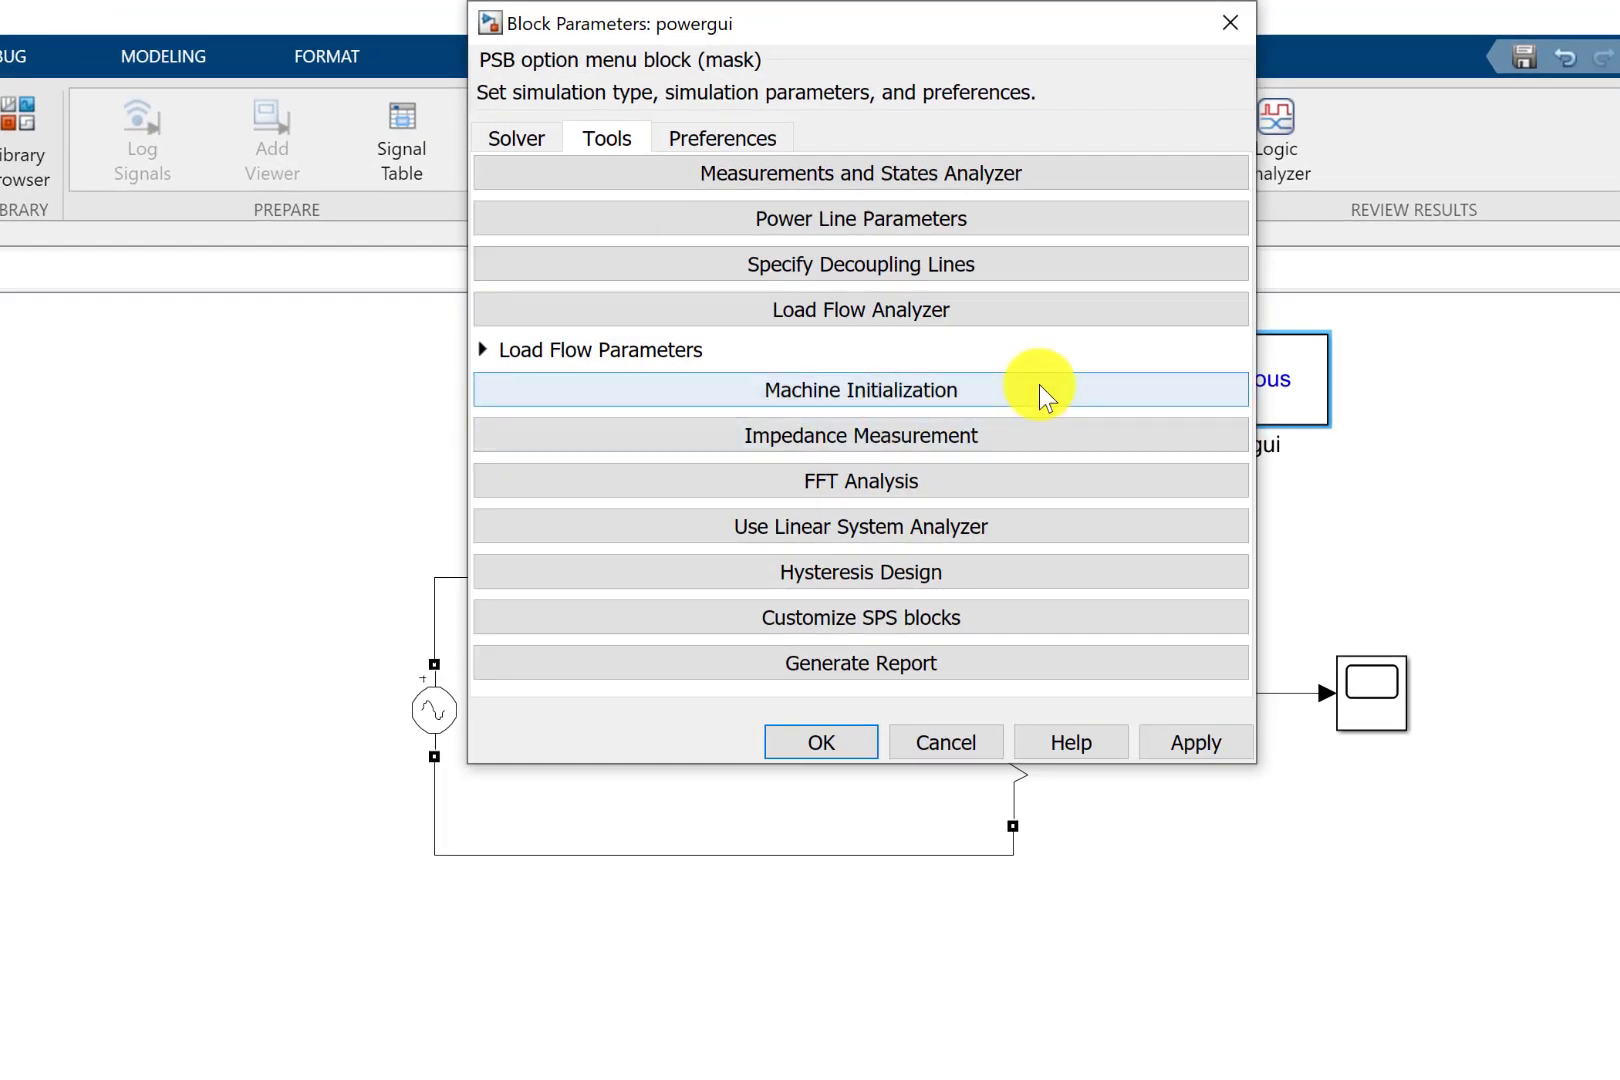
left_click(904, 485)
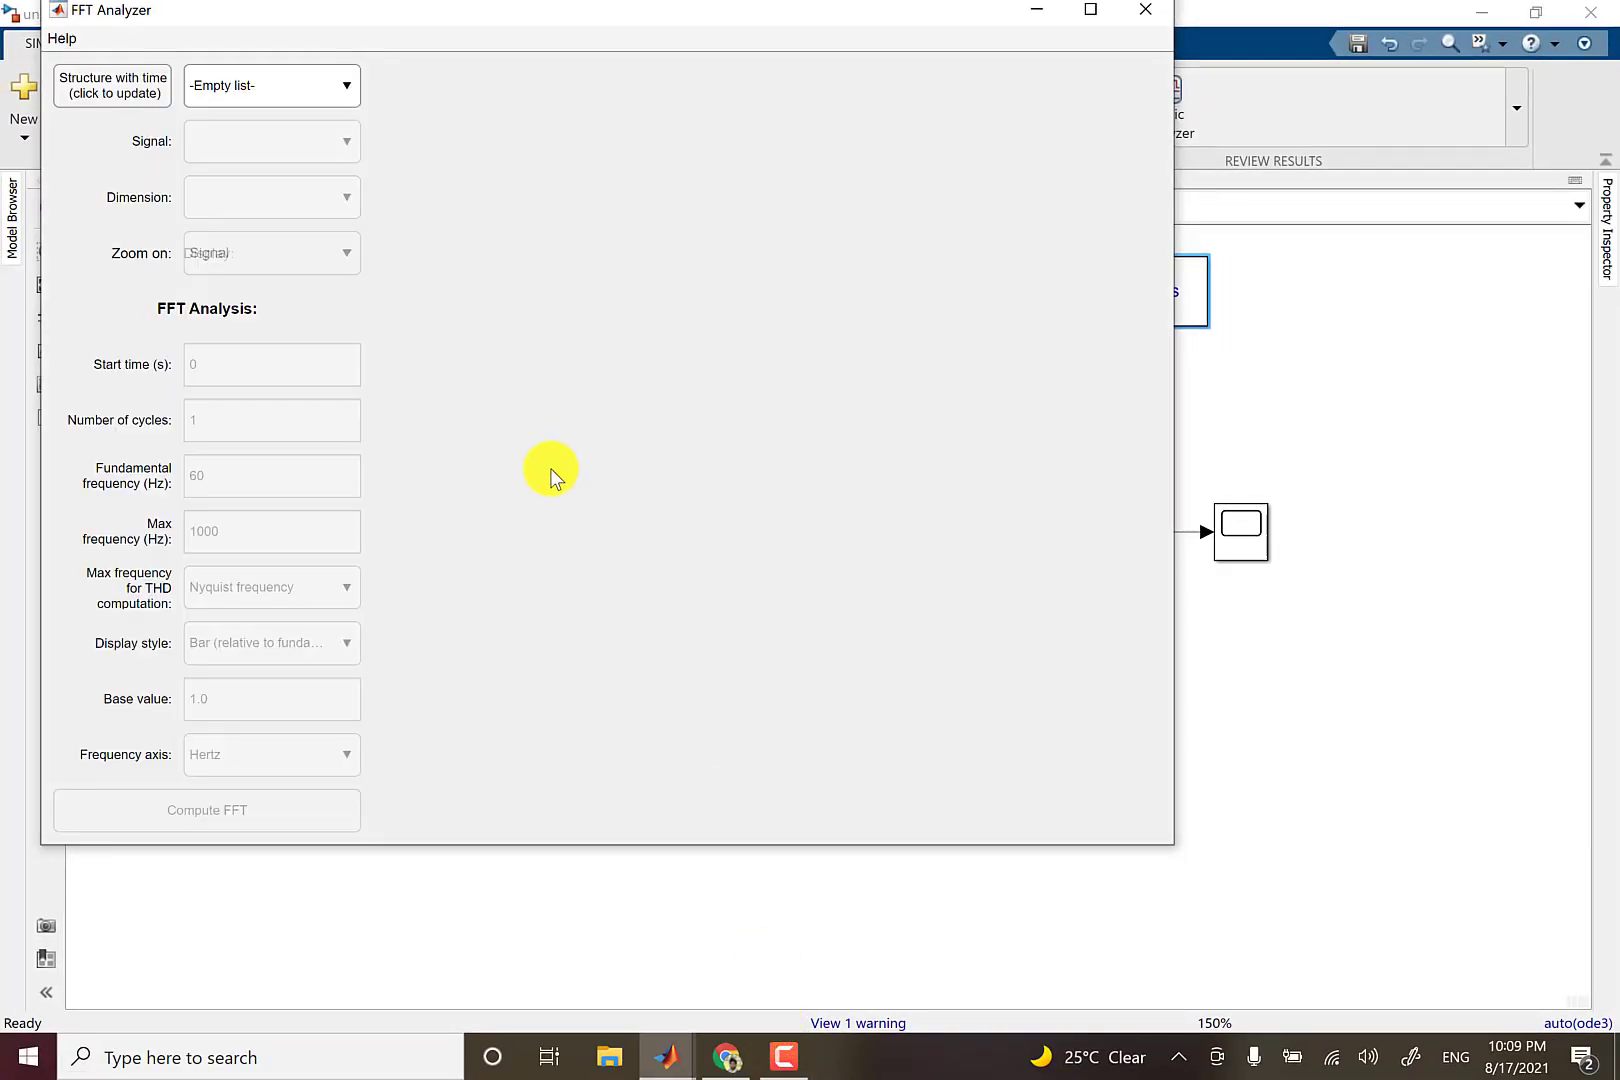
left_click_drag(327, 10, 508, 86)
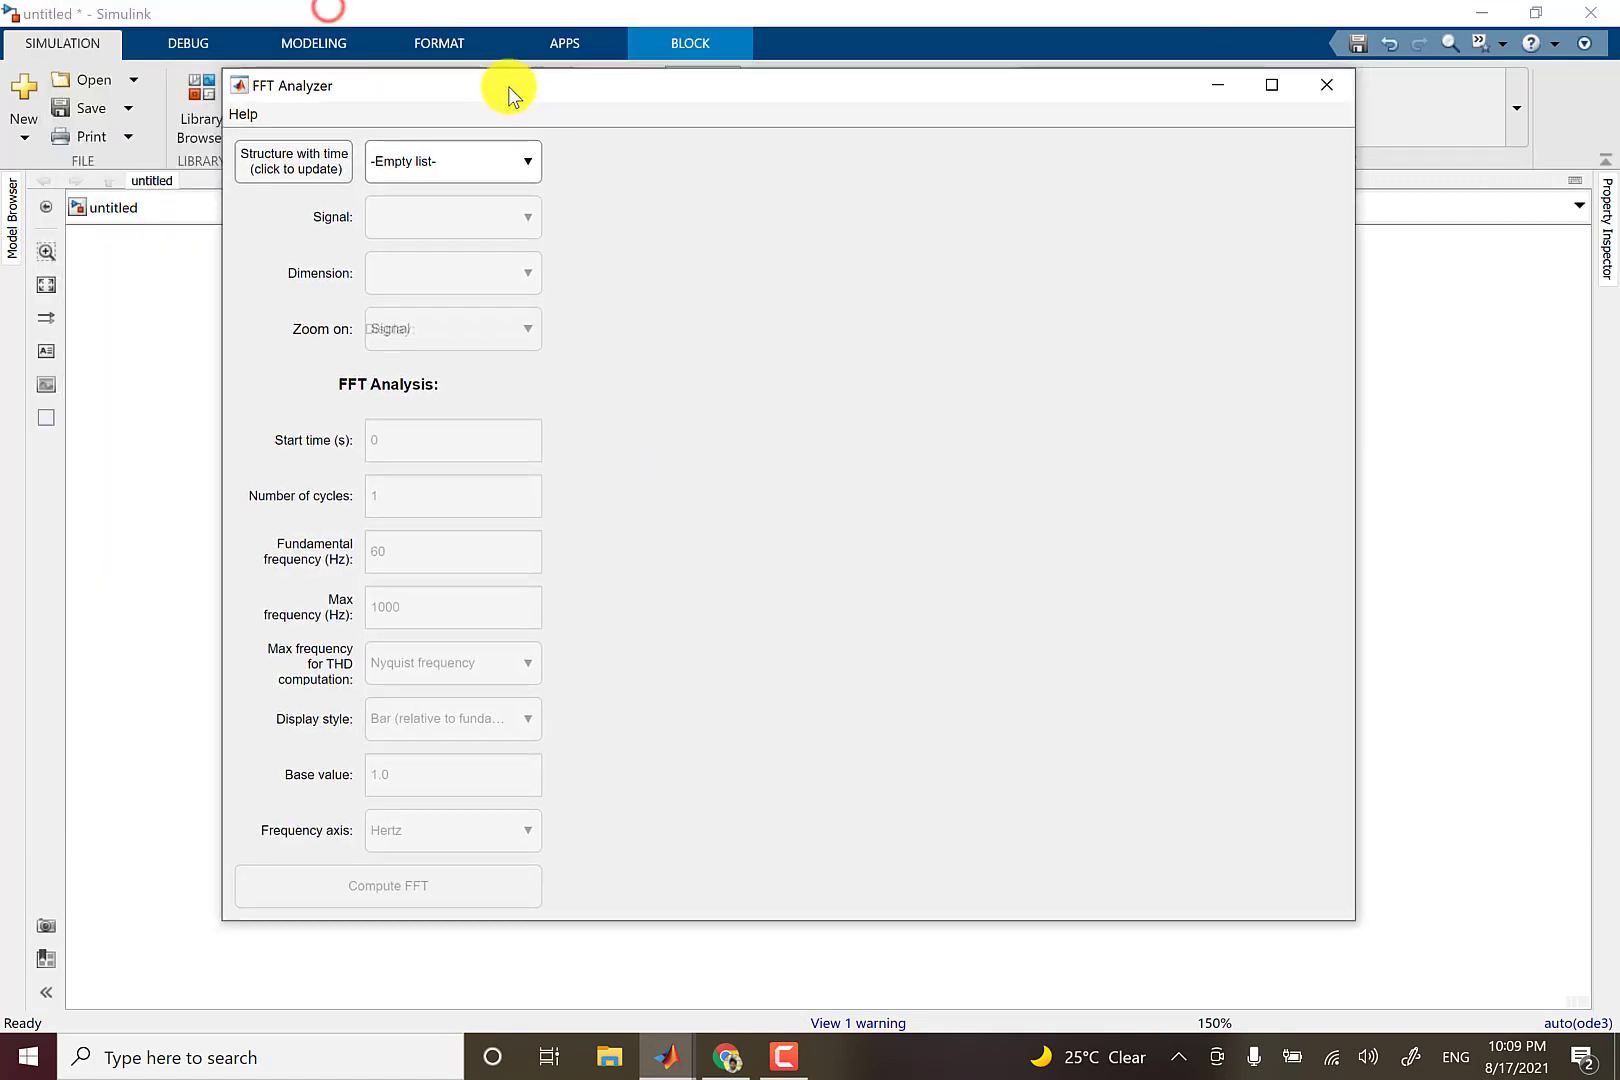
left_click(476, 167)
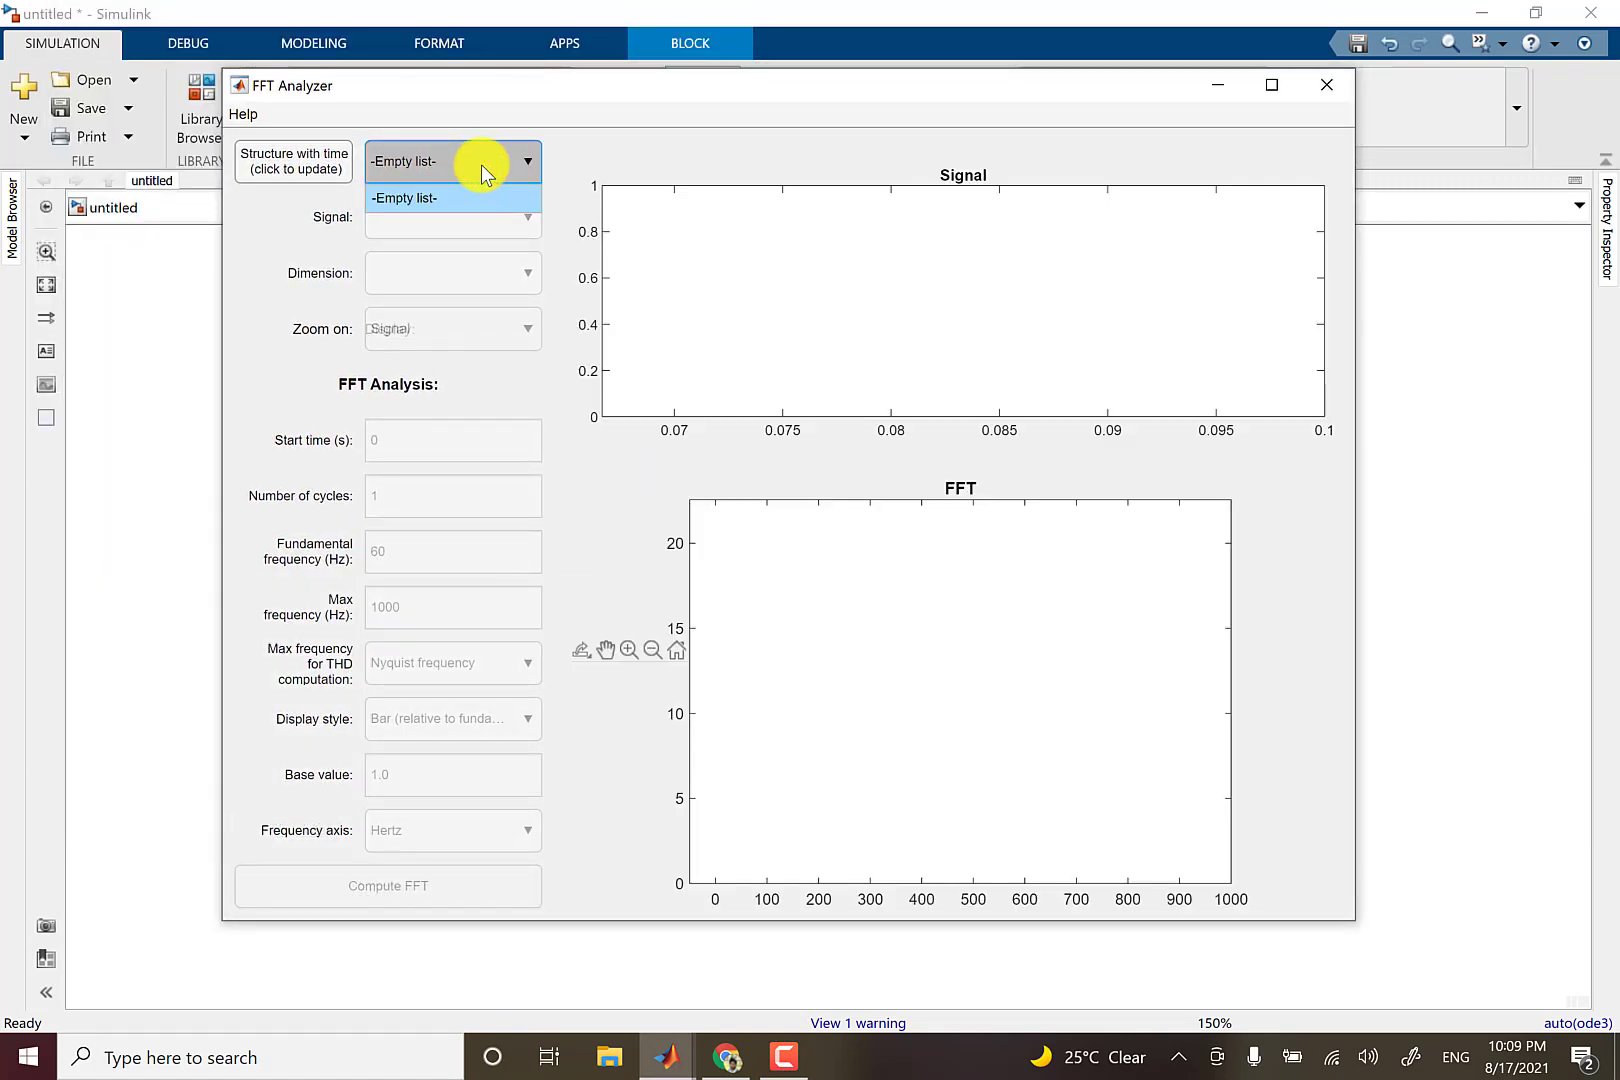
left_click(481, 165)
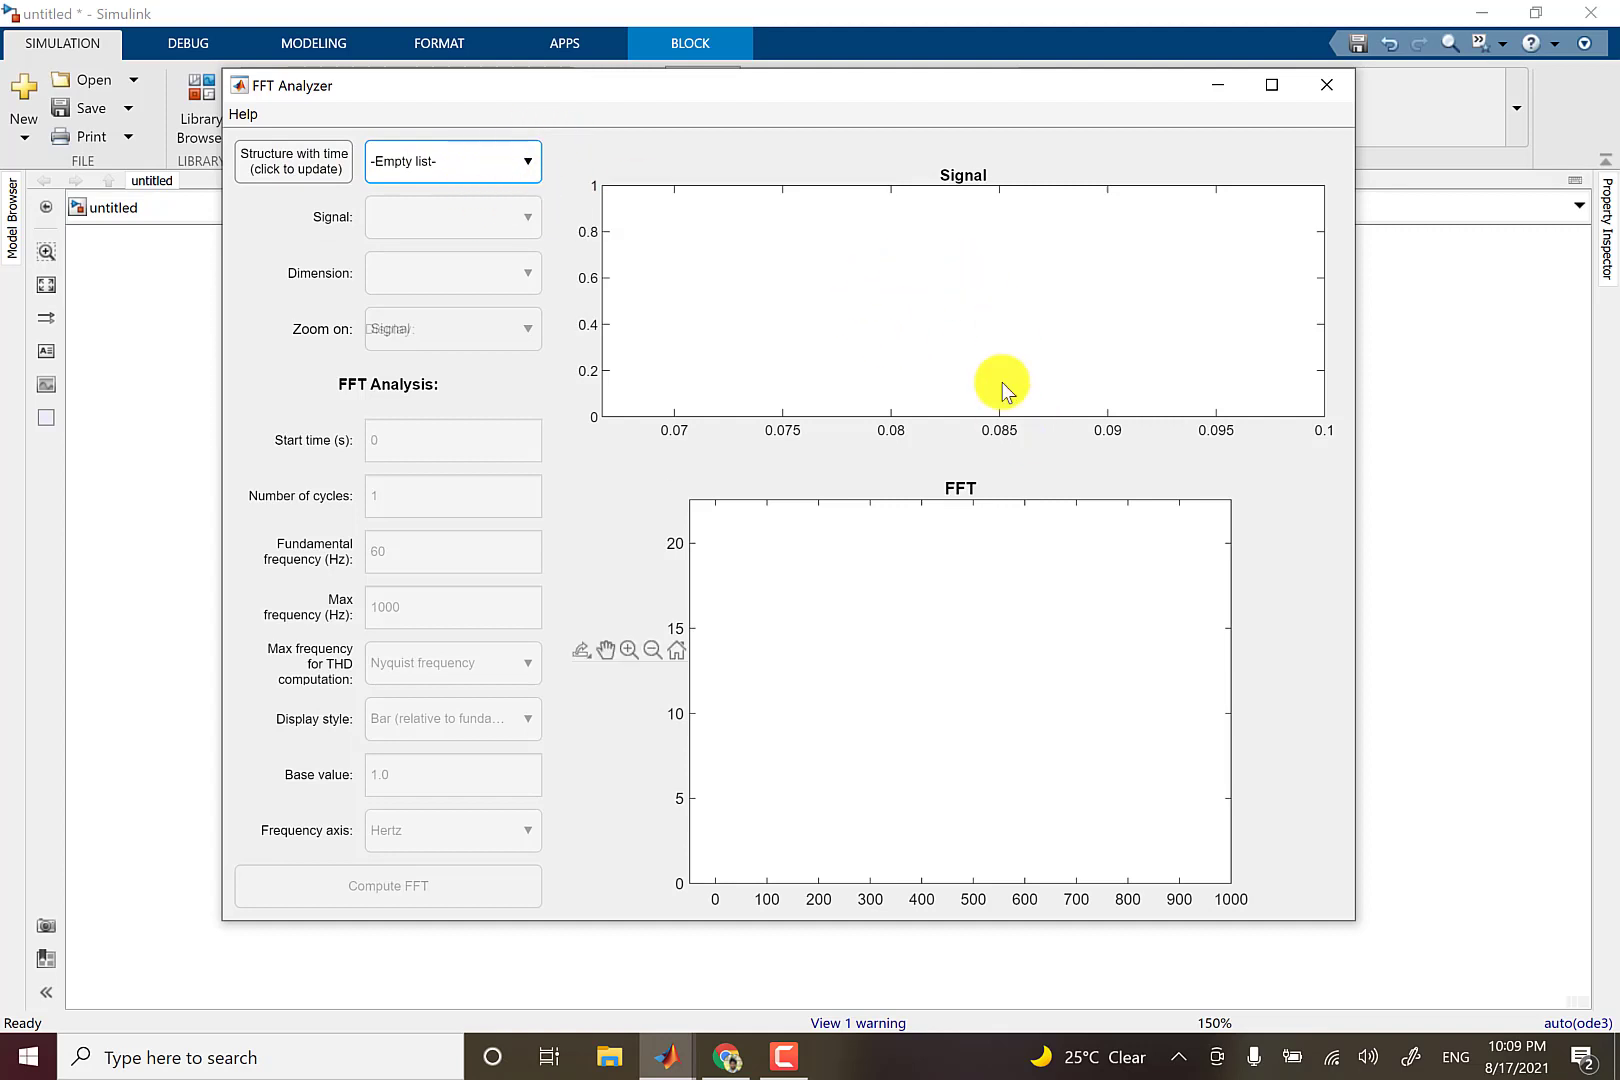
left_click(1326, 90)
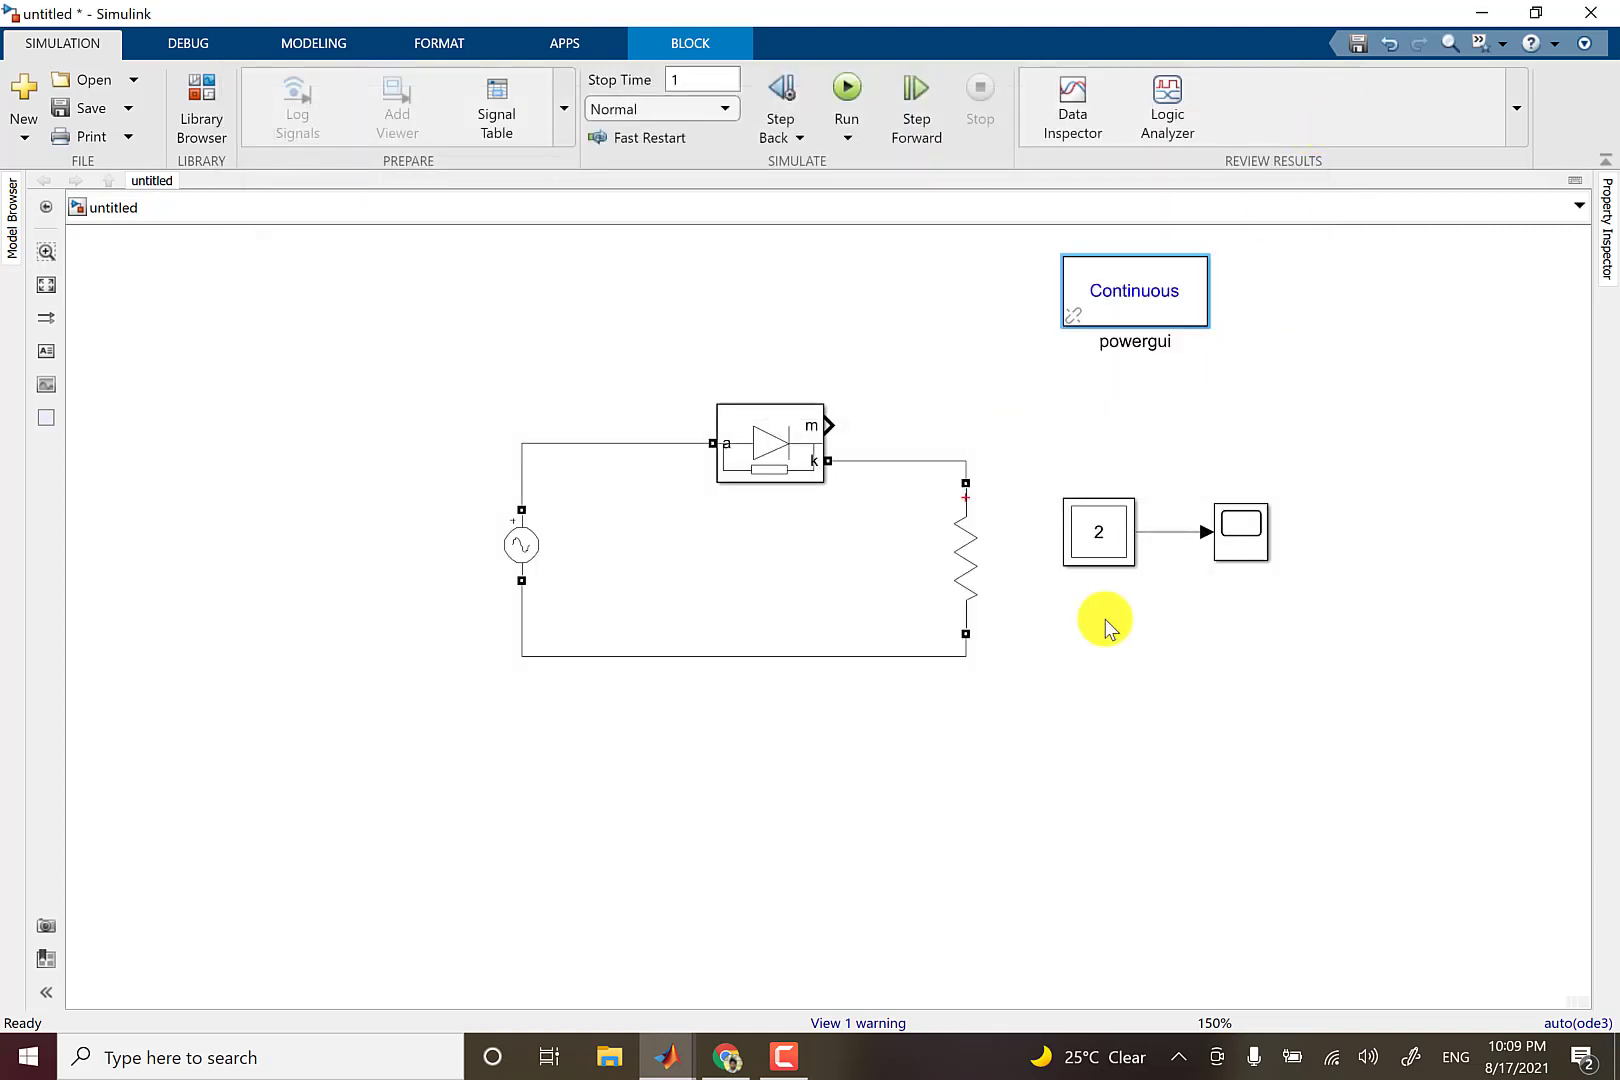
Remove the AC Voltage Source measurement from the Multimeter's selected measurements.
left_click(1090, 541)
double_click(1094, 545)
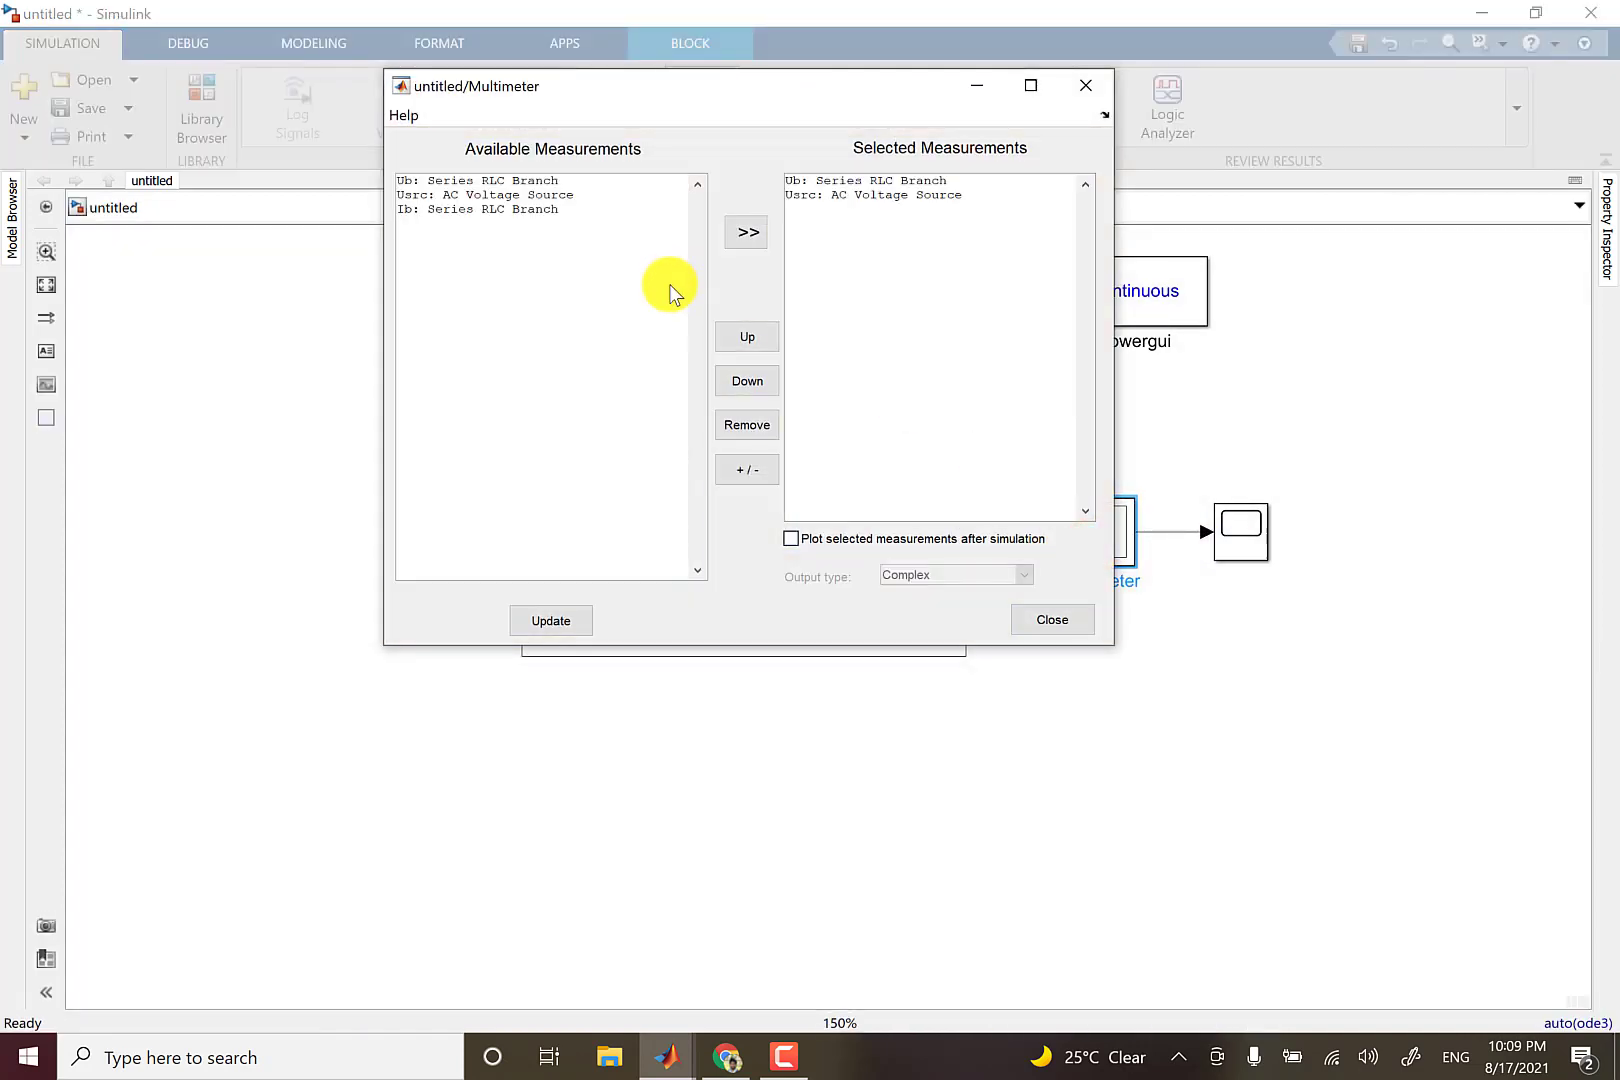
left_click(865, 194)
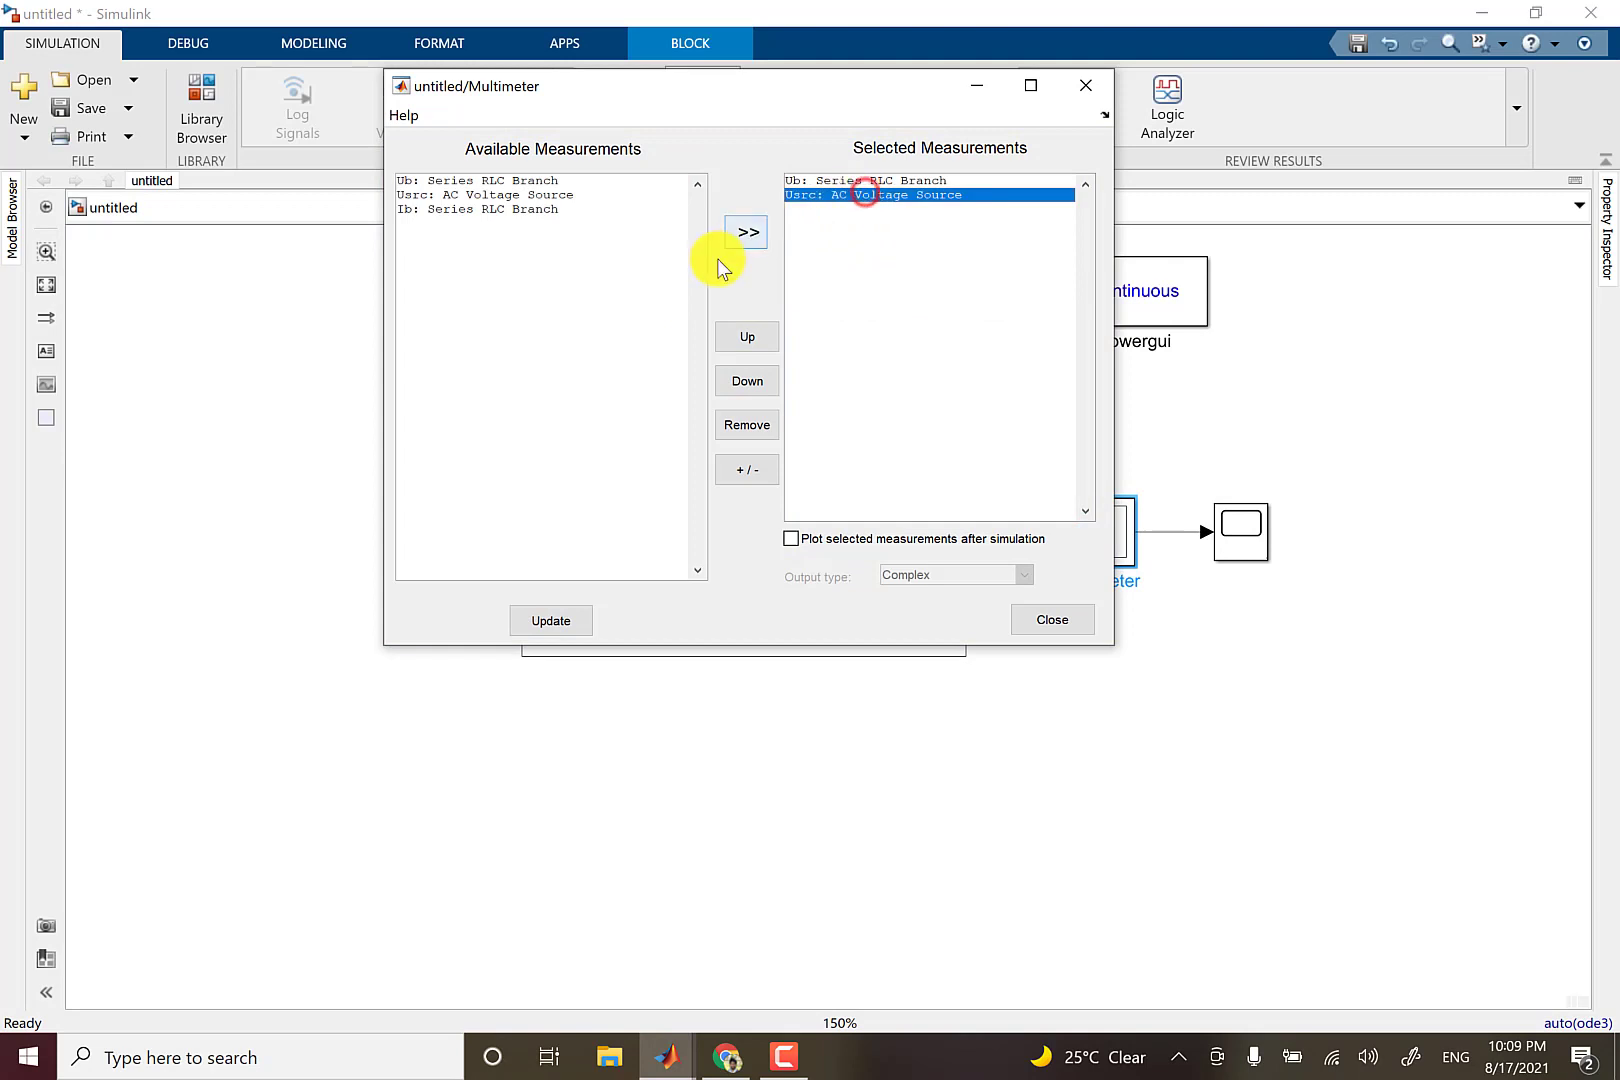
left_click(756, 424)
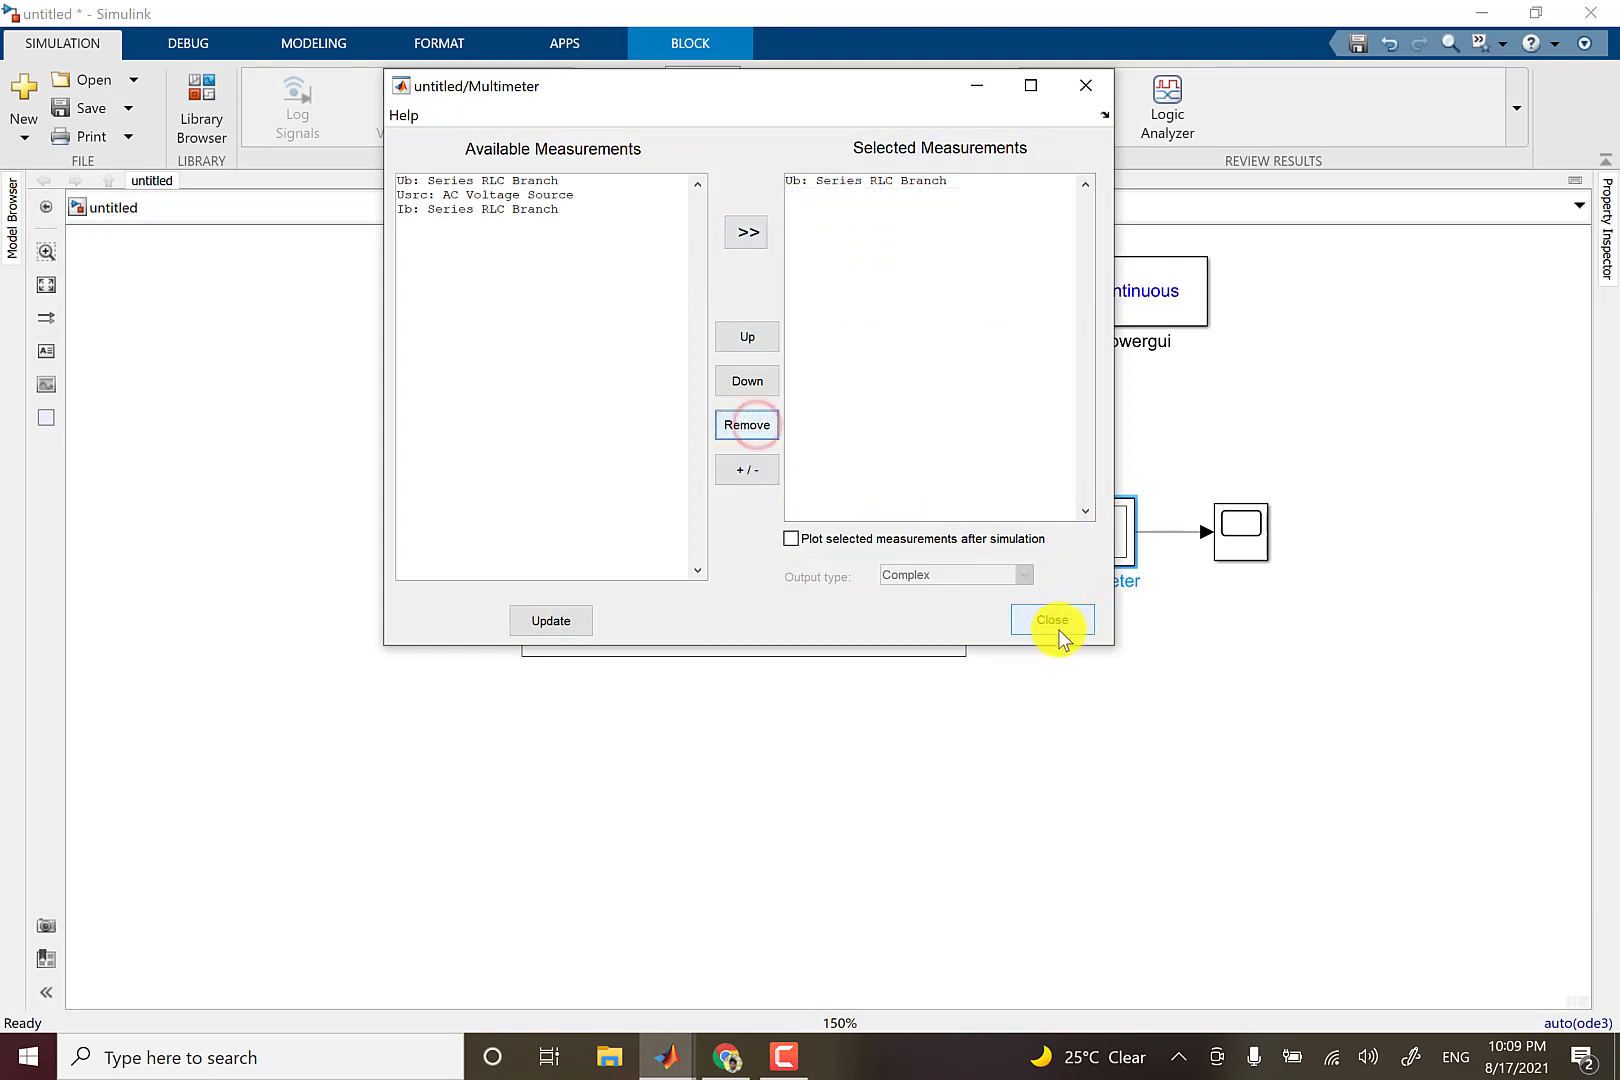
left_click(1056, 621)
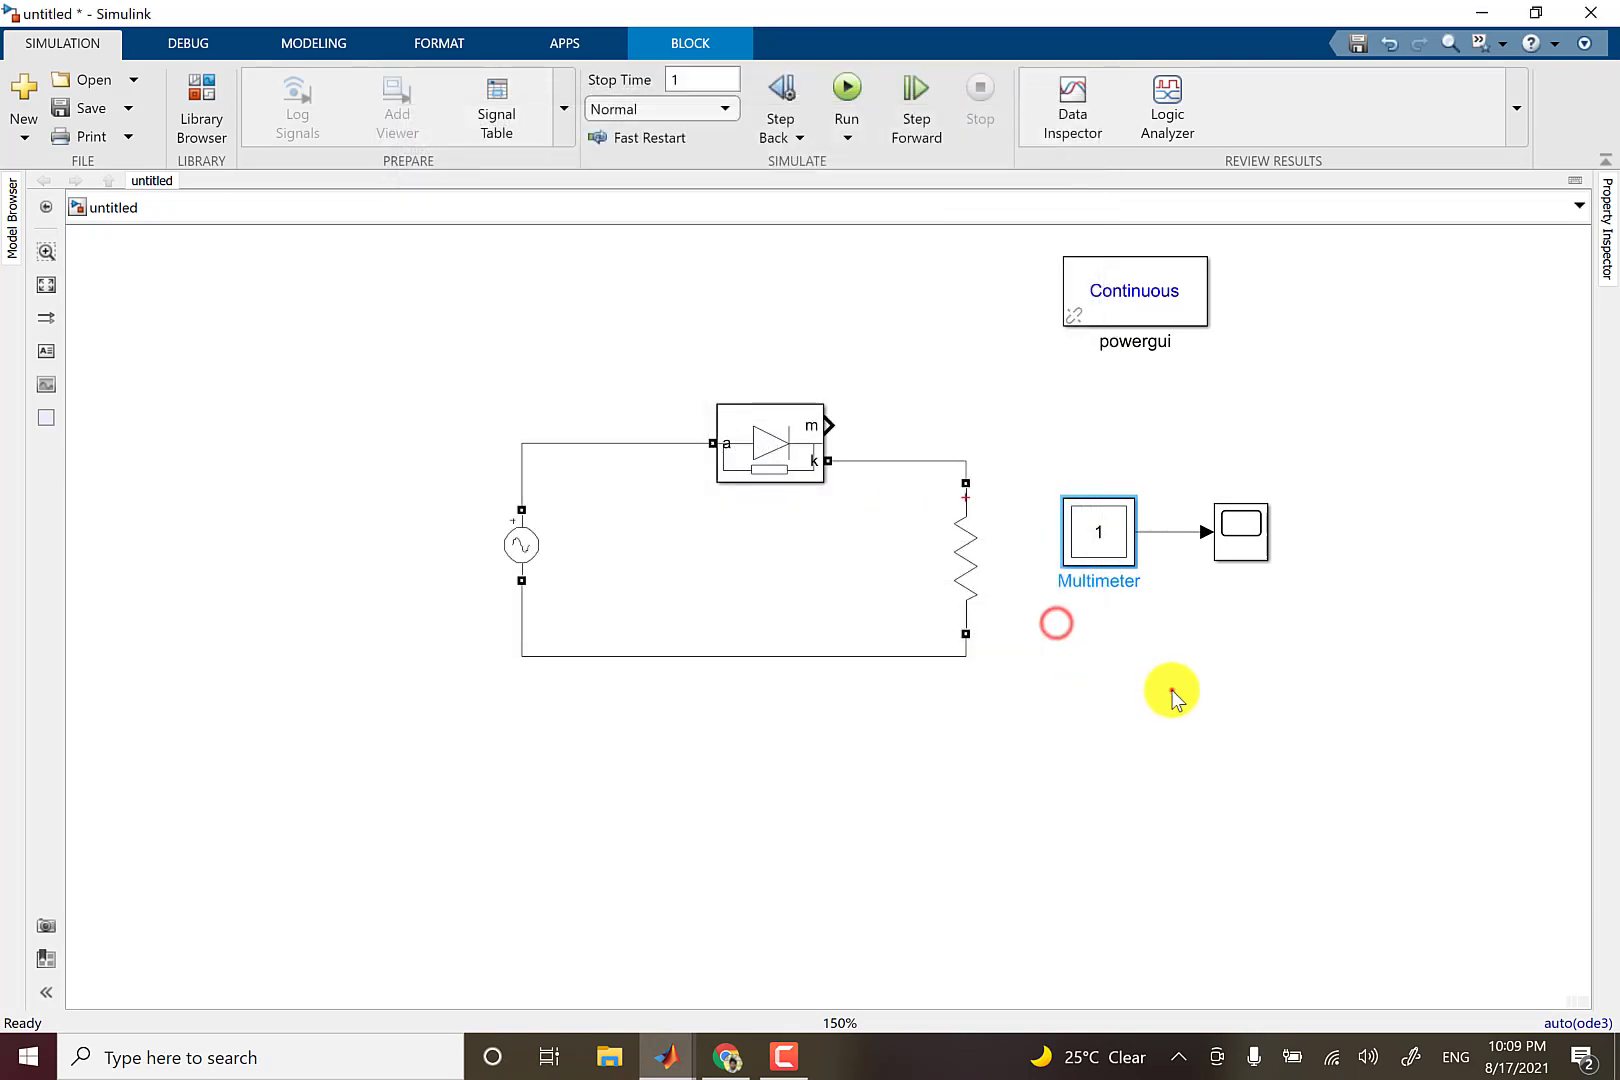
Set the Scope to log data to the workspace as ScopeData in the Structure With Time format.
double_click(1230, 545)
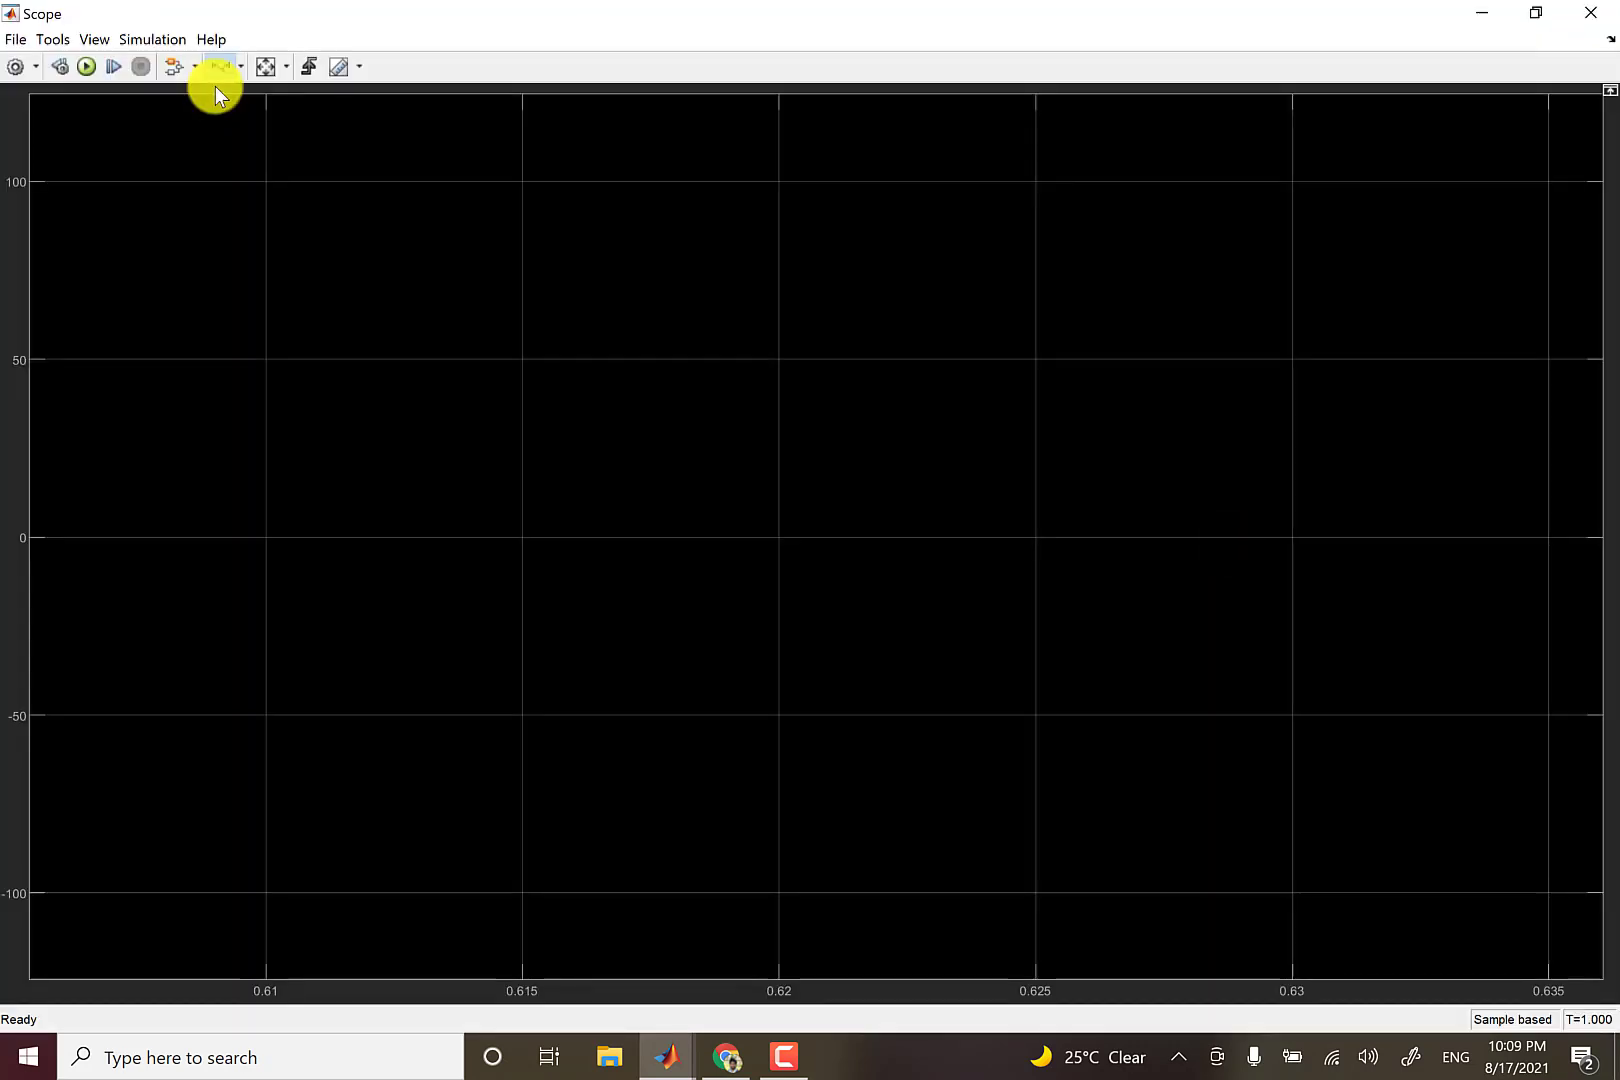
left_click(17, 67)
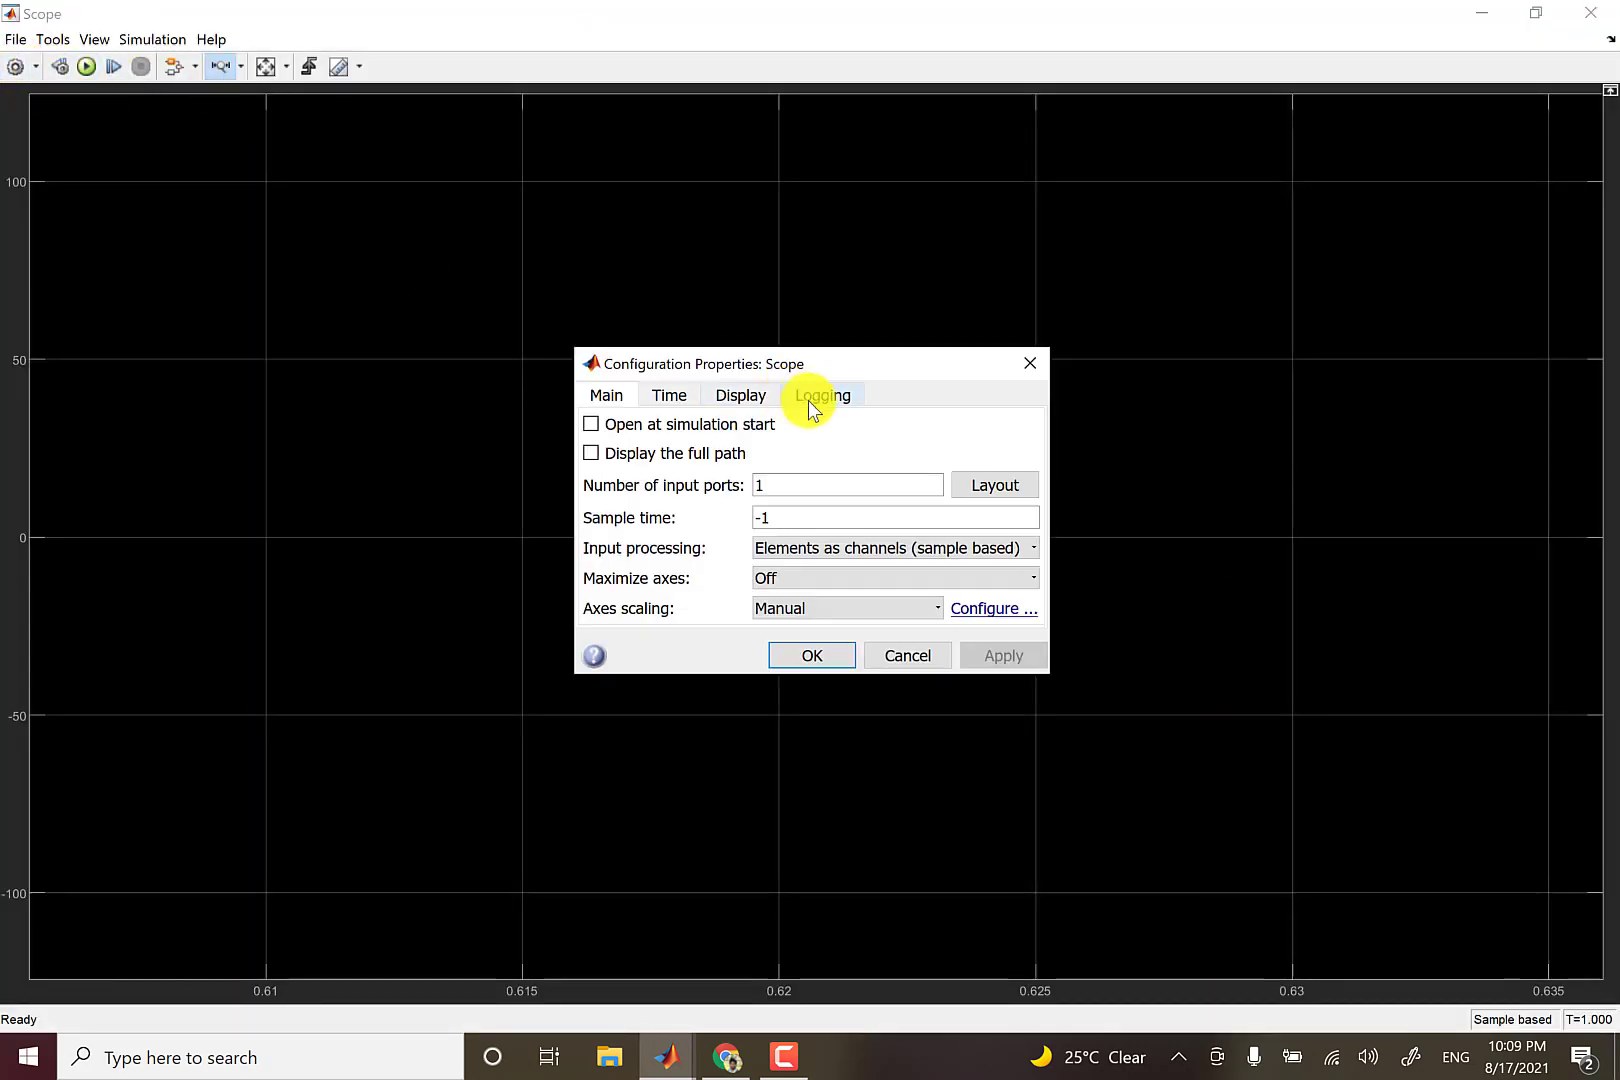
left_click(812, 404)
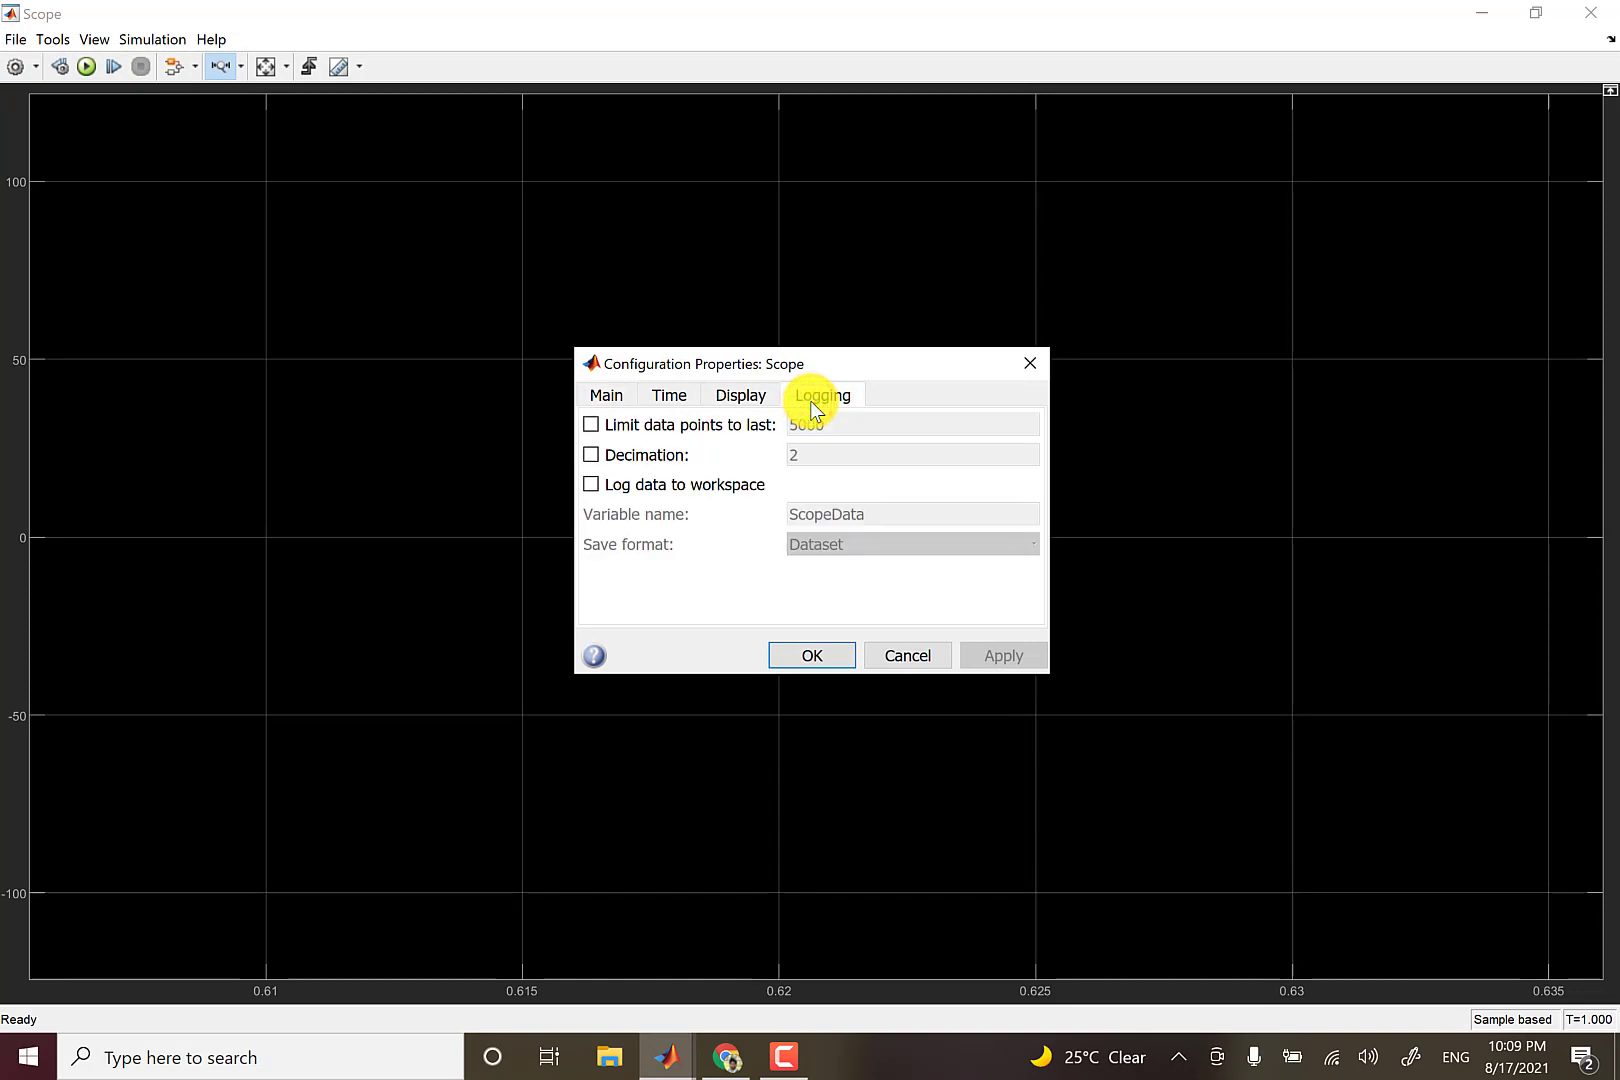
left_click(672, 490)
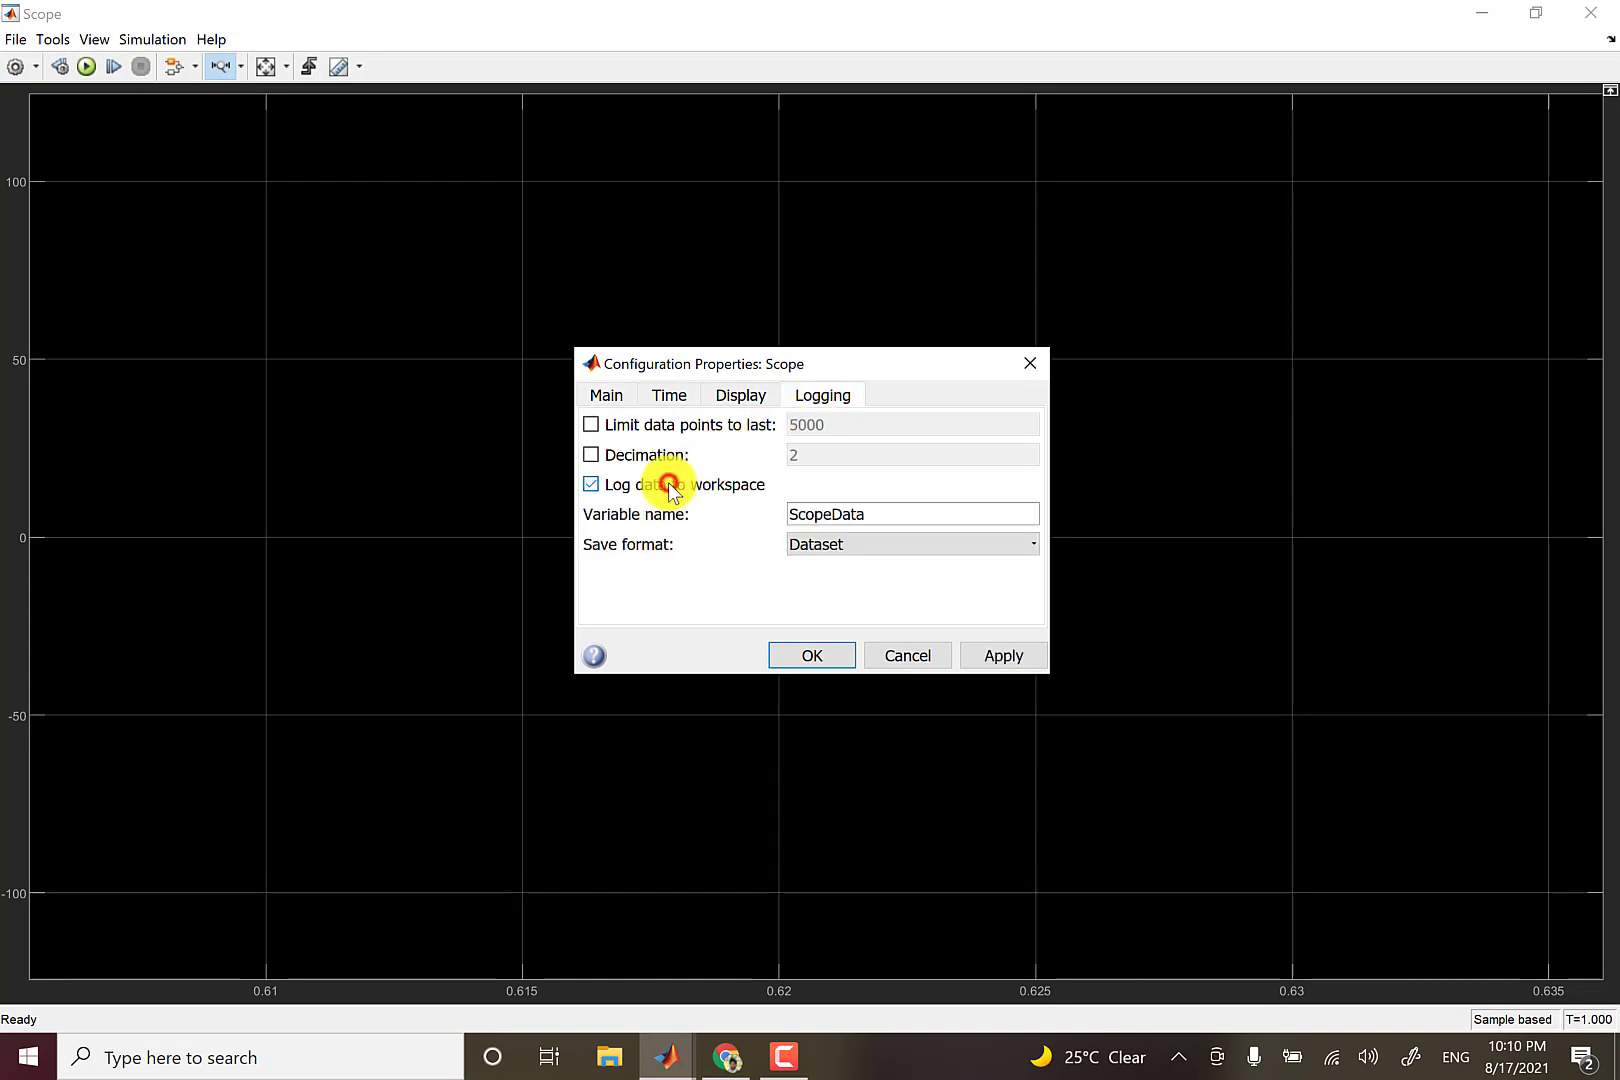
left_click(902, 544)
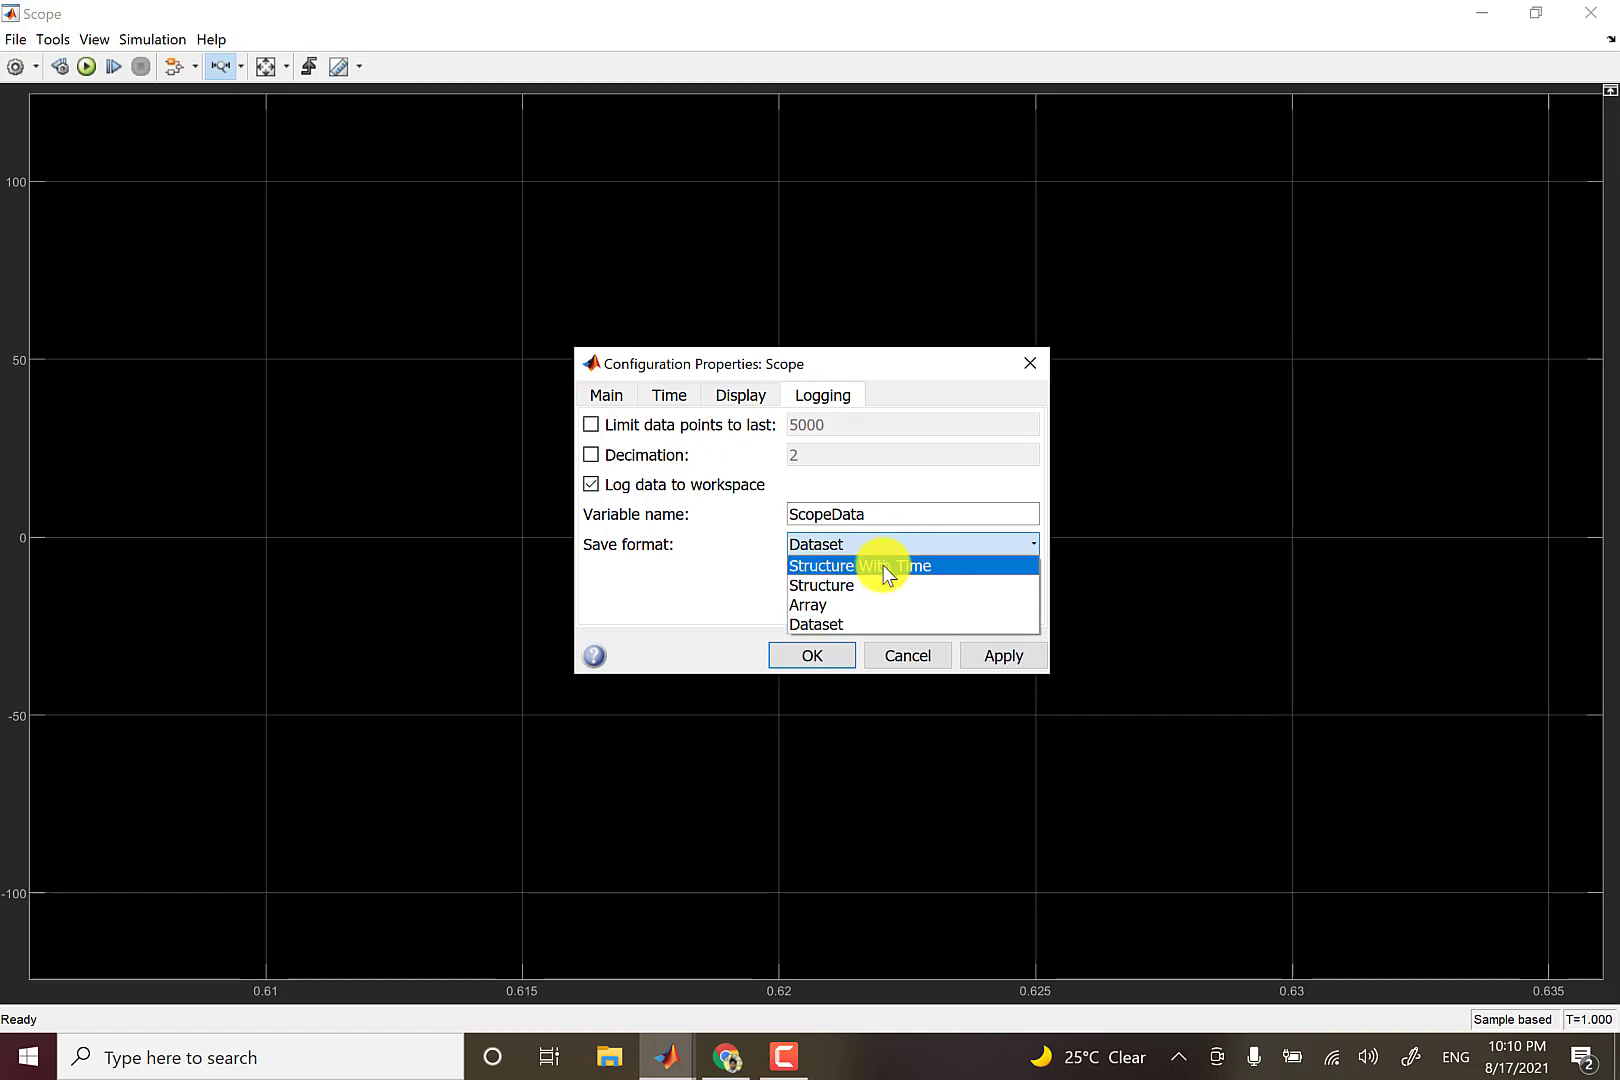
left_click(884, 567)
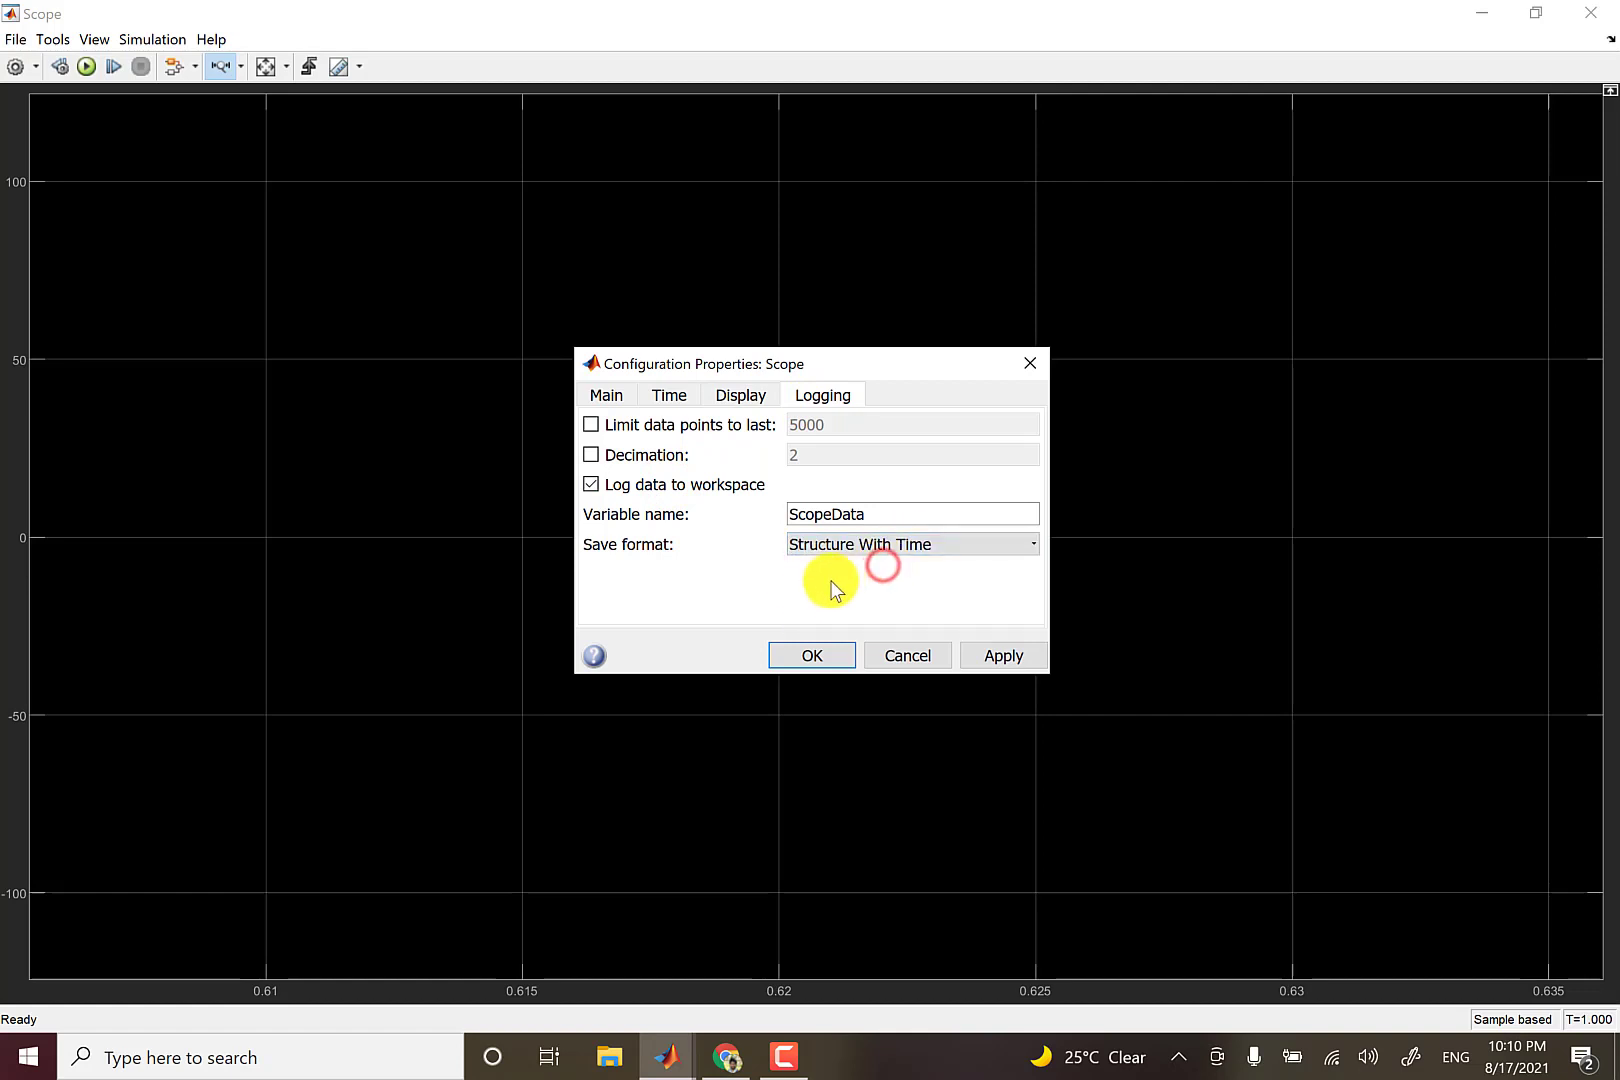
Switch back to the Simulink model, reopen powergui's FFT Analyzer to recheck its structure list, and close it.
left_click(668, 1060)
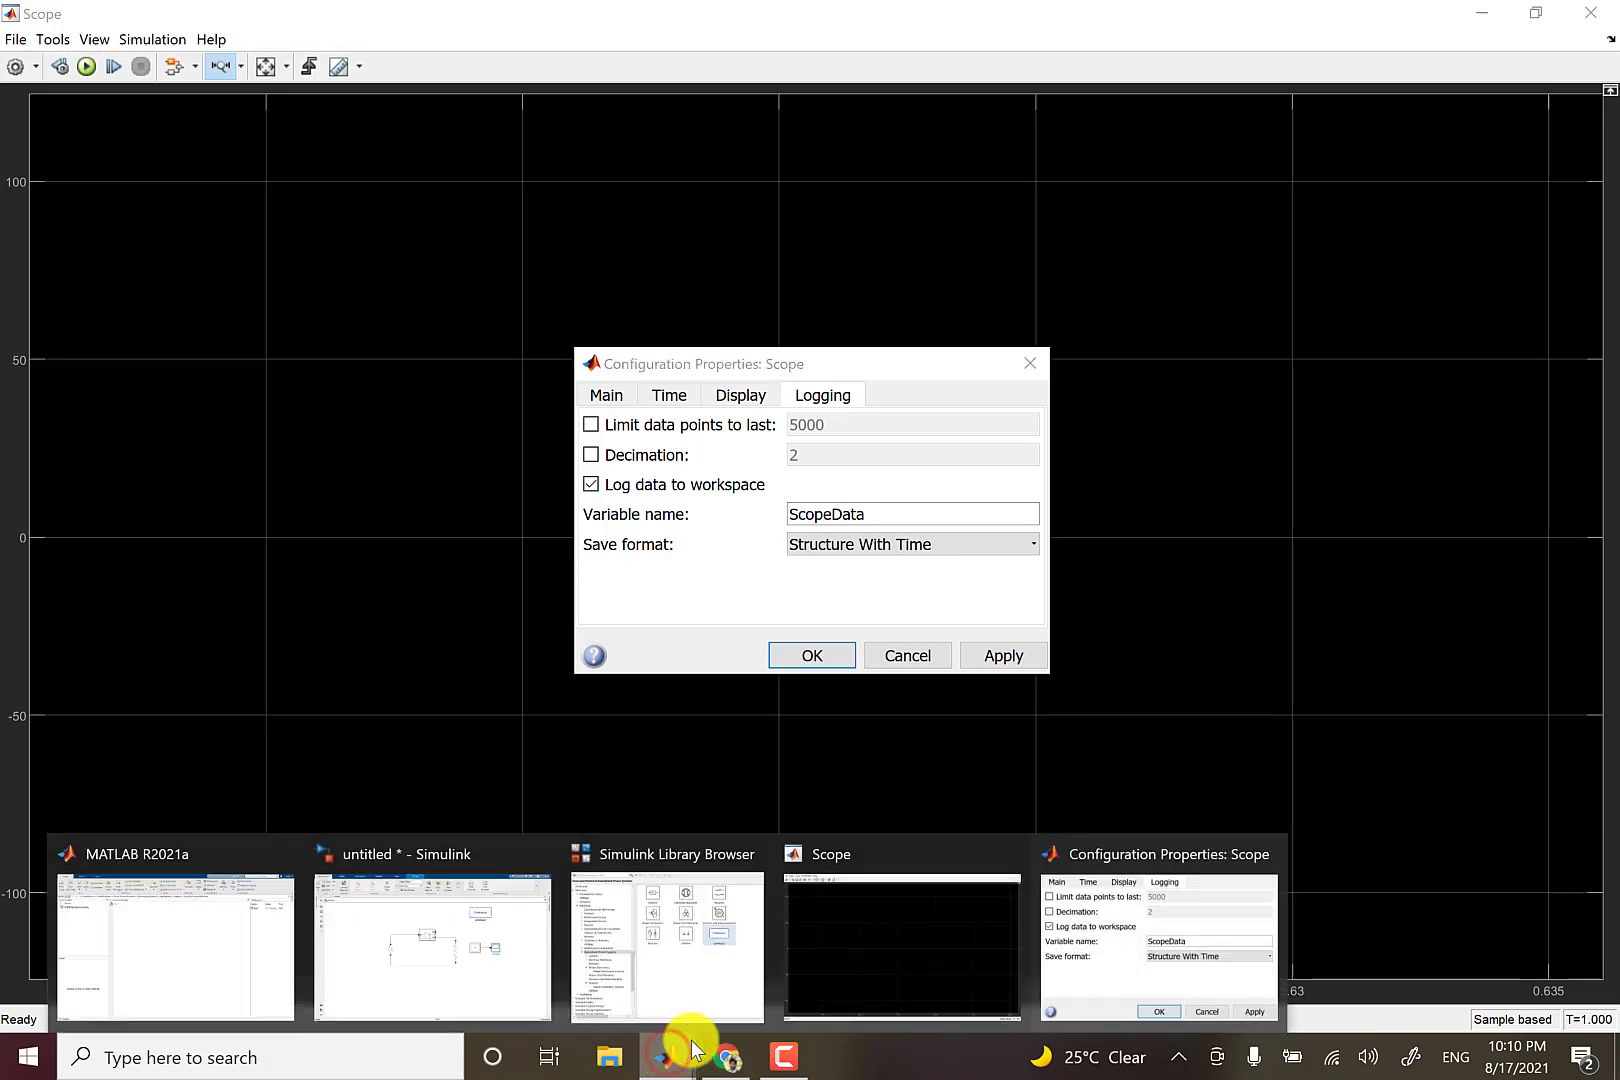
left_click(445, 988)
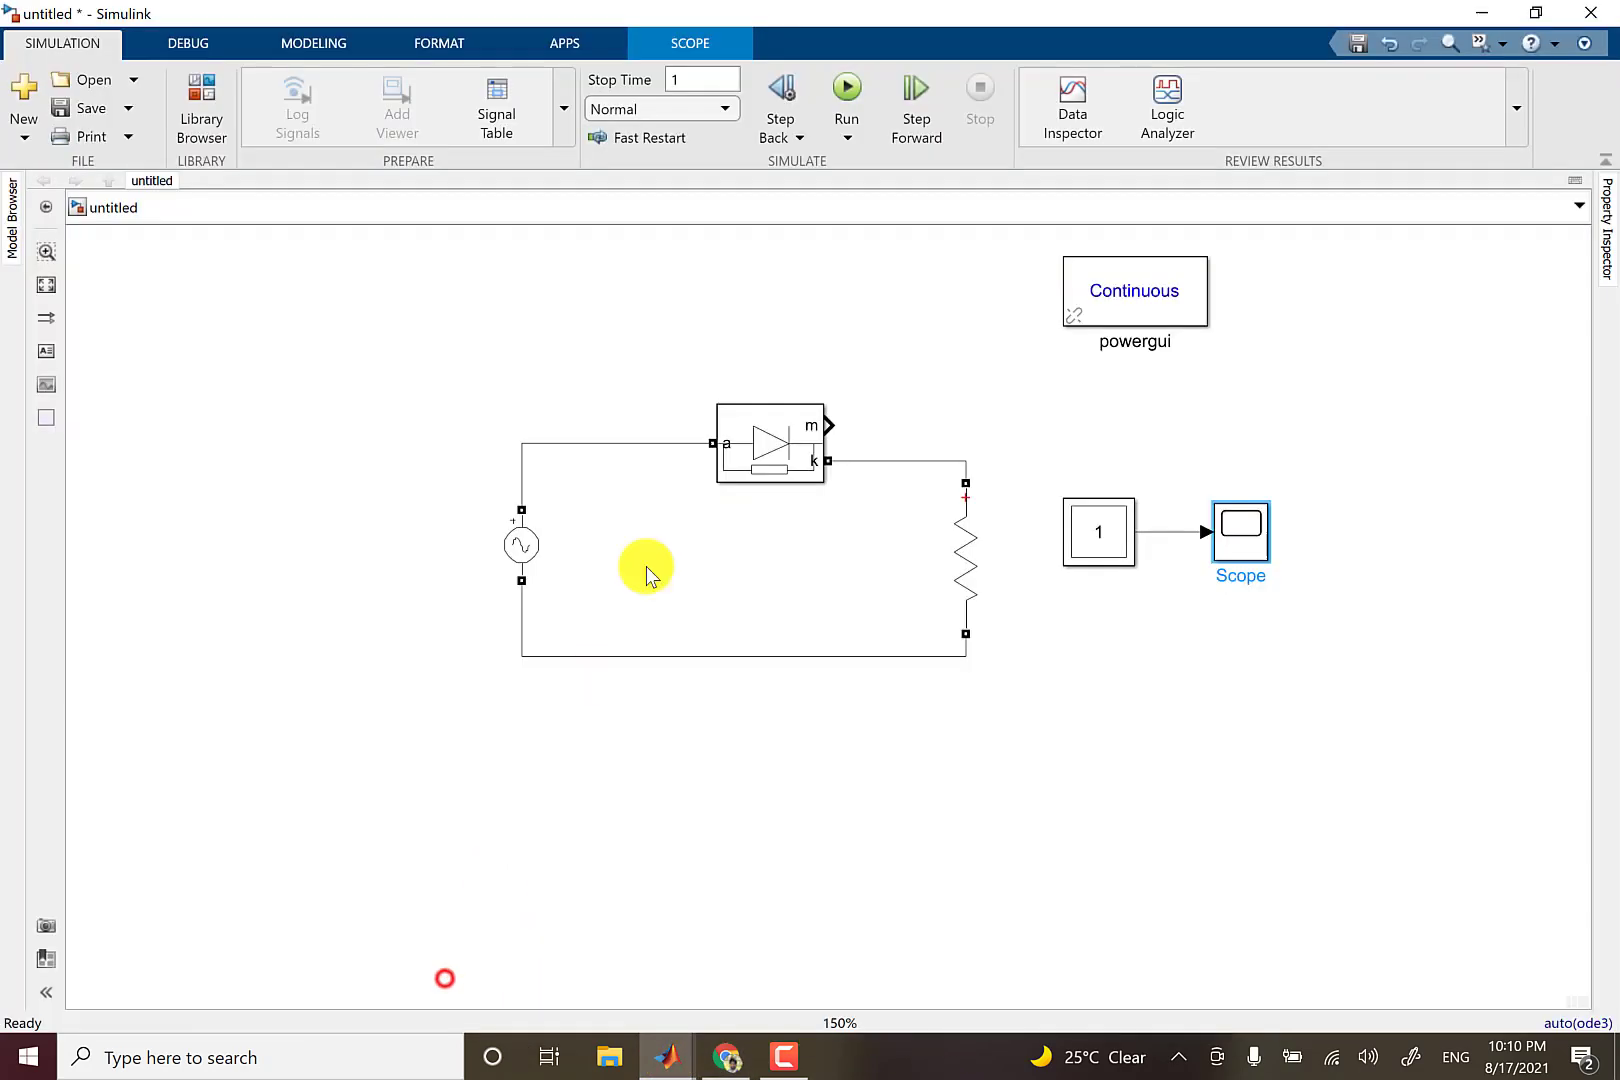
double_click(1122, 292)
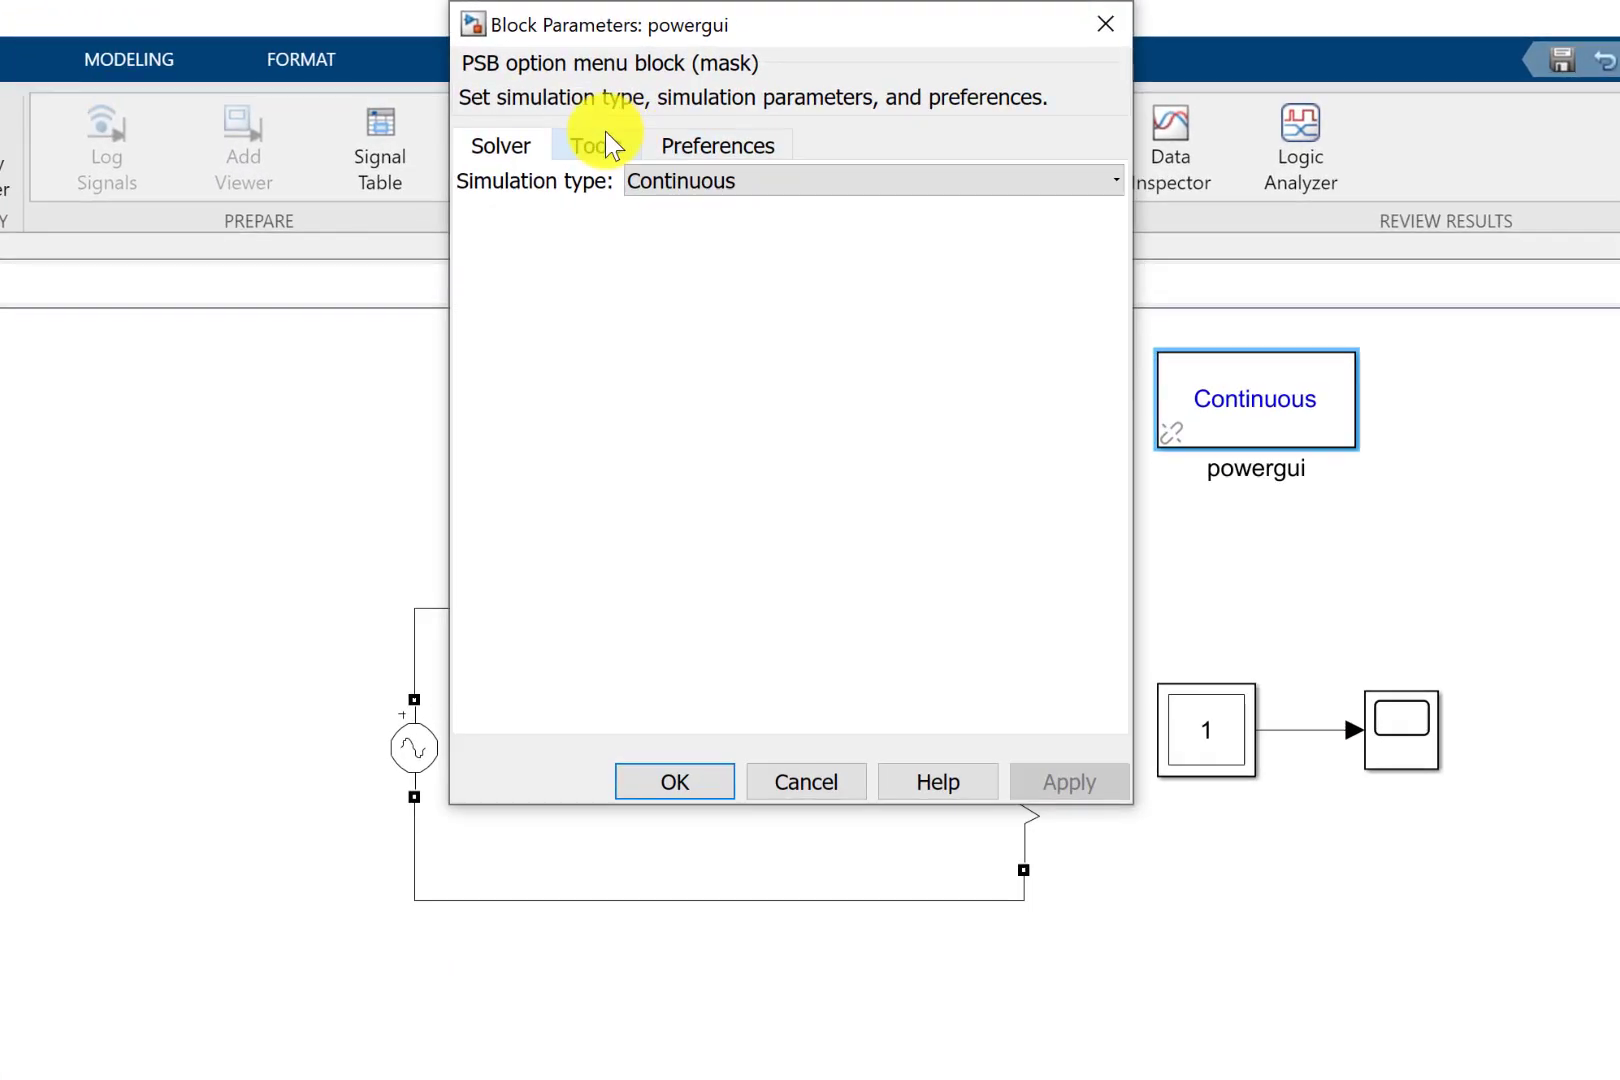
left_click(653, 107)
left_click(786, 508)
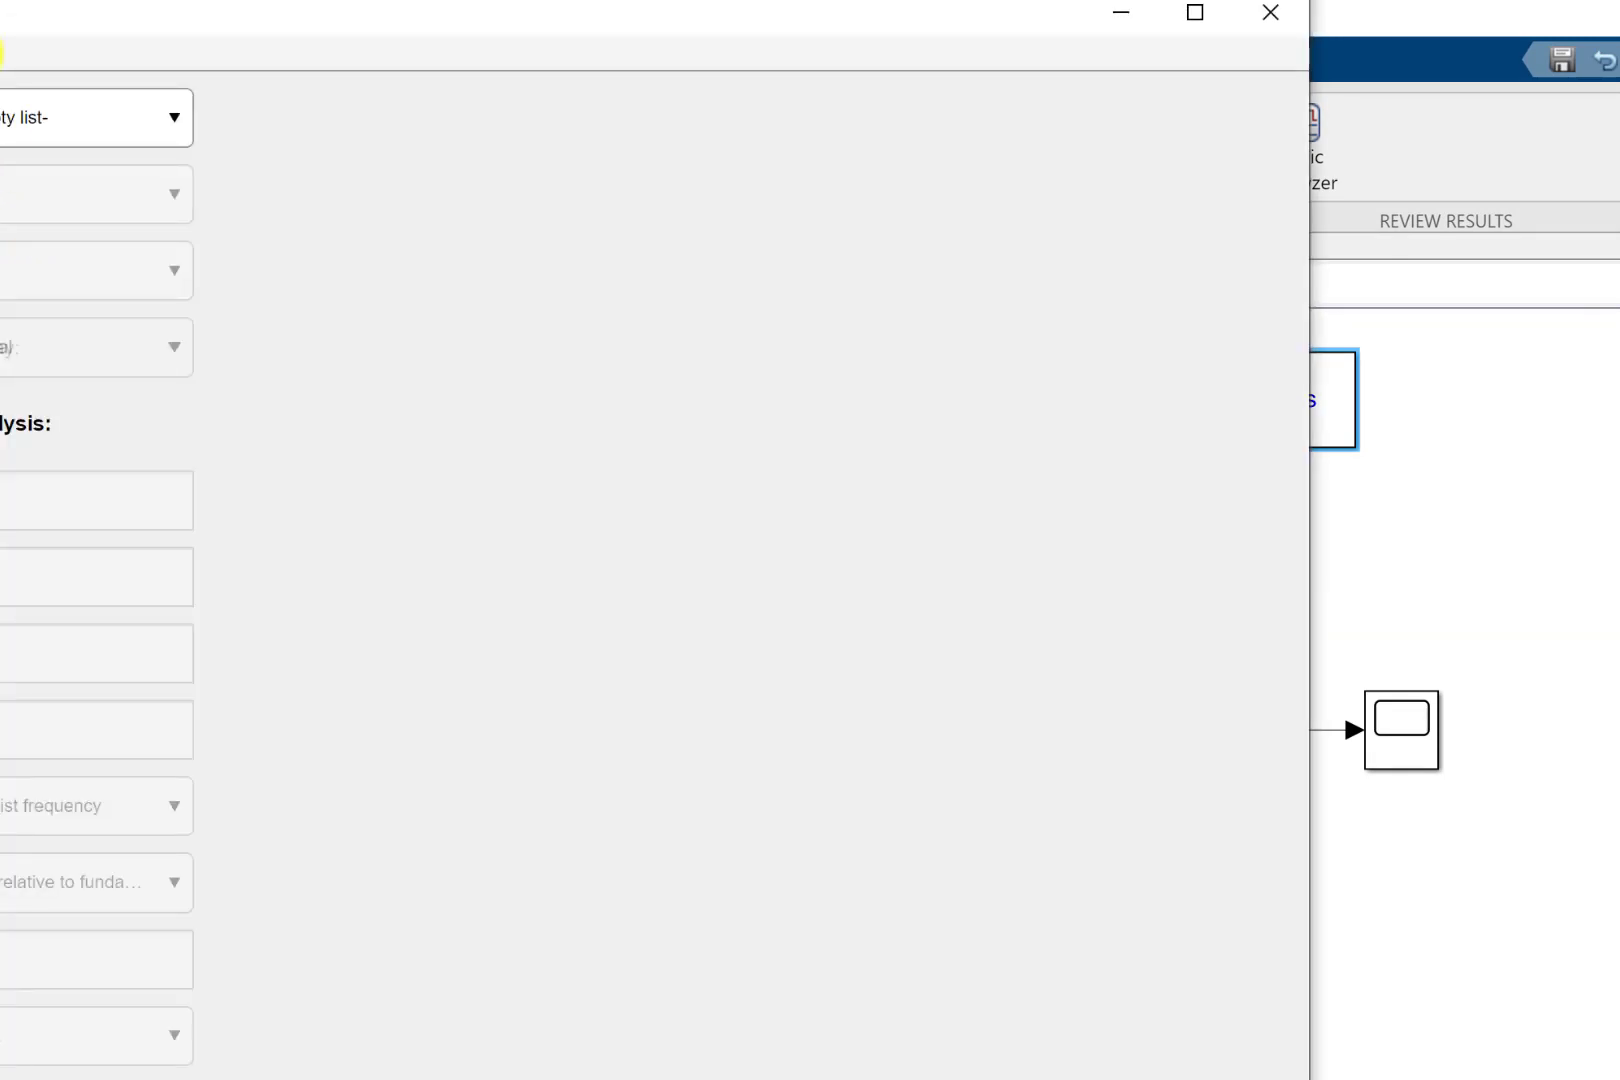
left_click_drag(1, 53, 2, 135)
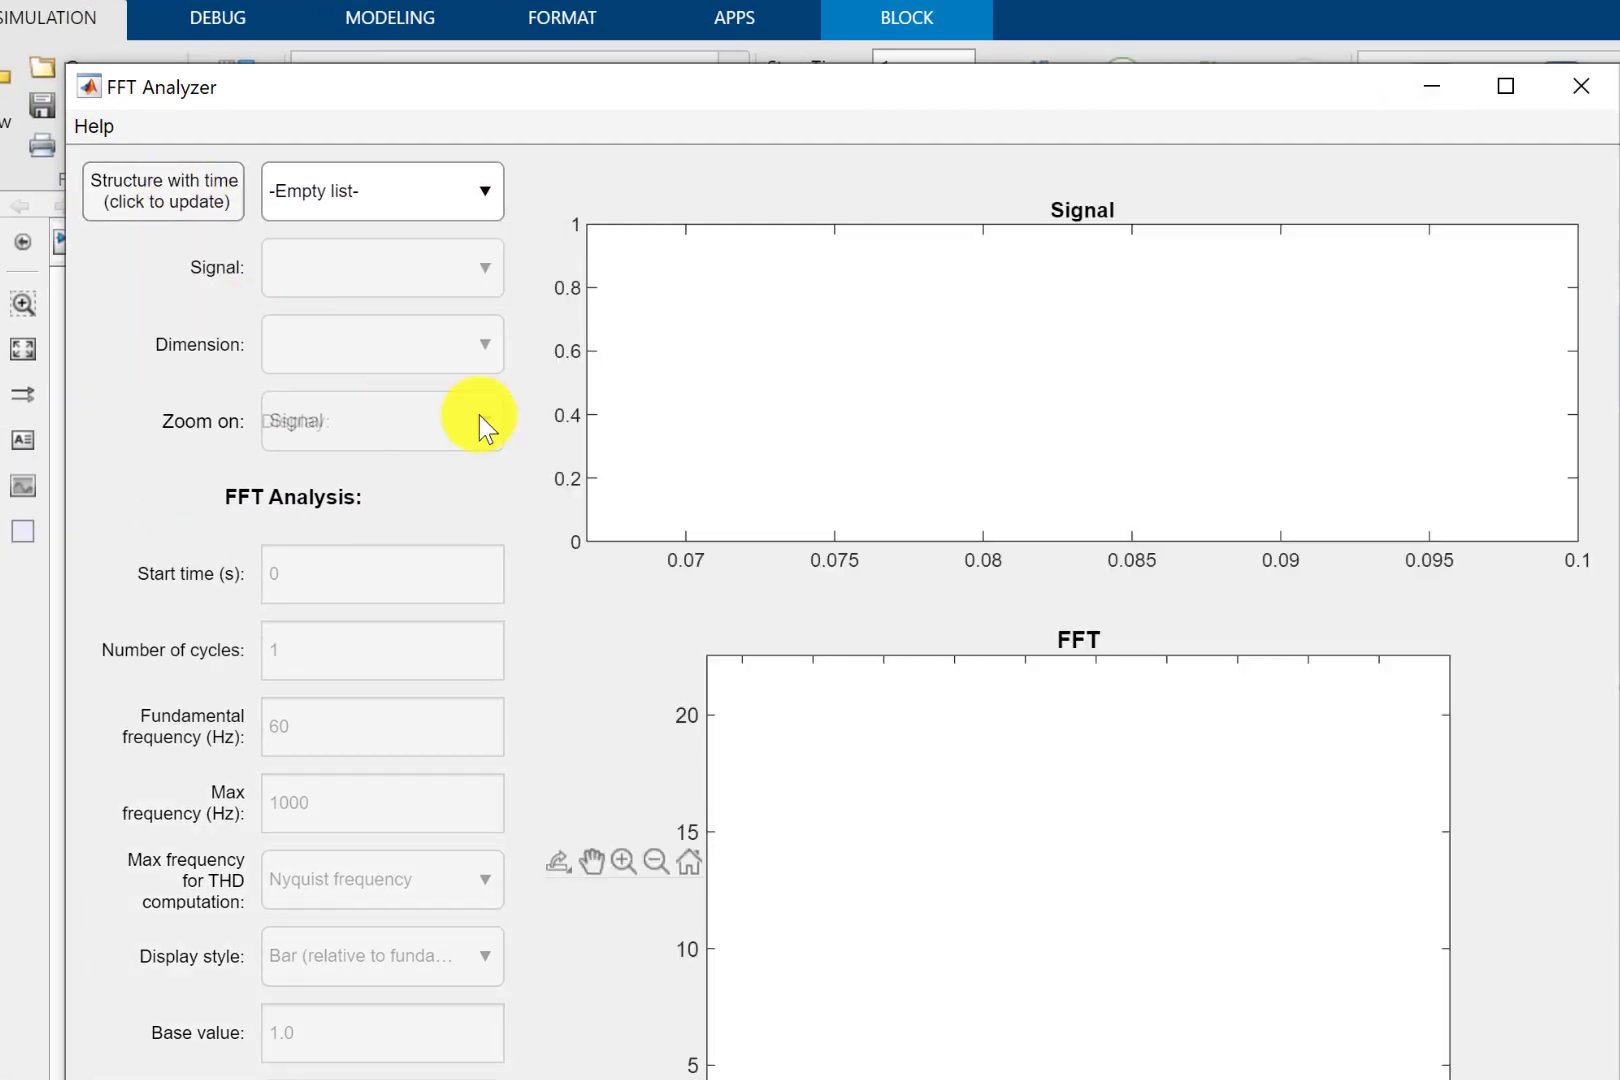
left_click(1065, 1079)
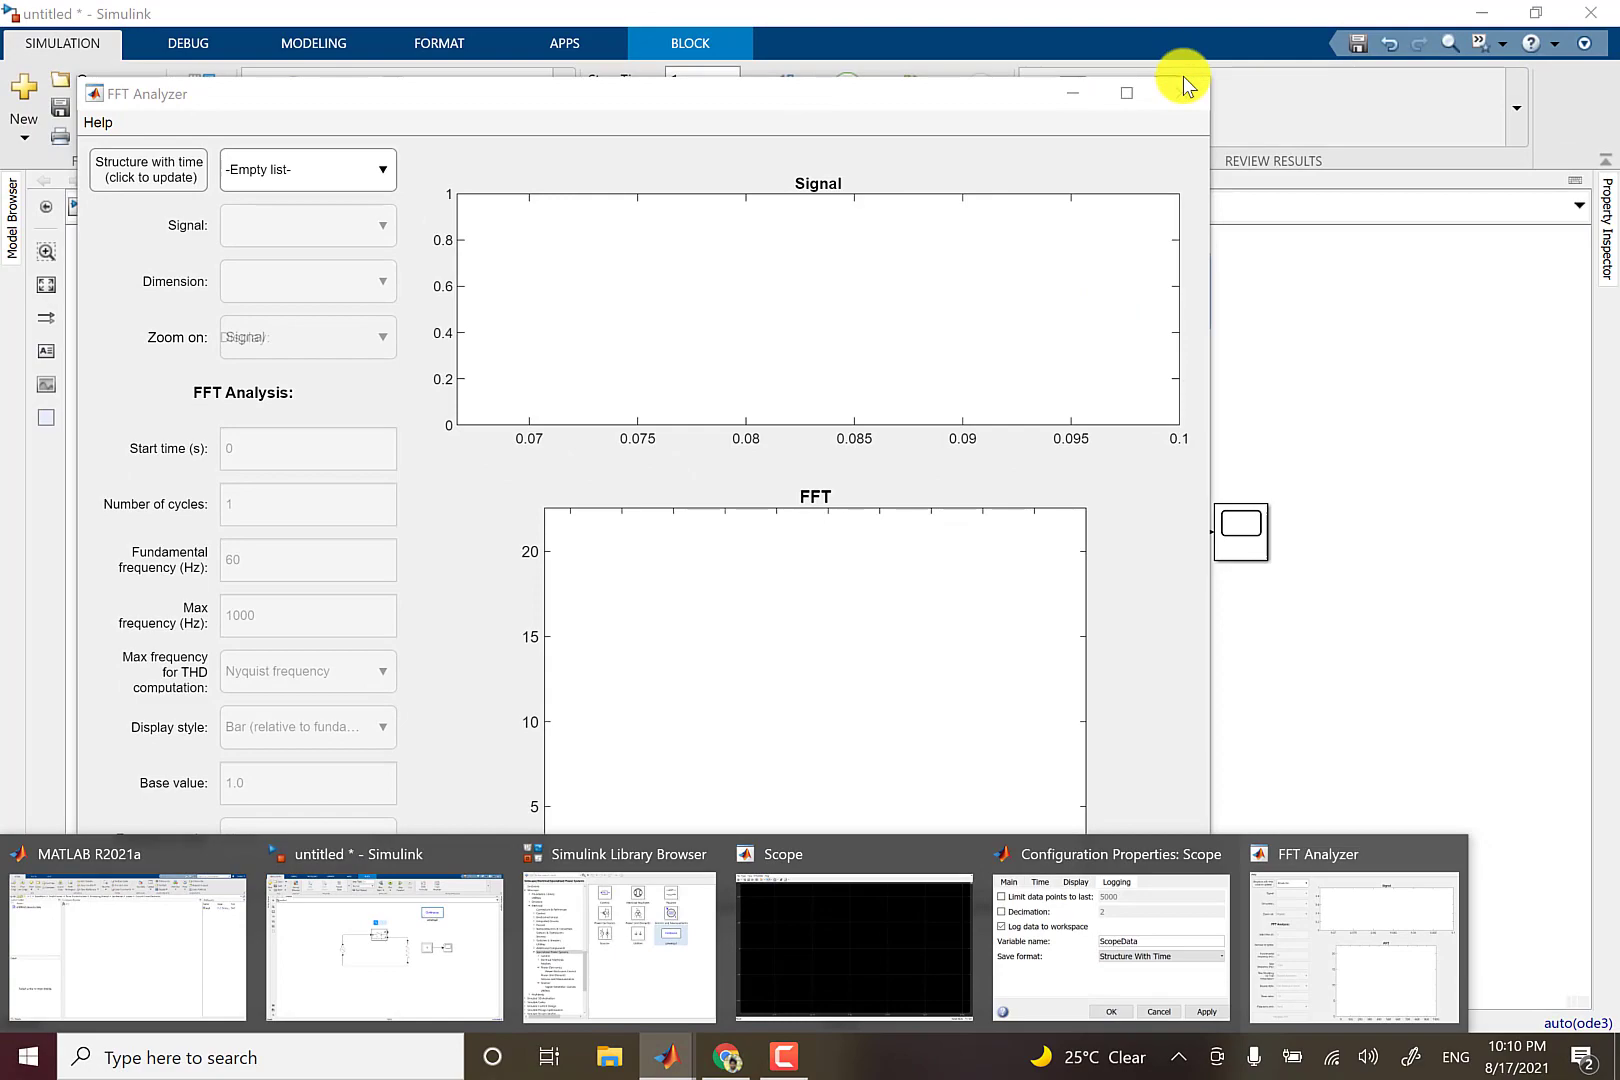
left_click(1311, 82)
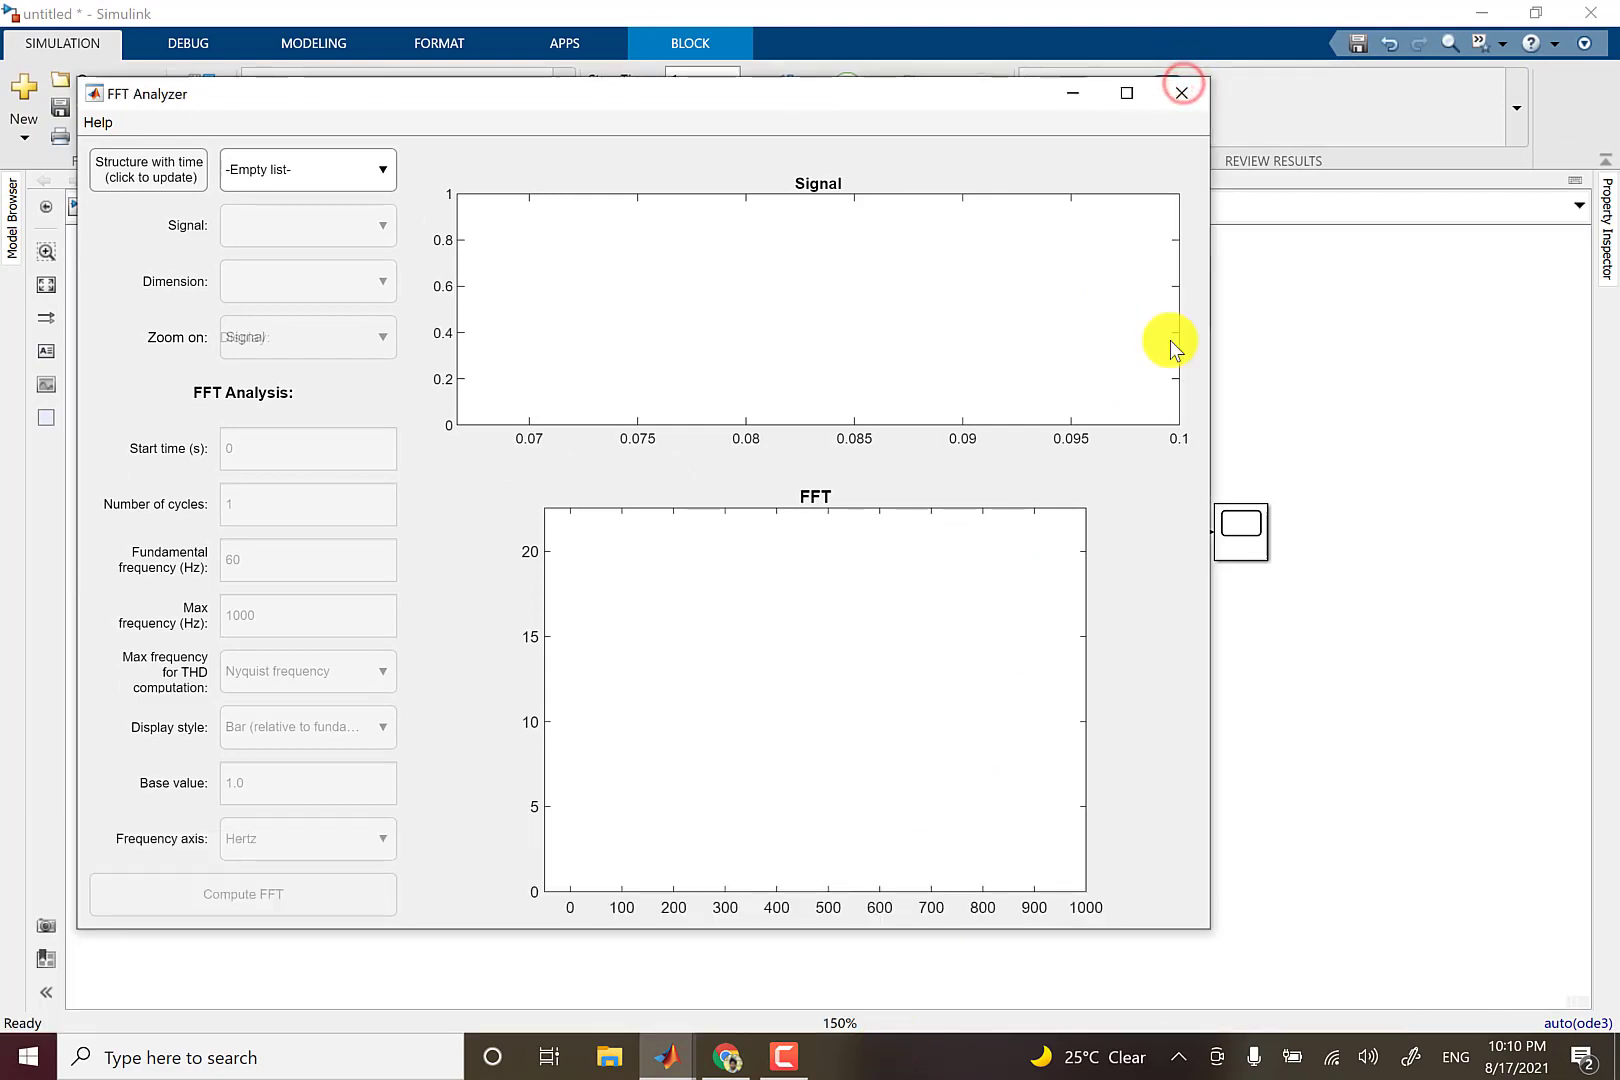
left_click(1181, 92)
Return to the pending Scope configuration and apply its logging settings.
left_click(680, 1057)
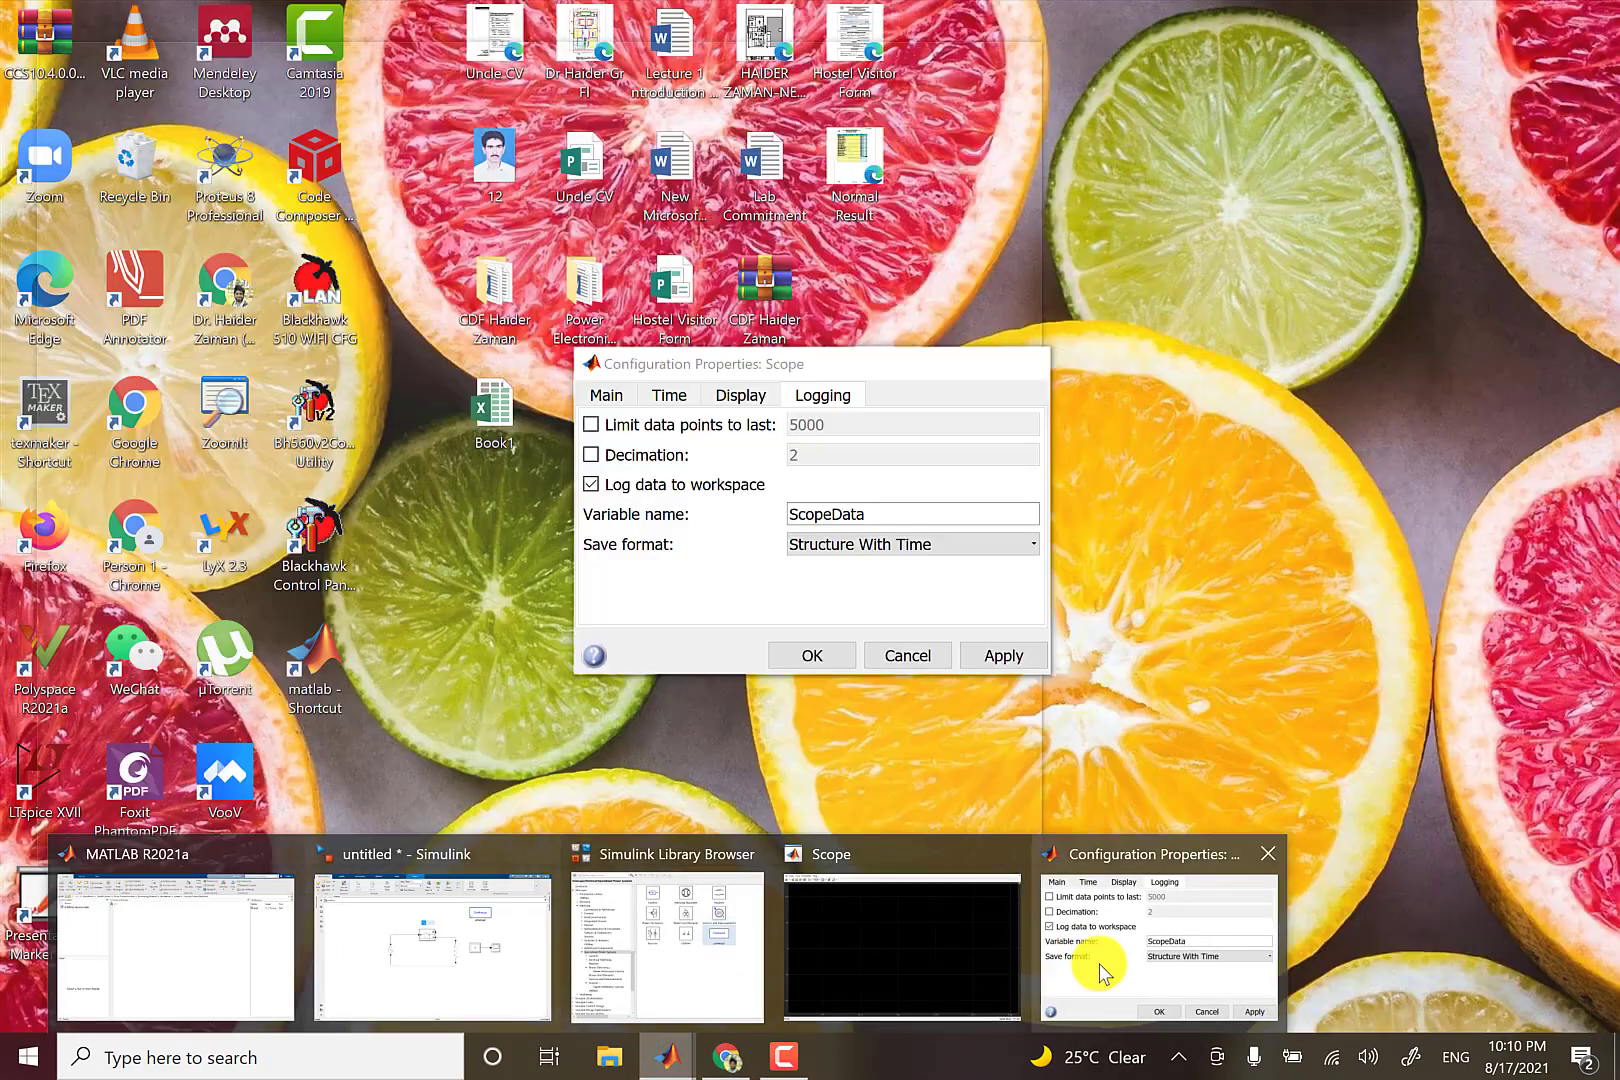
left_click(1098, 963)
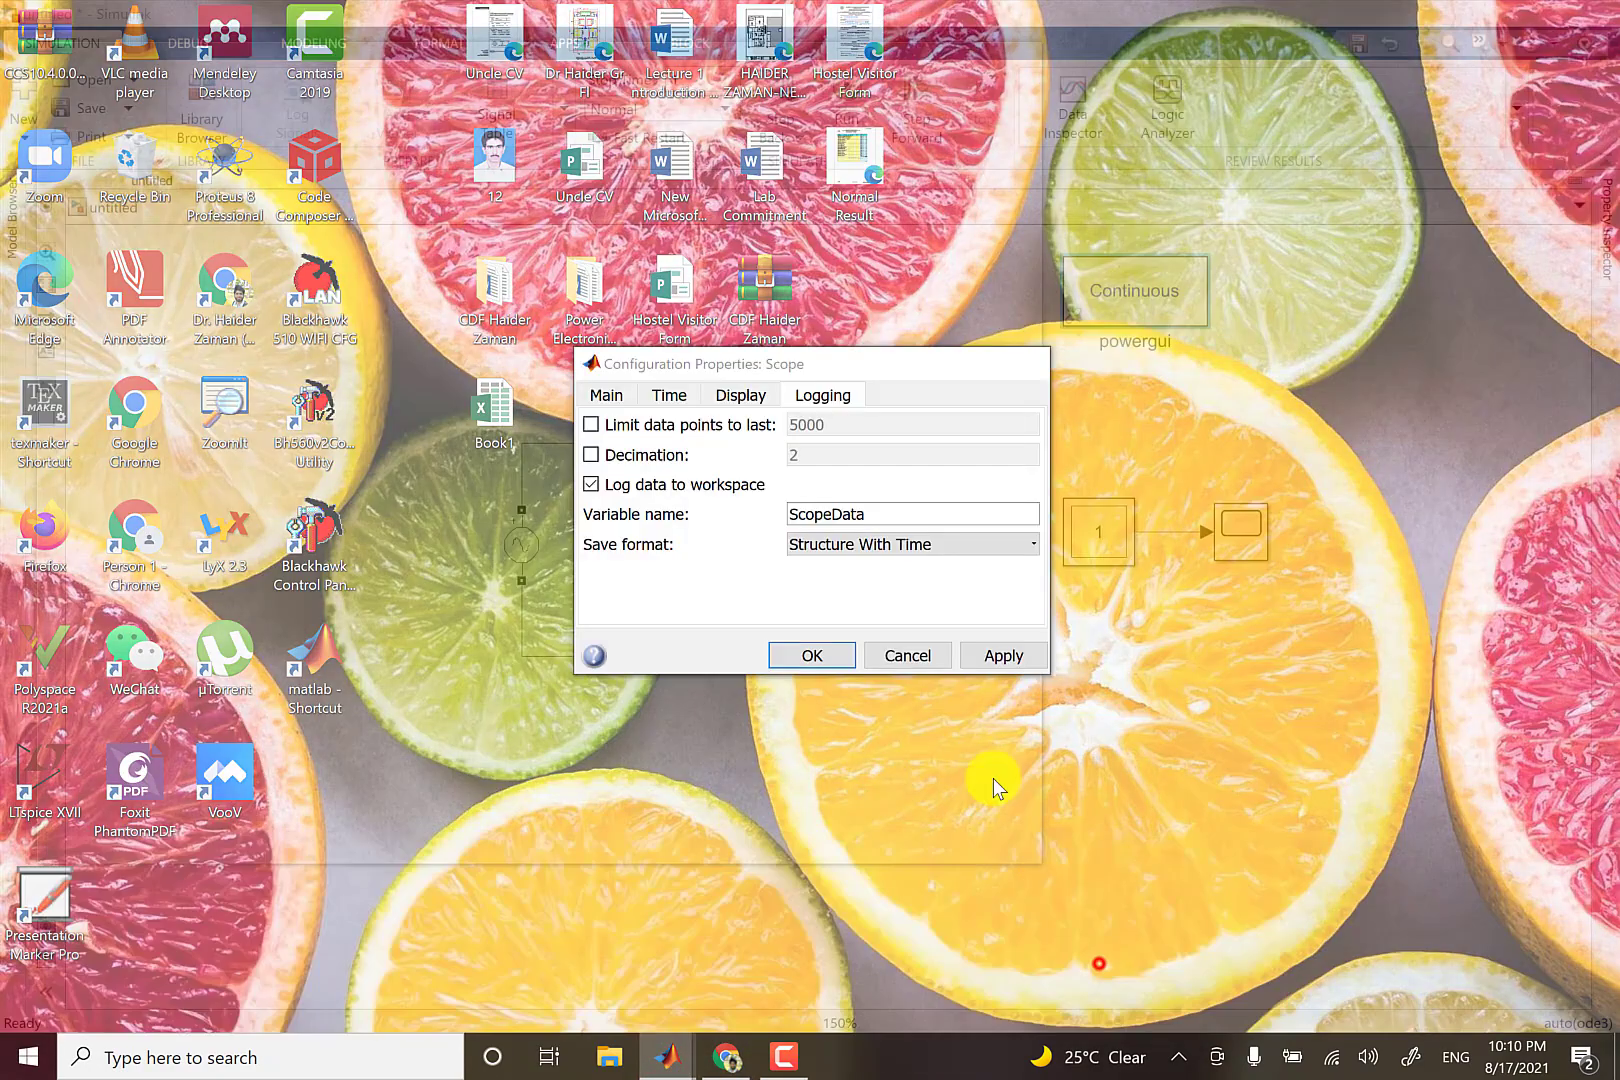
left_click(812, 655)
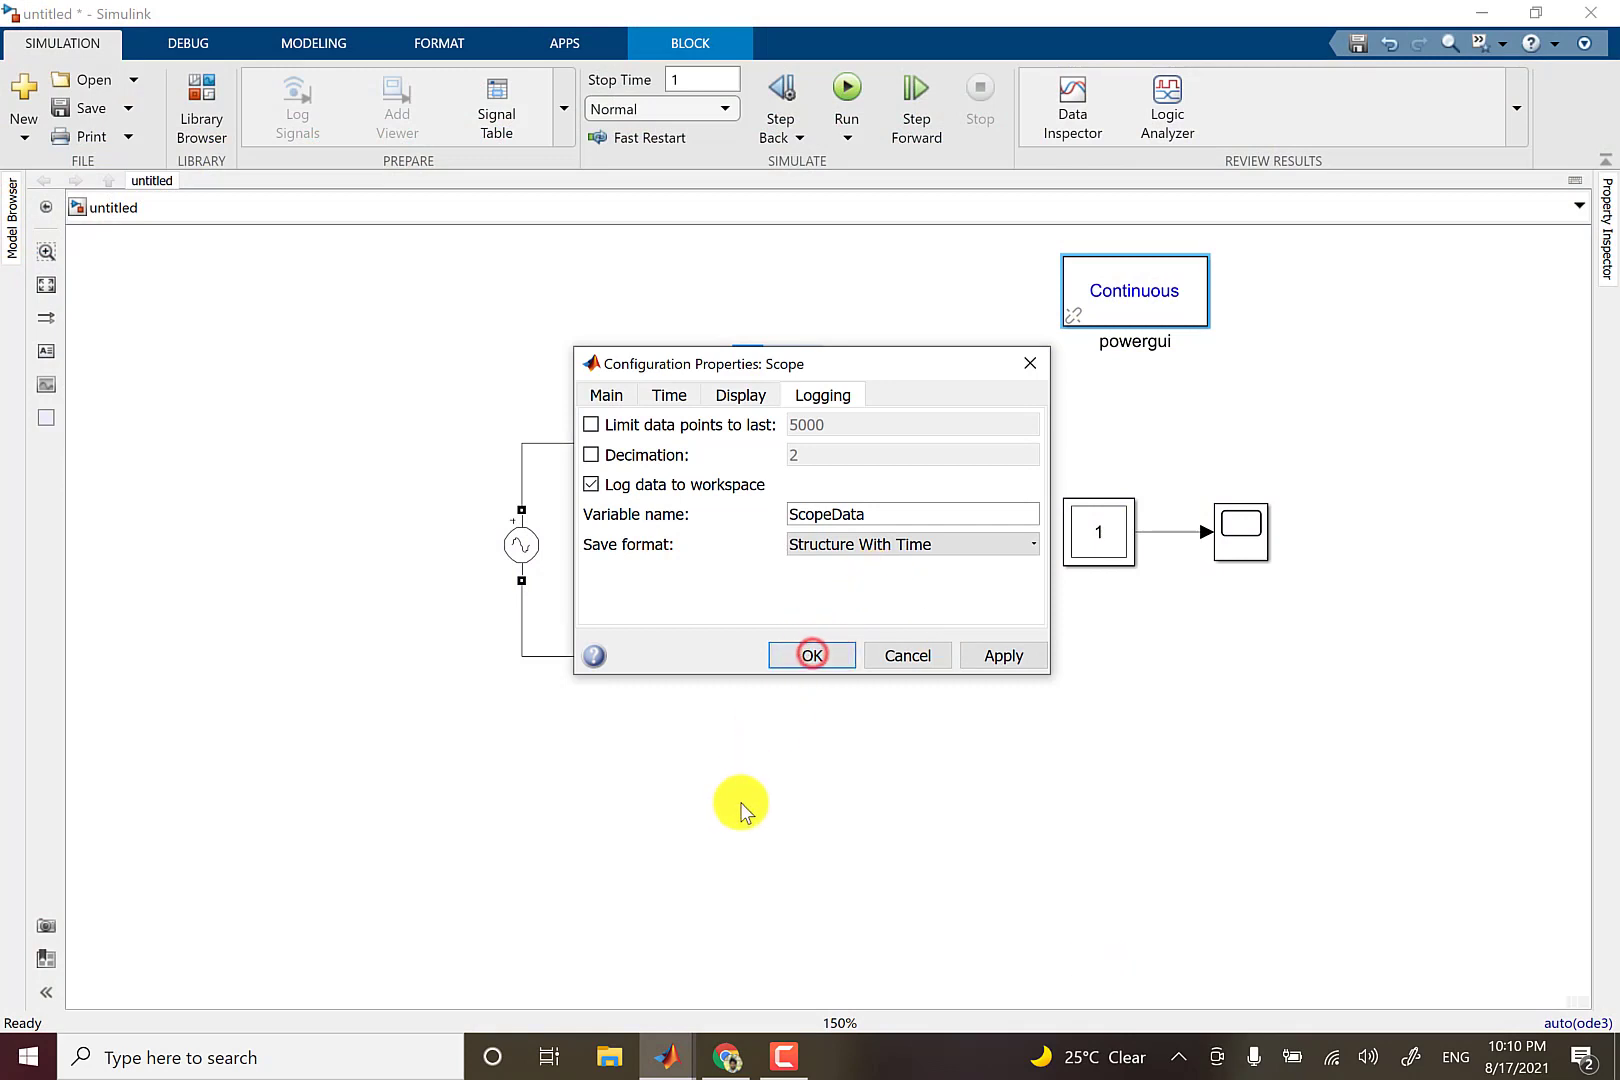
left_click(773, 777)
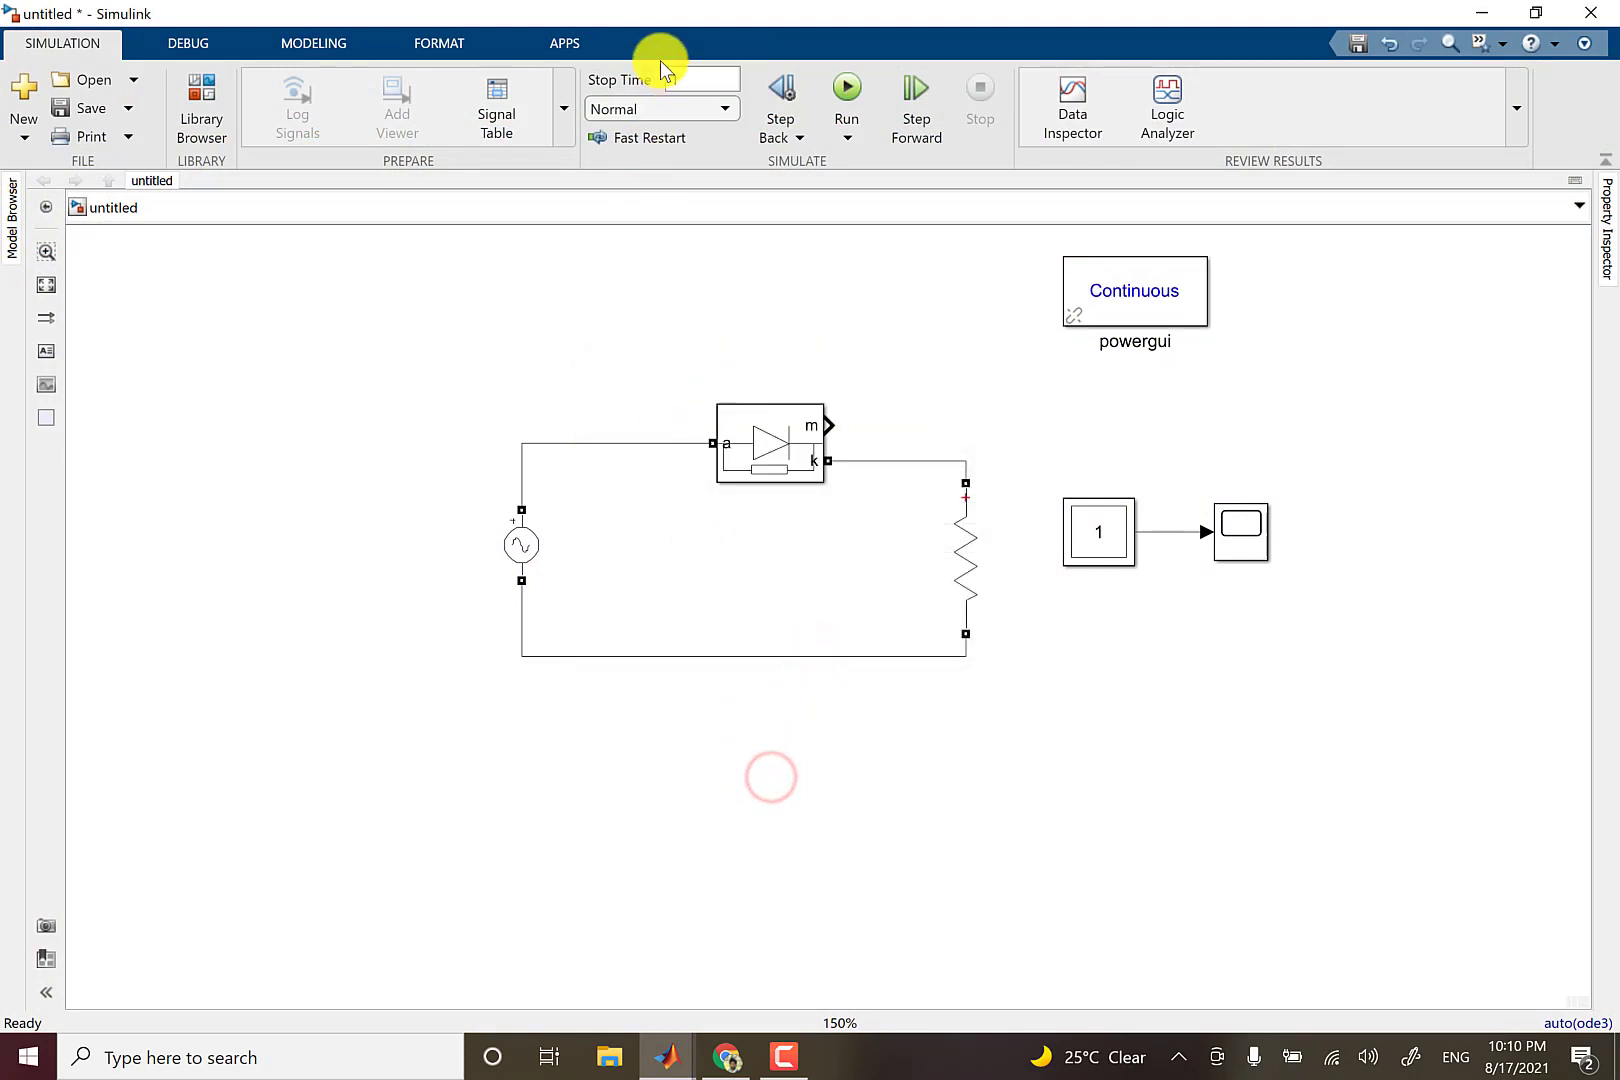
Run the simulation and open the out variable in the MATLAB workspace, selecting its ScopeData property.
left_click(849, 88)
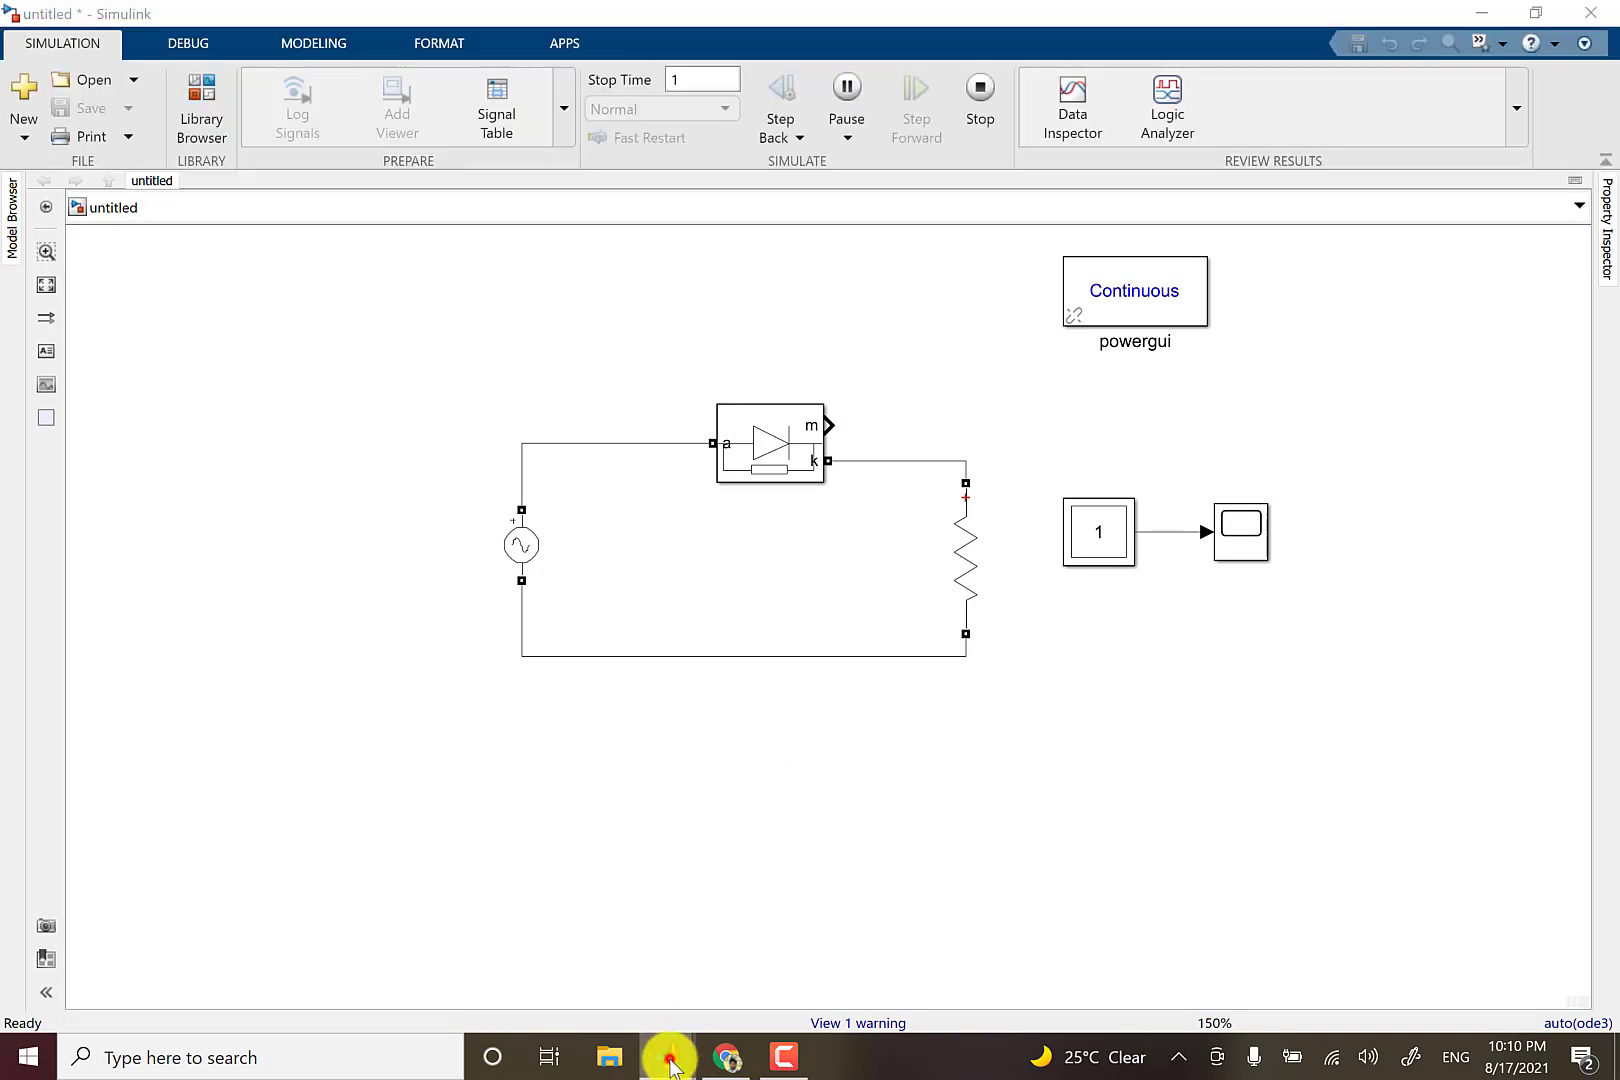
mouse_move(667, 1057)
left_click(586, 958)
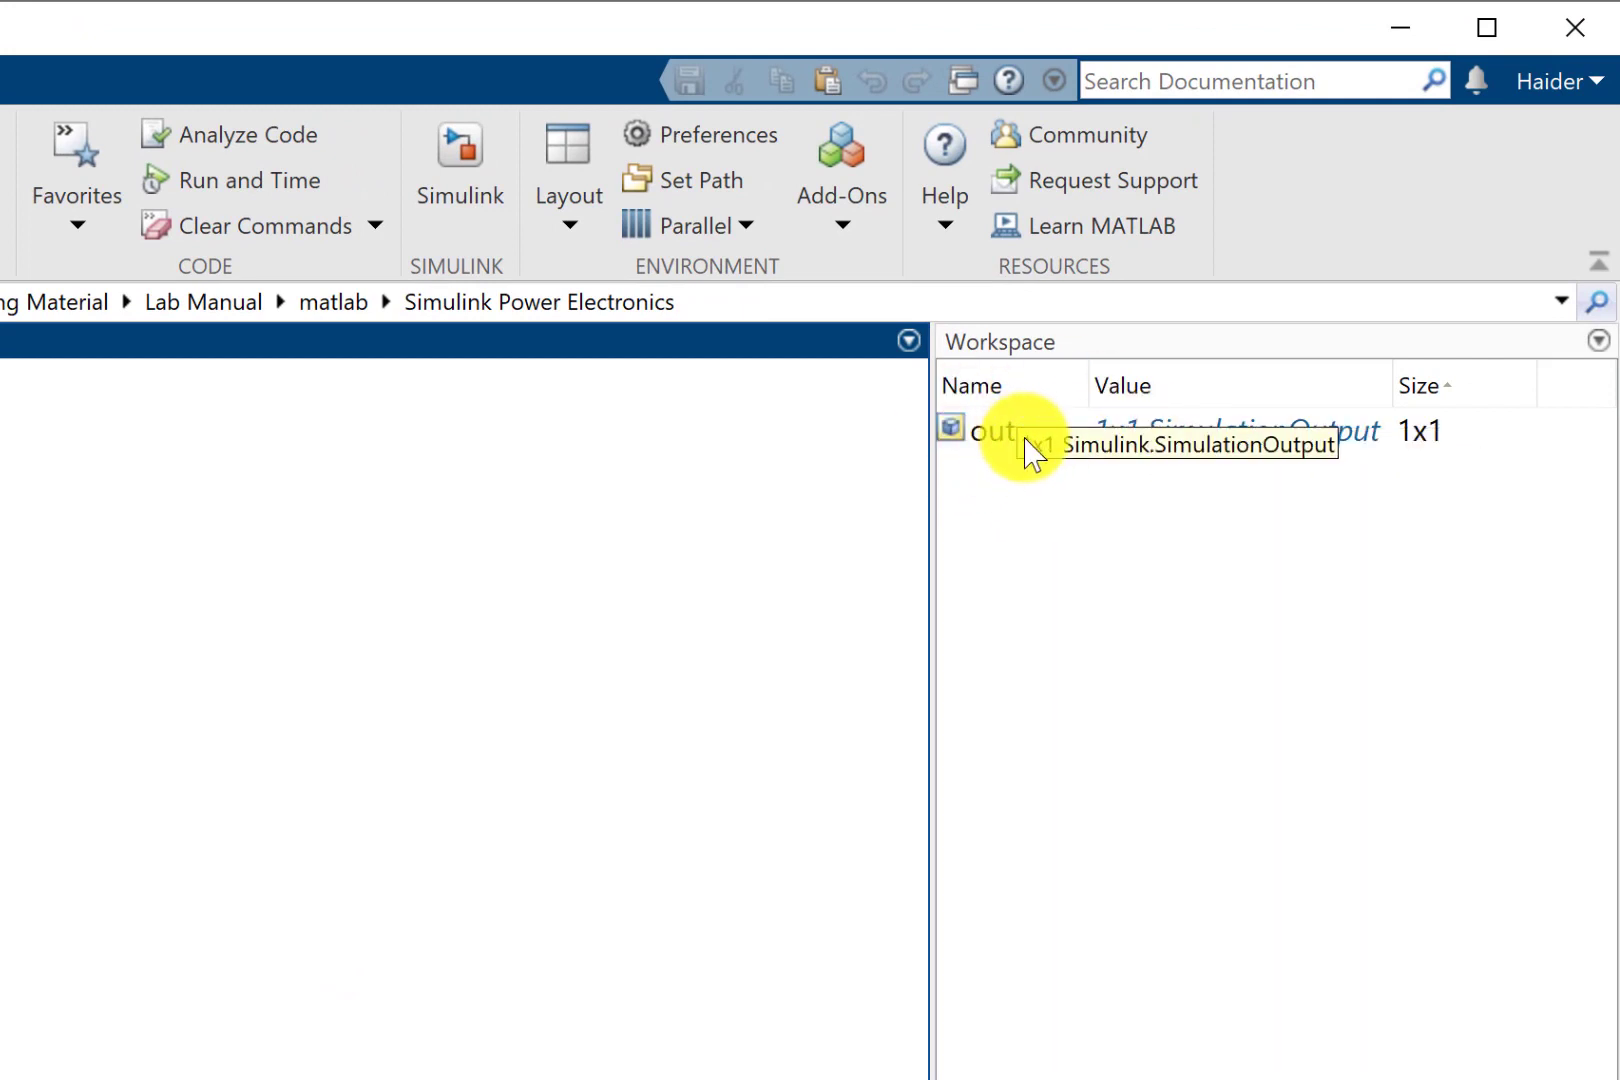
double_click(966, 432)
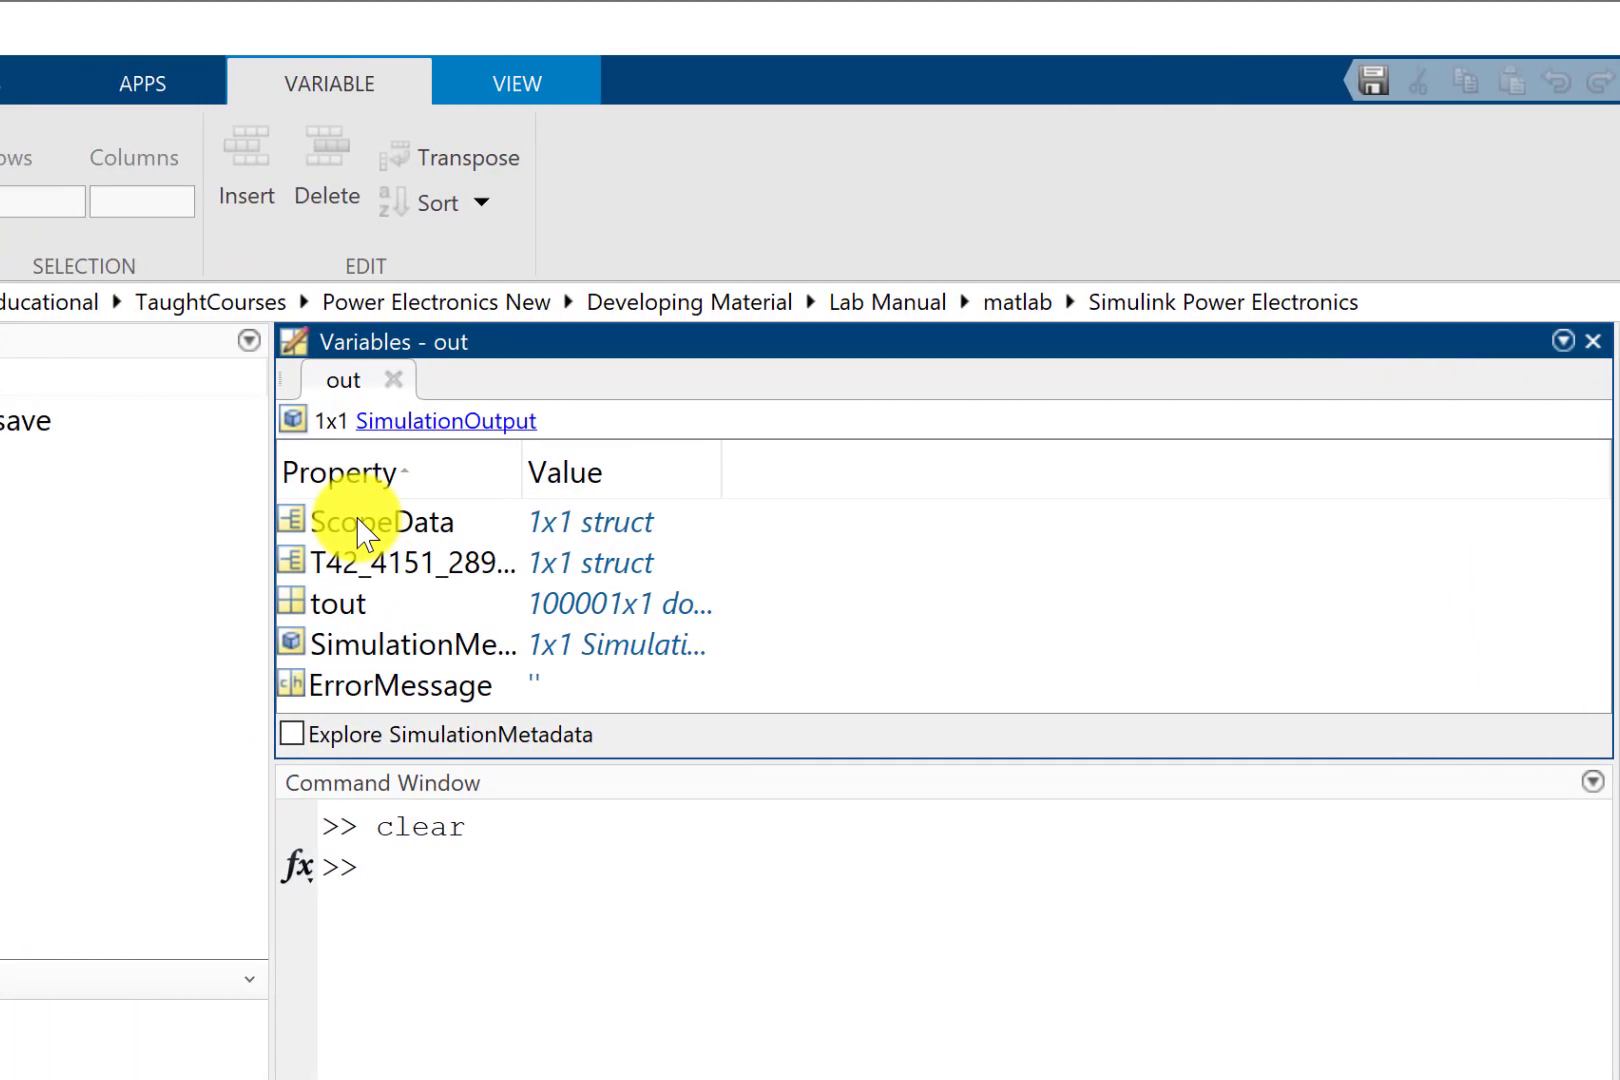
left_click(145, 524)
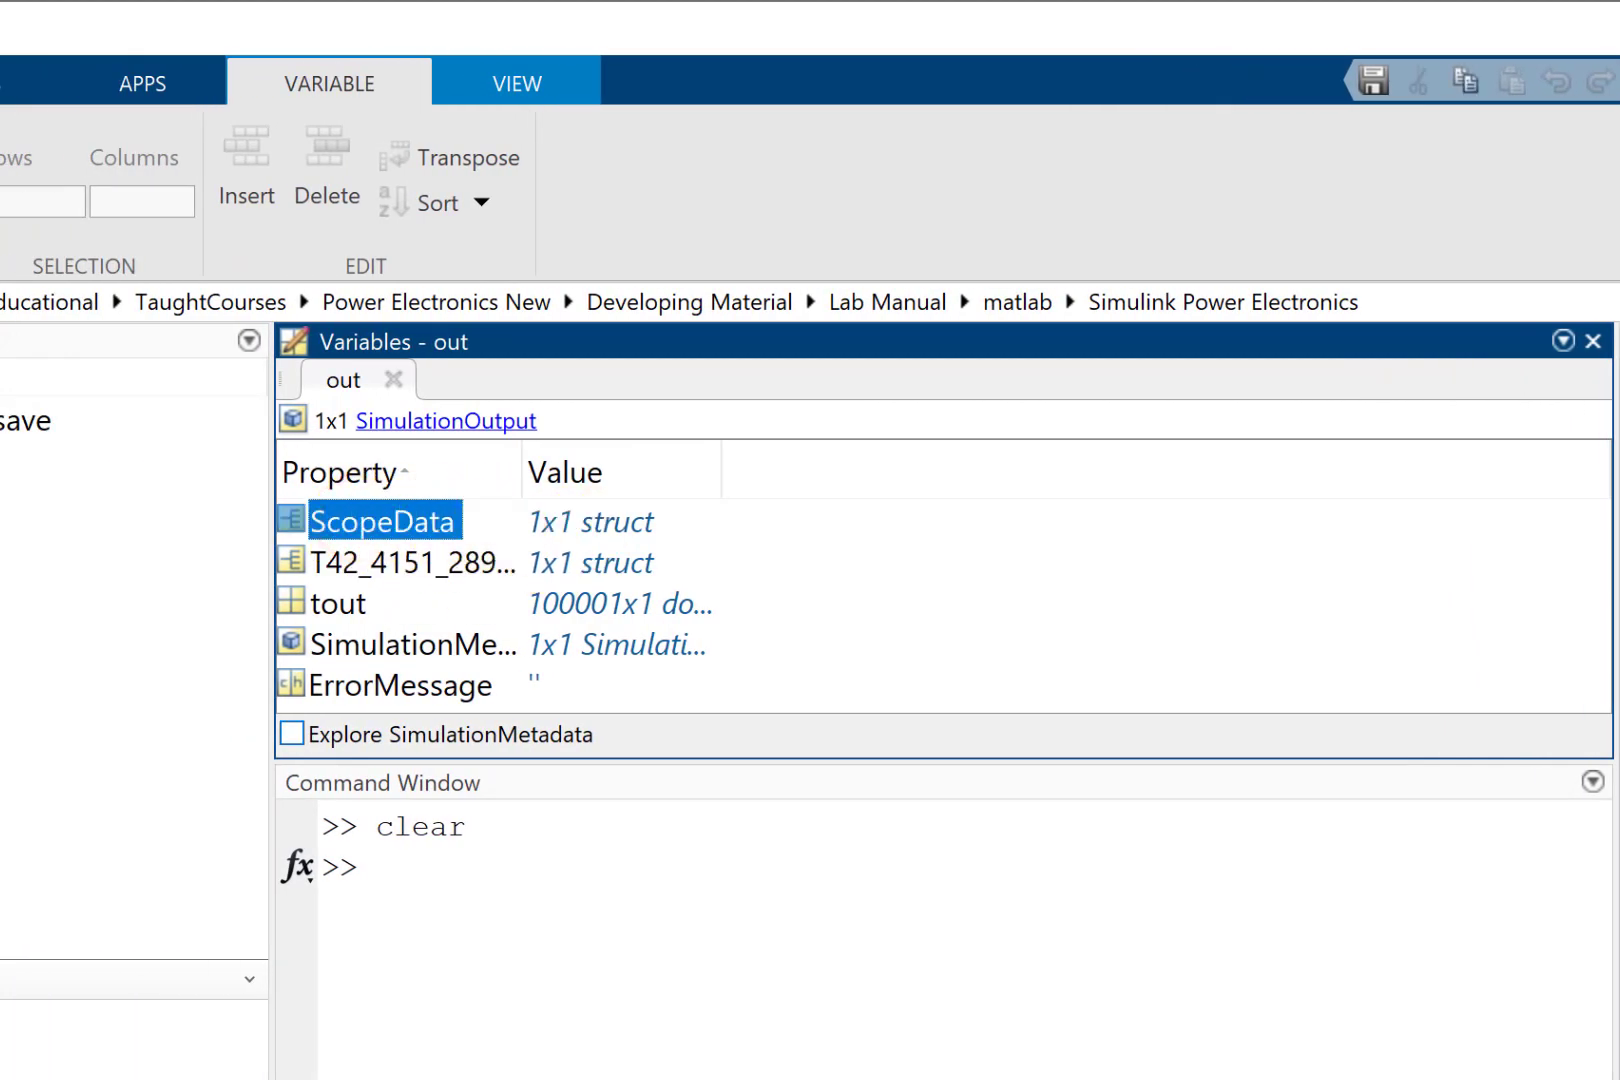
Review the Scope's logging variable name and save format, and close its configuration.
left_click(271, 80)
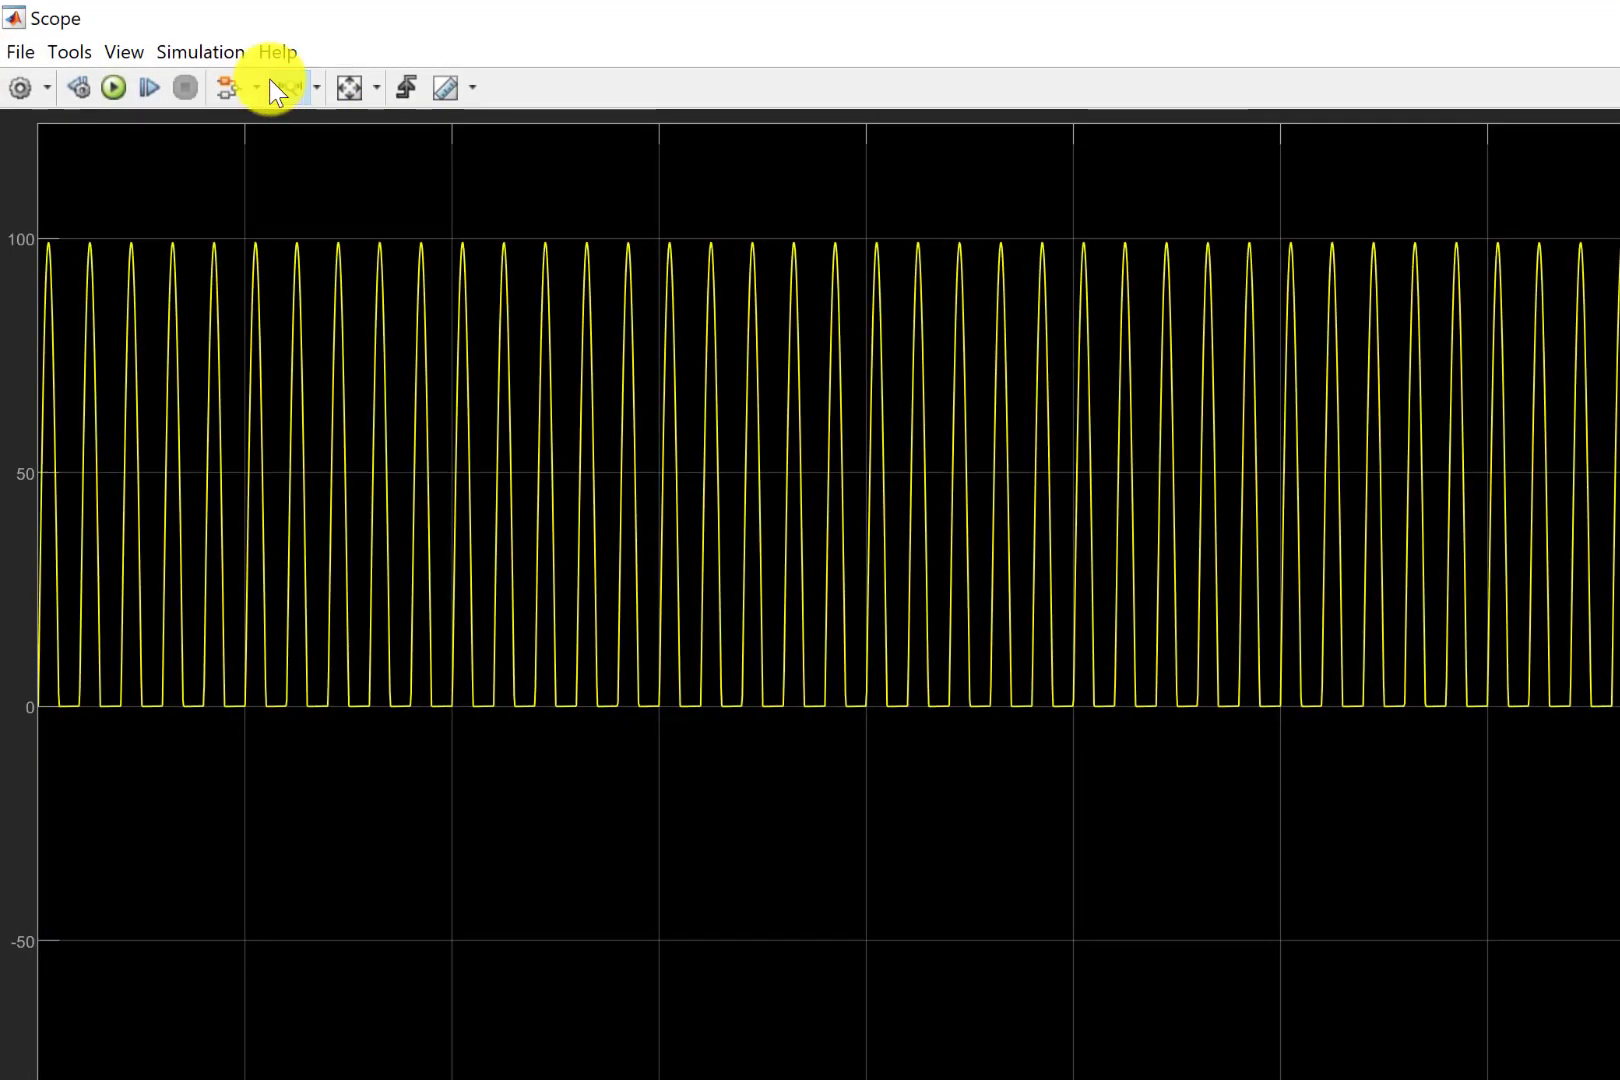
left_click(1083, 520)
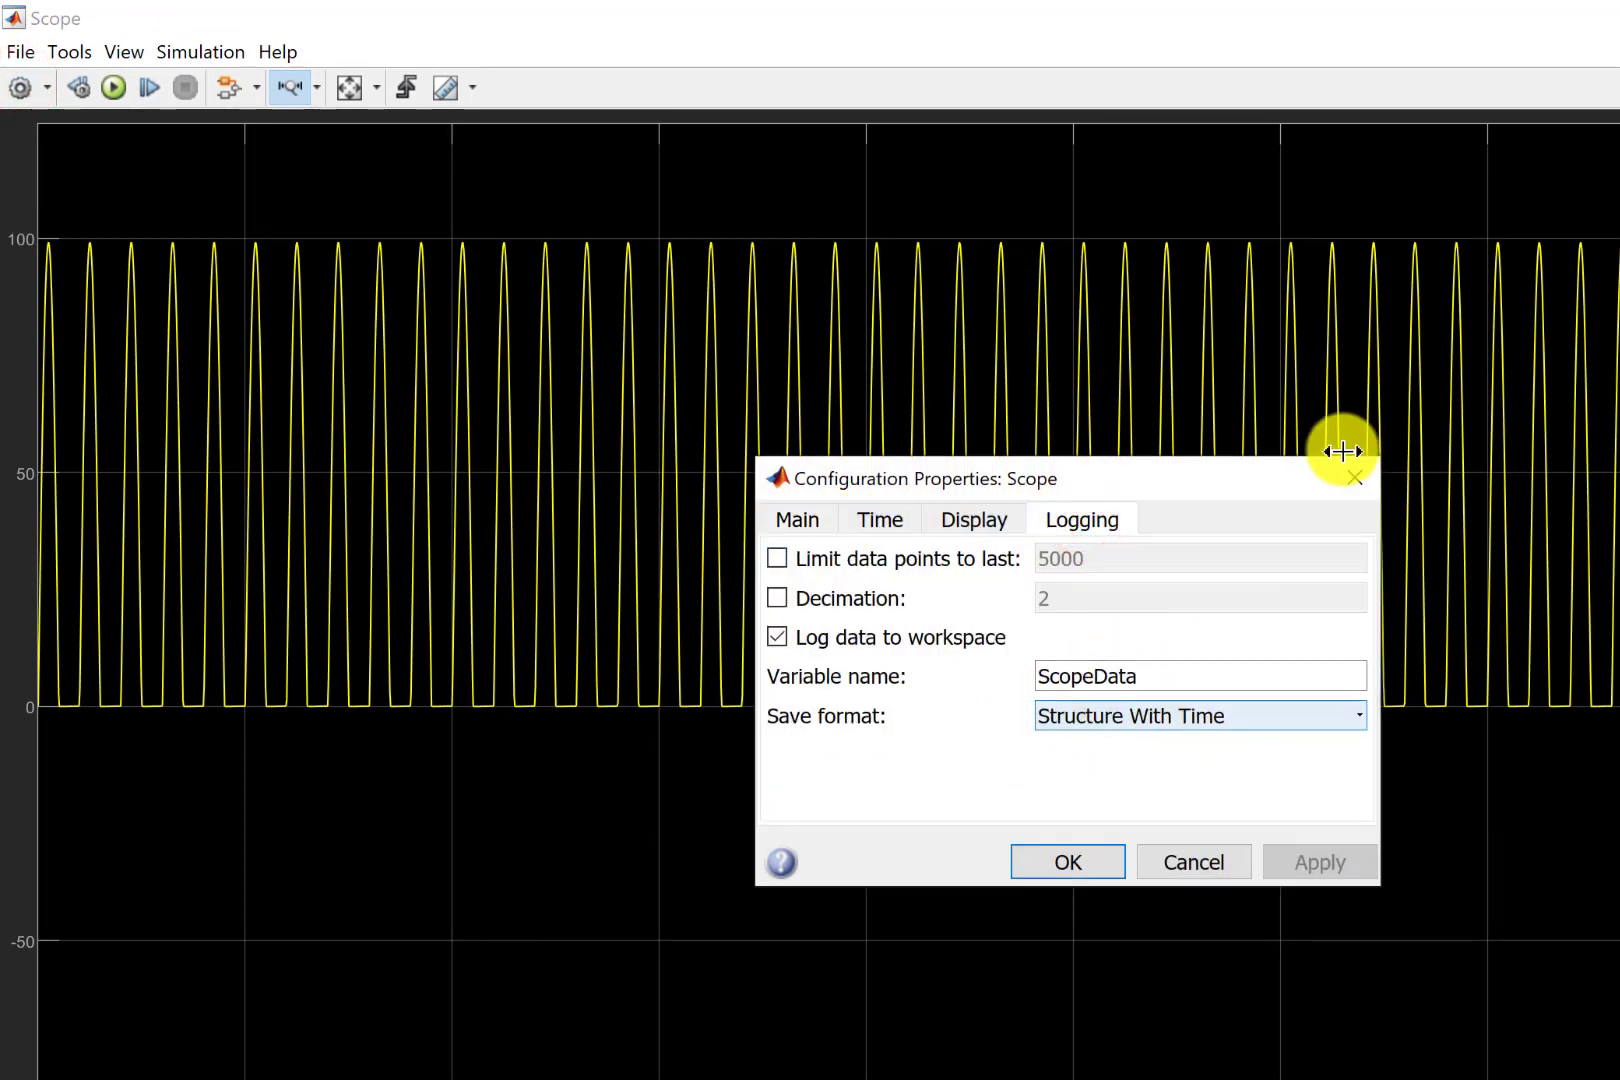
left_click(1352, 478)
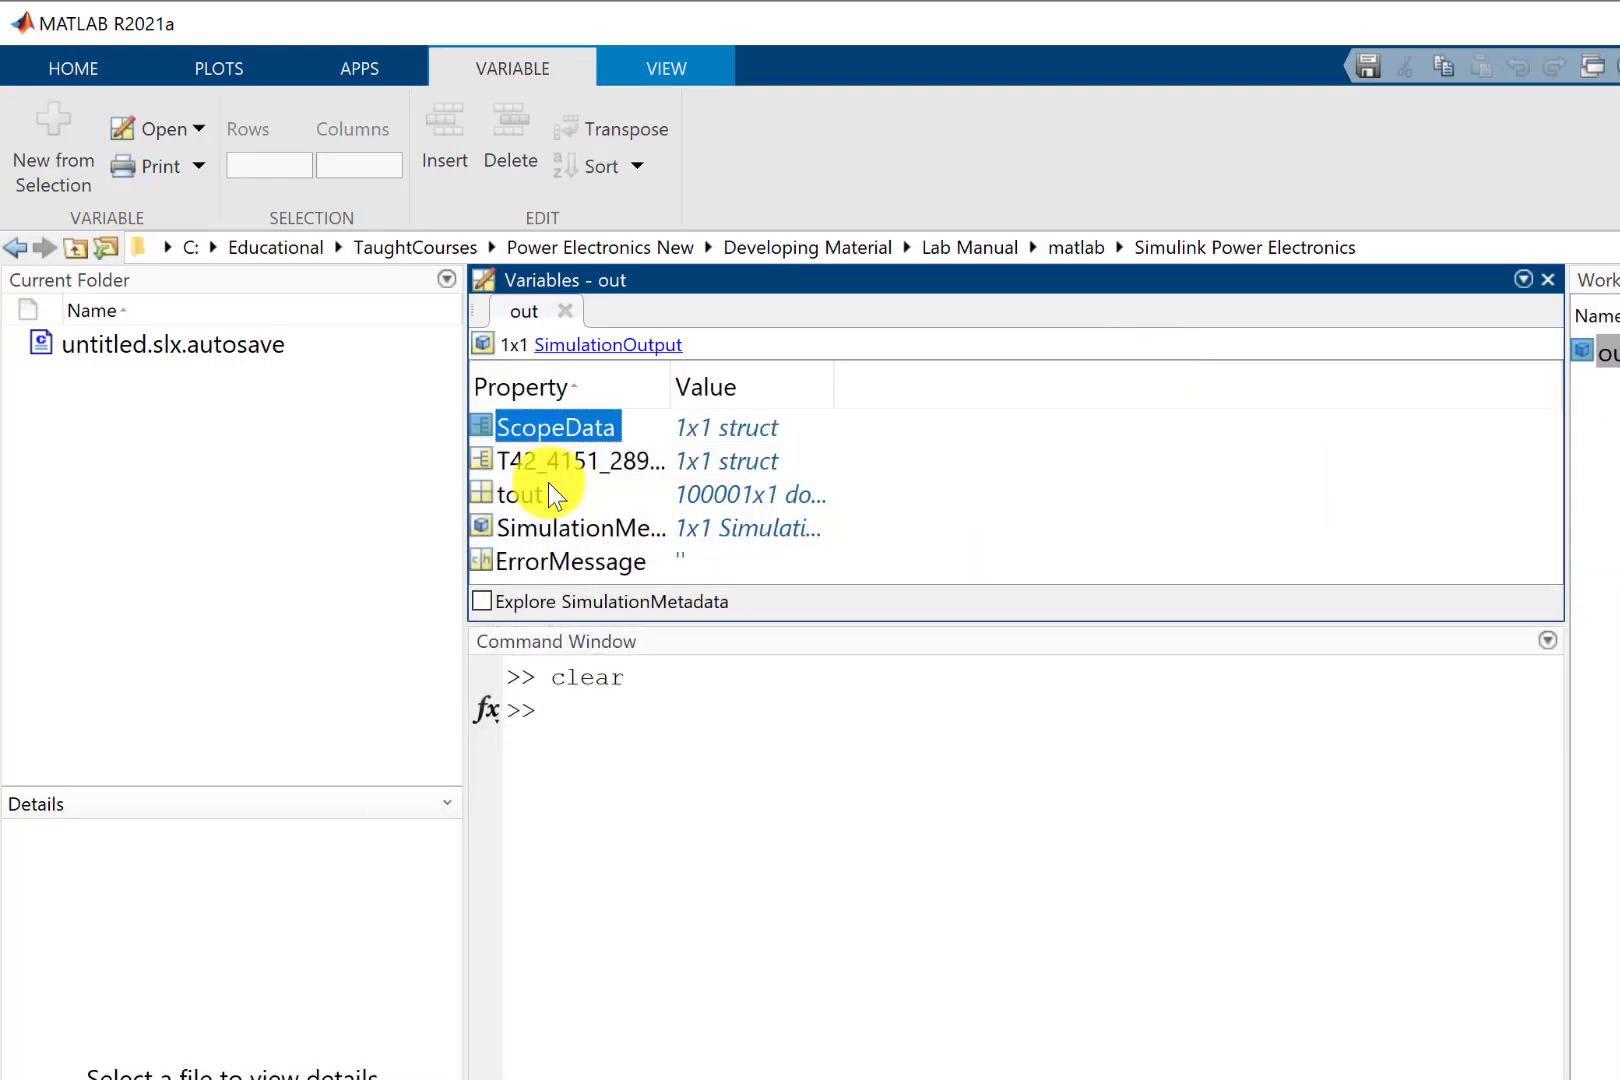
Assign out.ScopeData to a new workspace variable P, suppressing the output, and select P in the workspace.
left_click(595, 738)
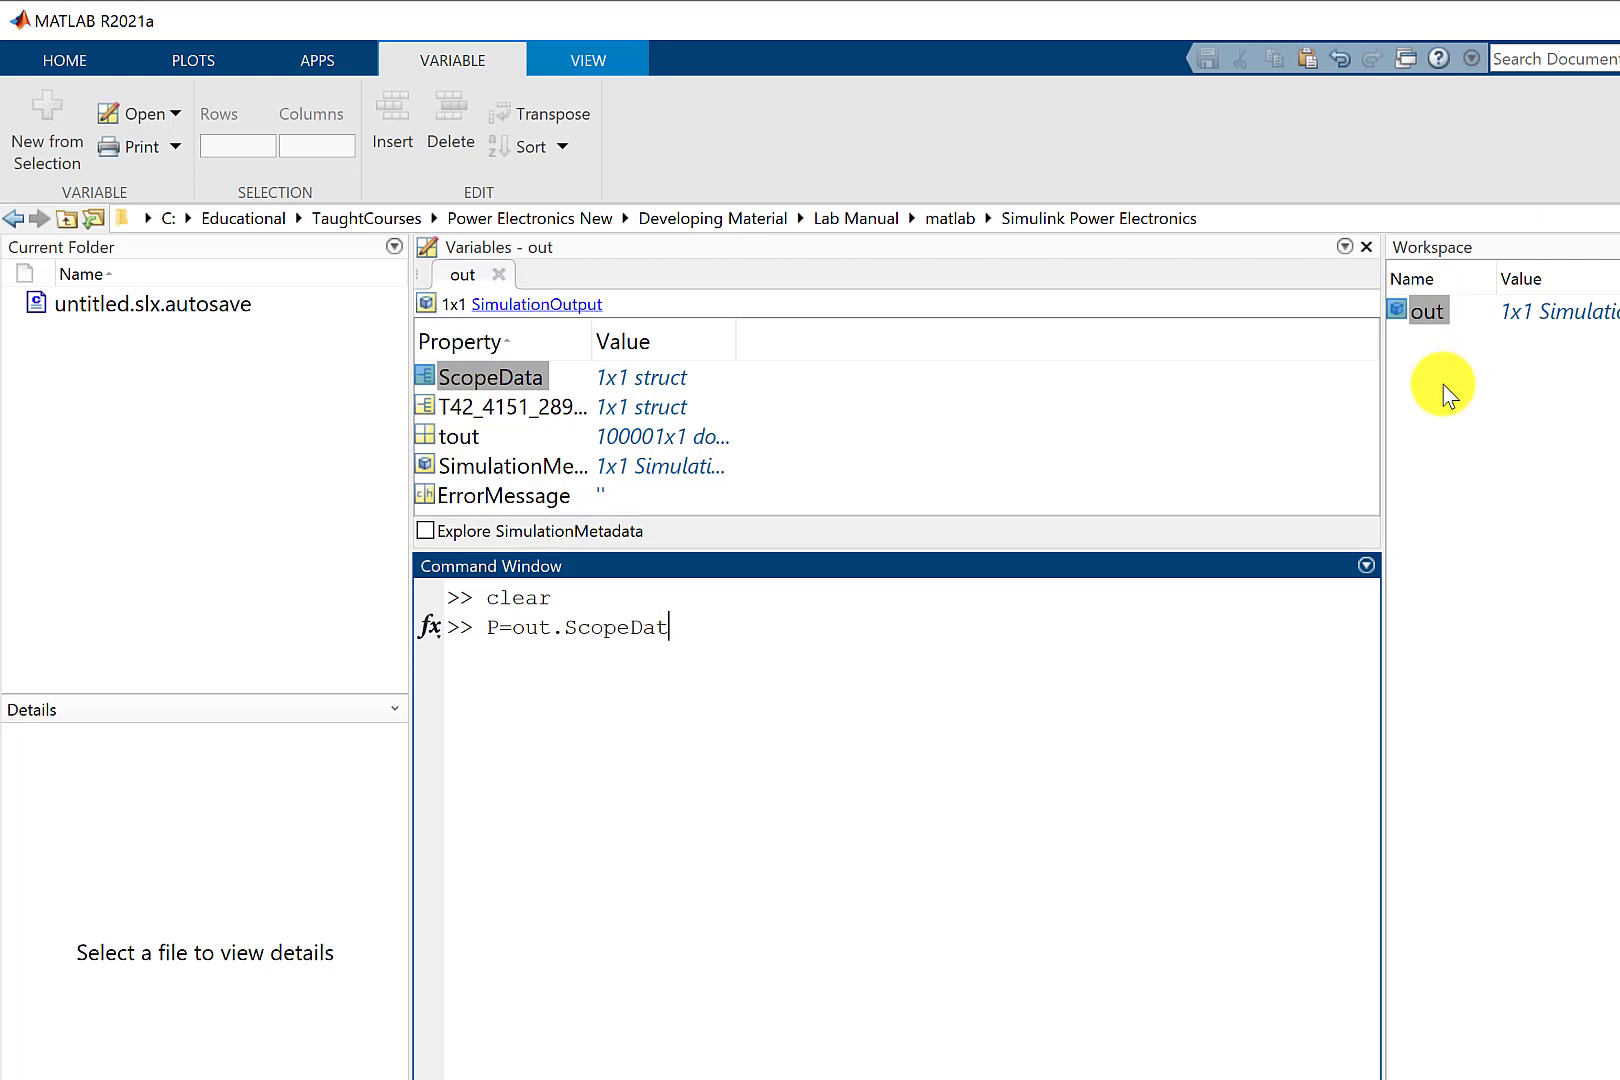
type(";")
key("Return")
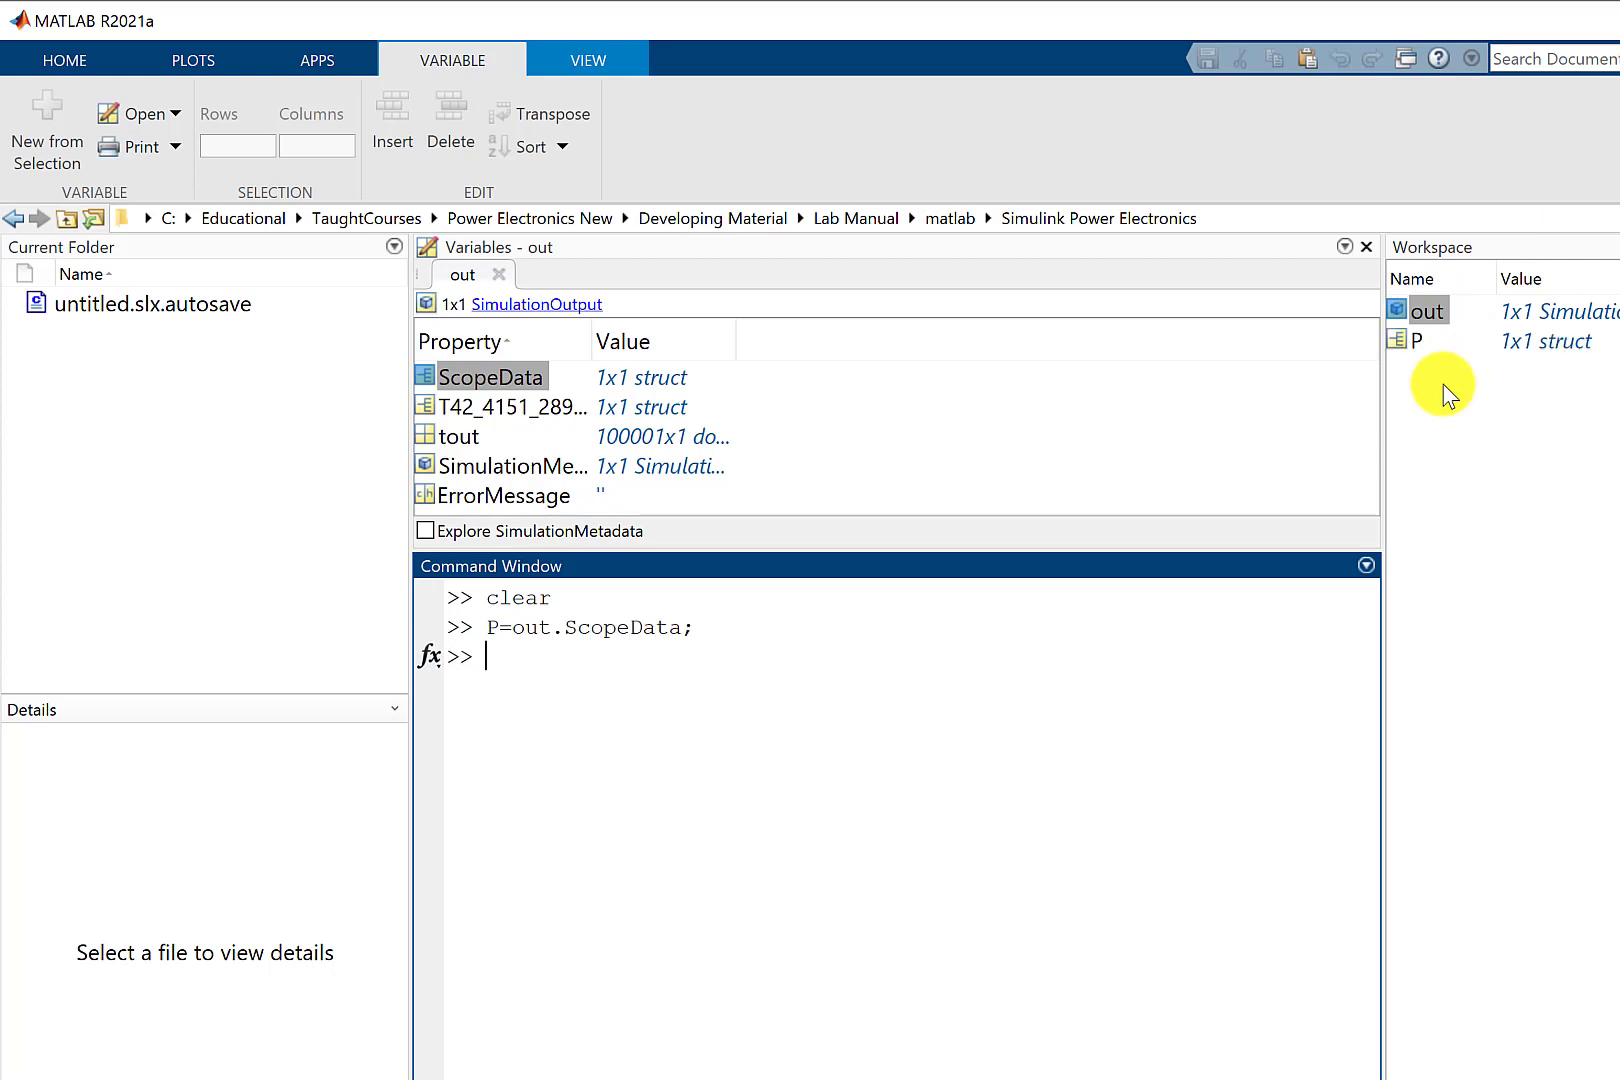
left_click(1410, 340)
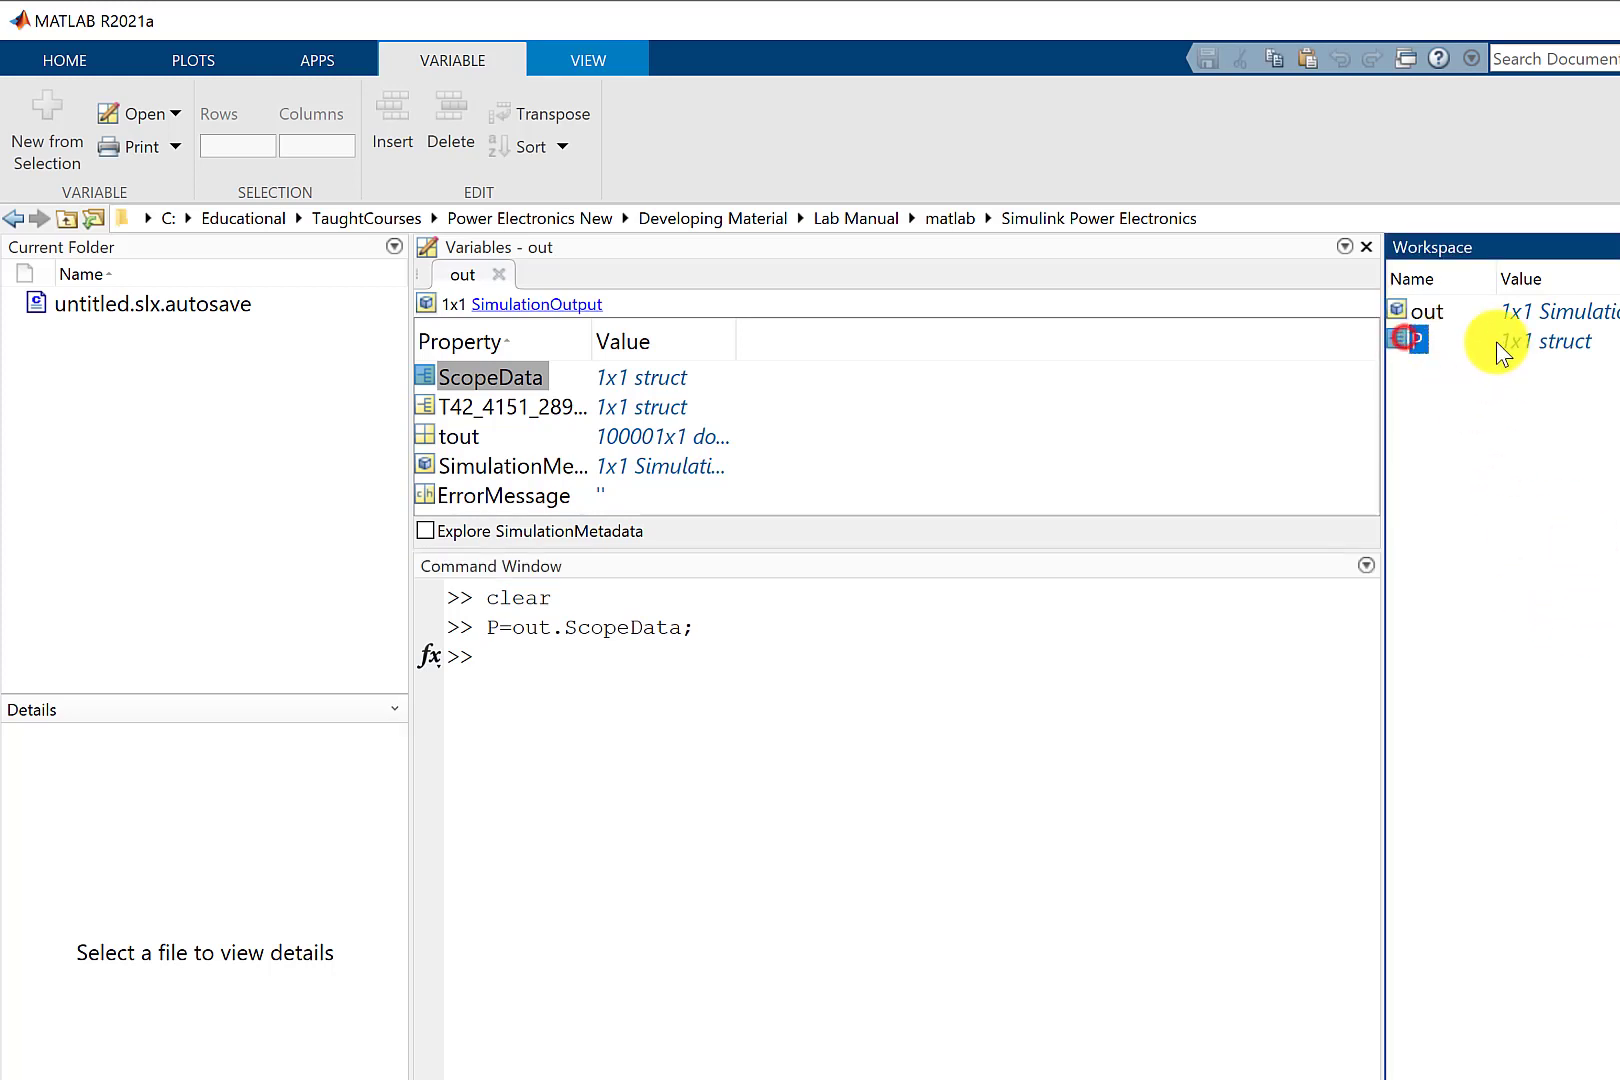
Switch to the Simulink model, open the FFT Analyzer from the powergui block, and reposition its window over the model.
left_click(775, 1079)
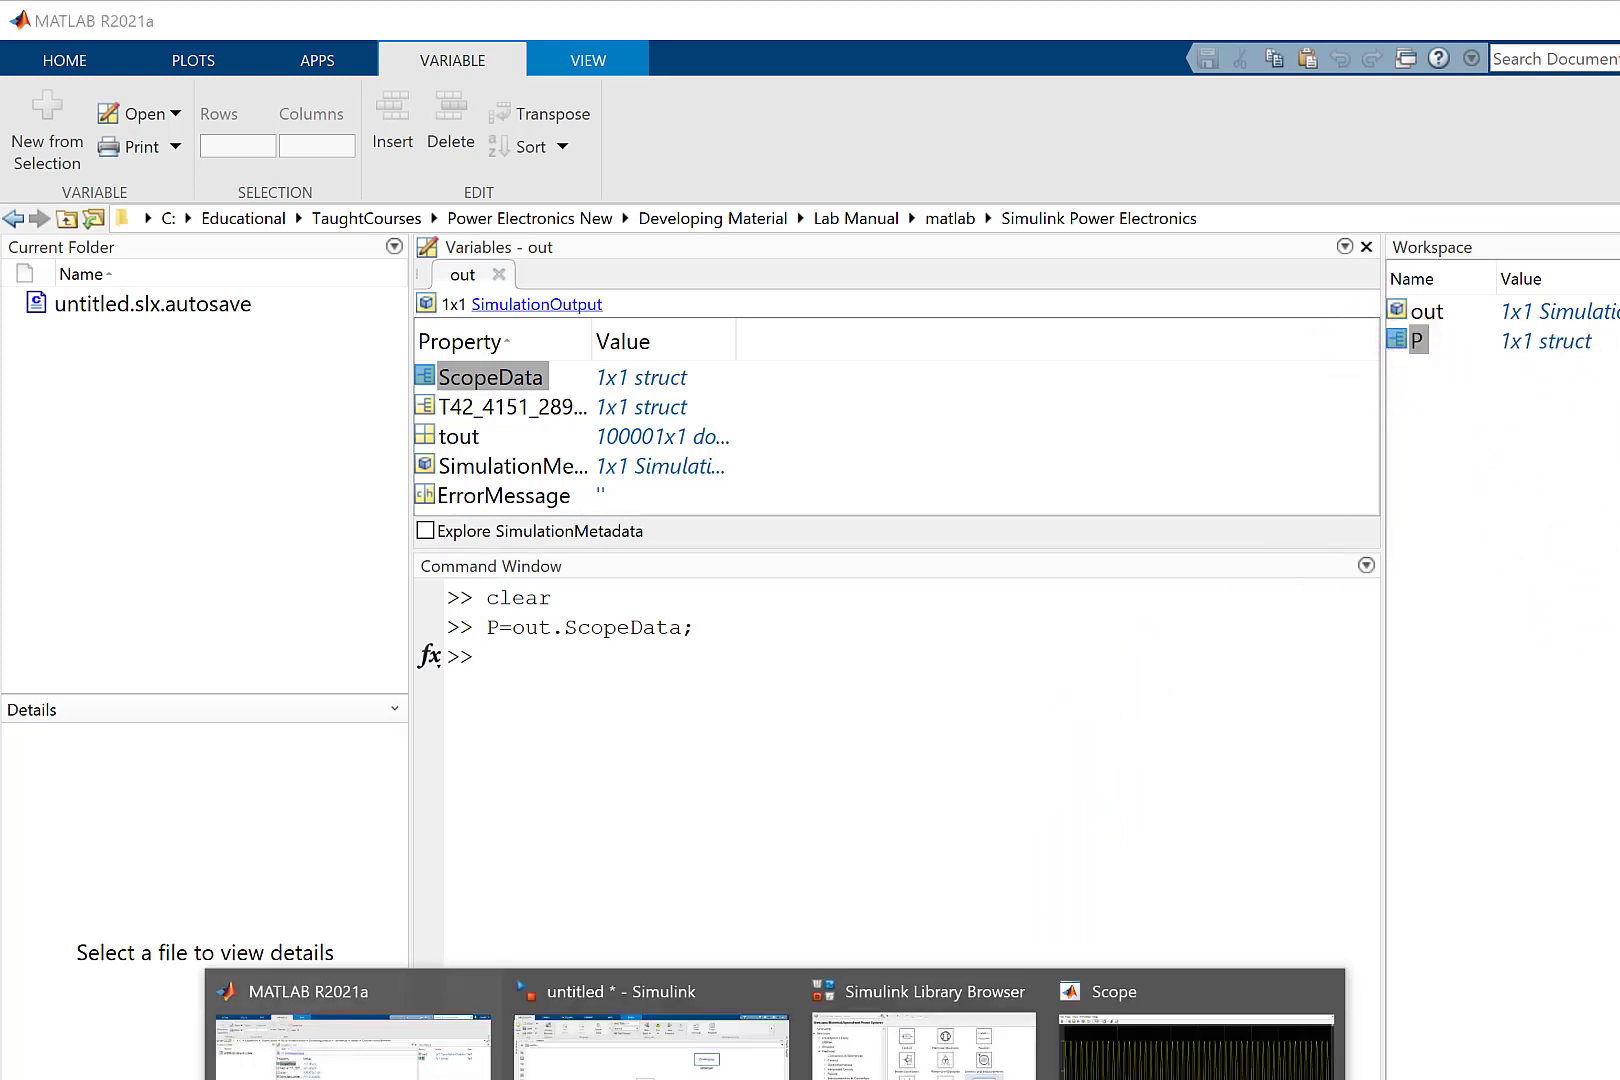
left_click(687, 1059)
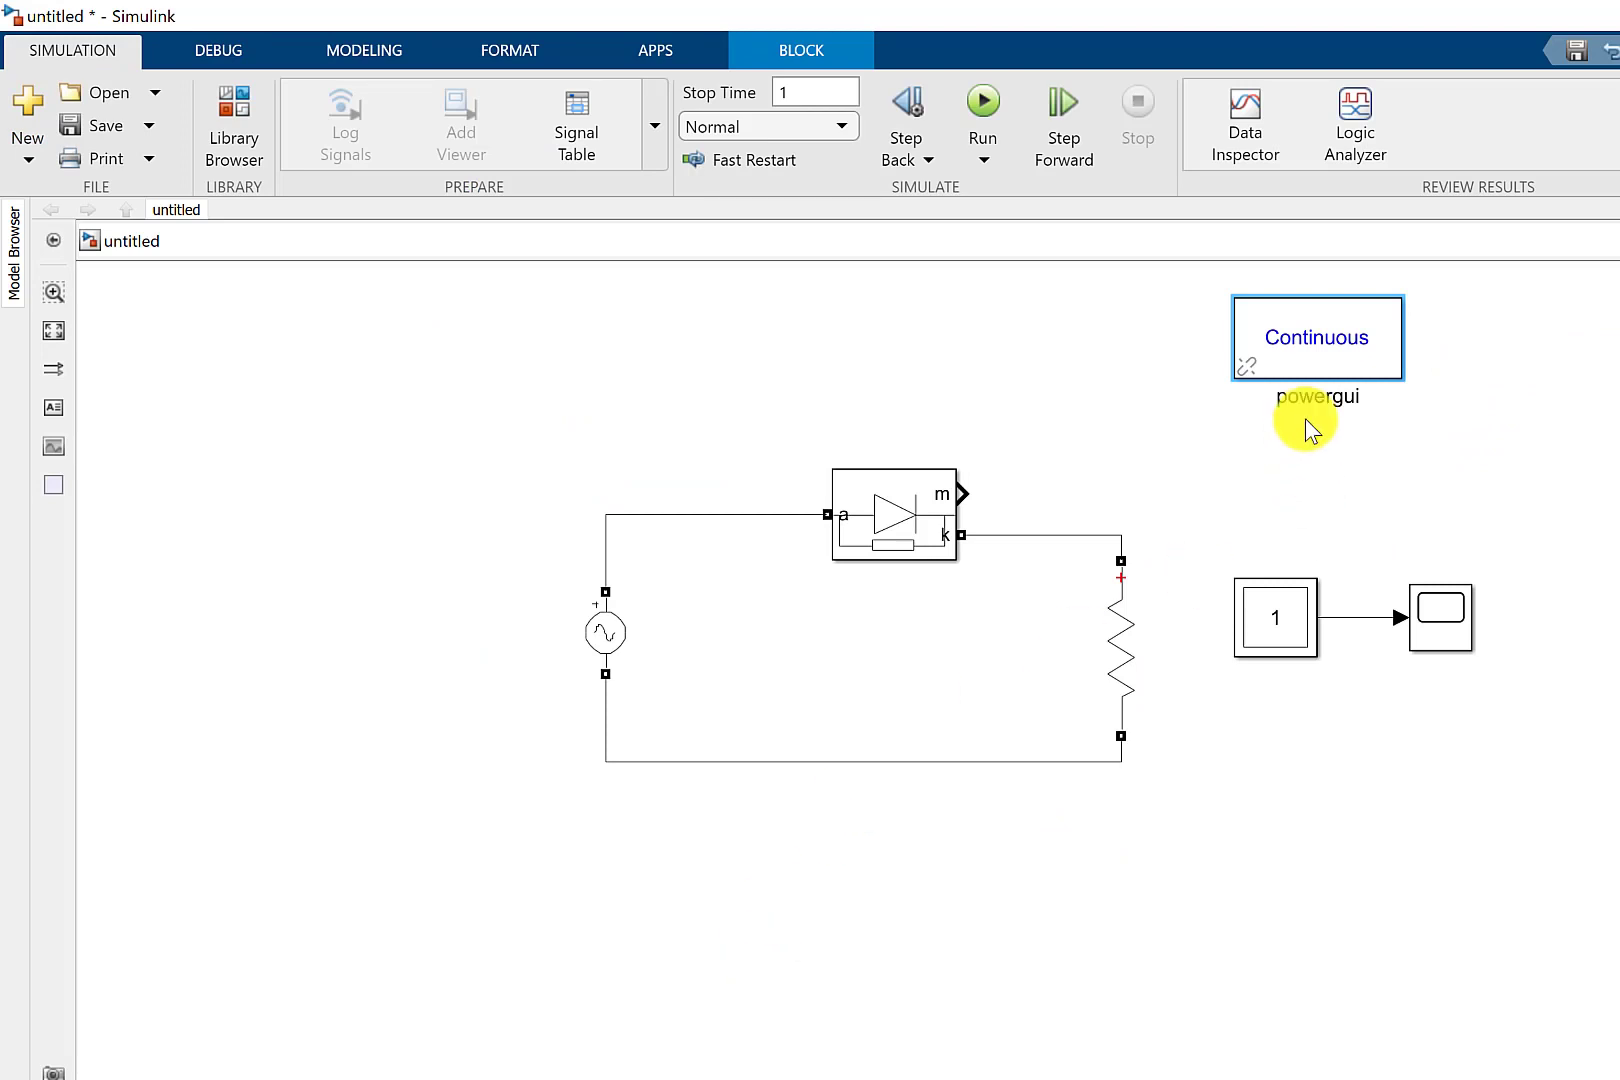
double_click(1321, 343)
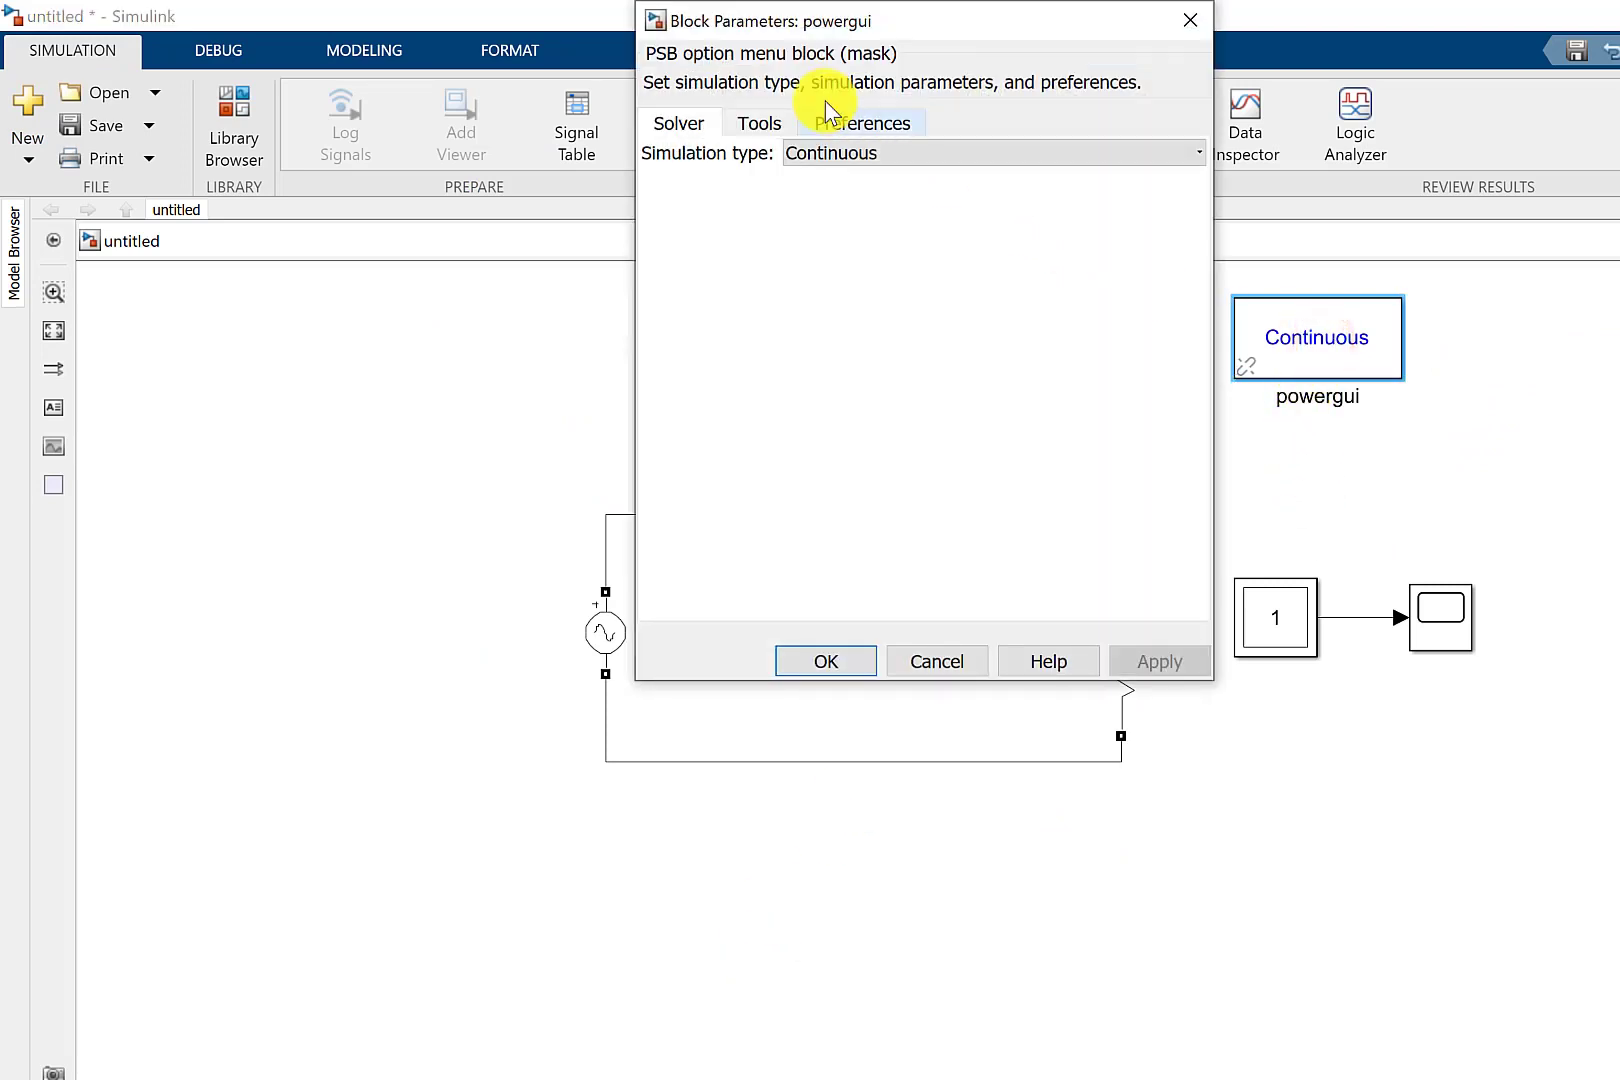
left_click(762, 125)
left_click(966, 429)
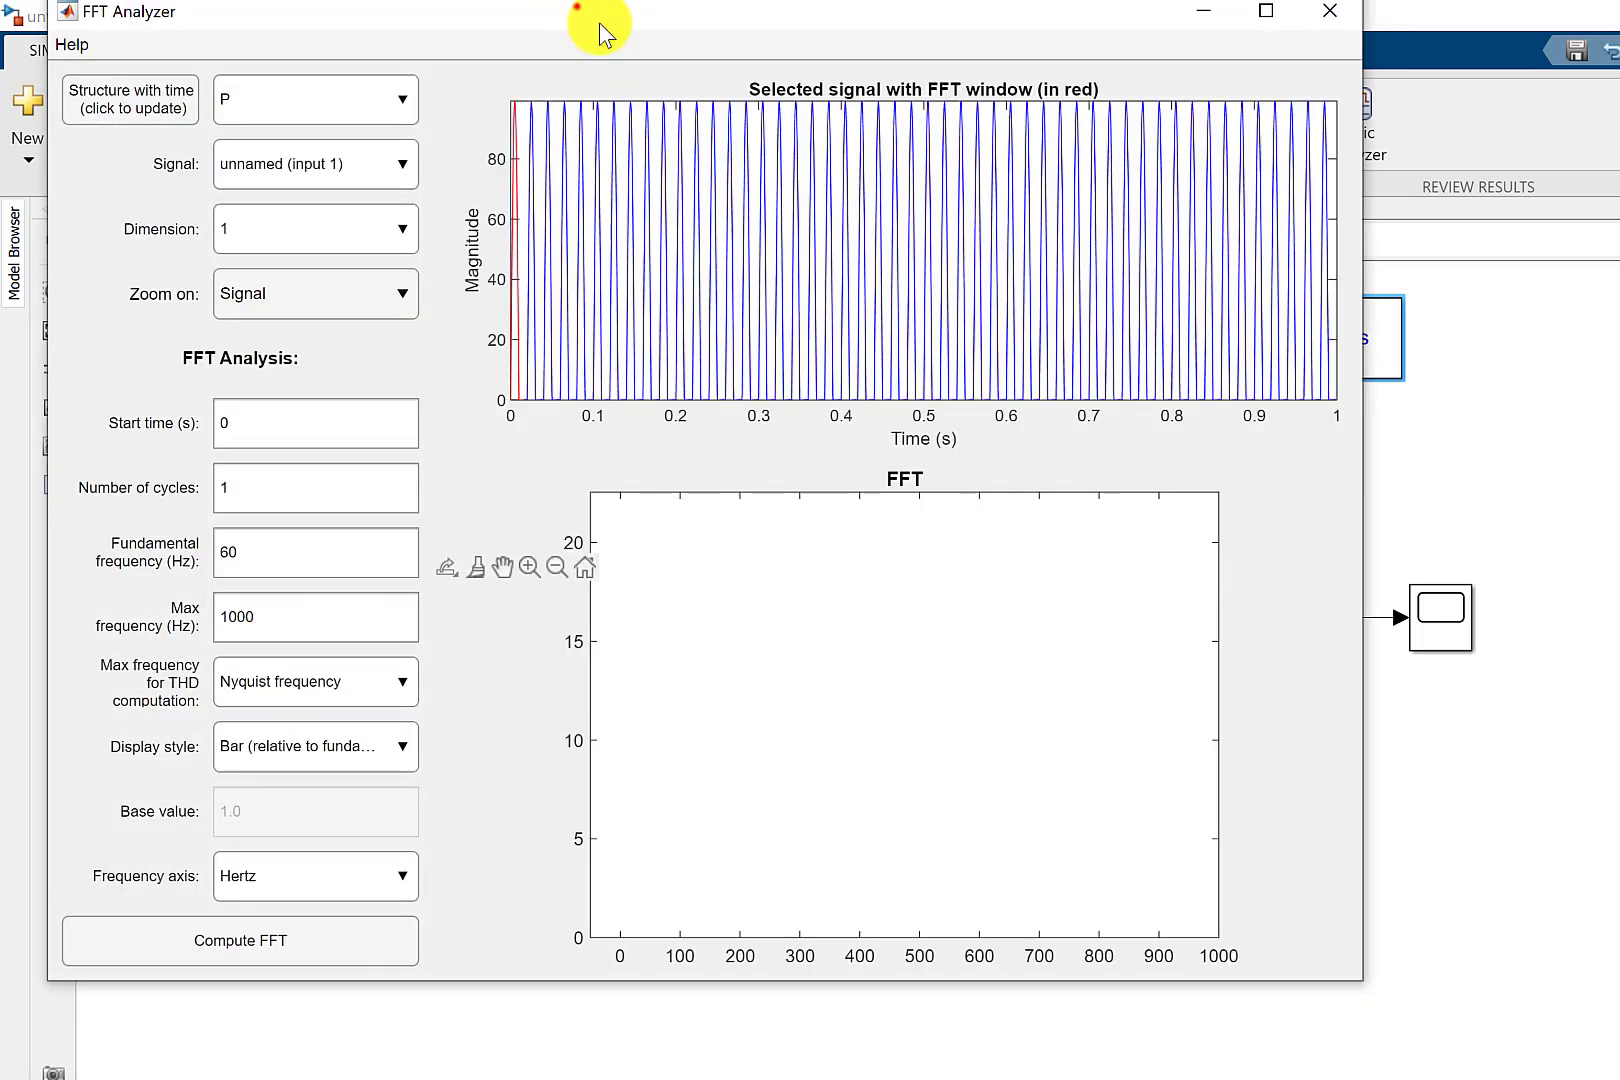
left_click_drag(599, 22, 712, 100)
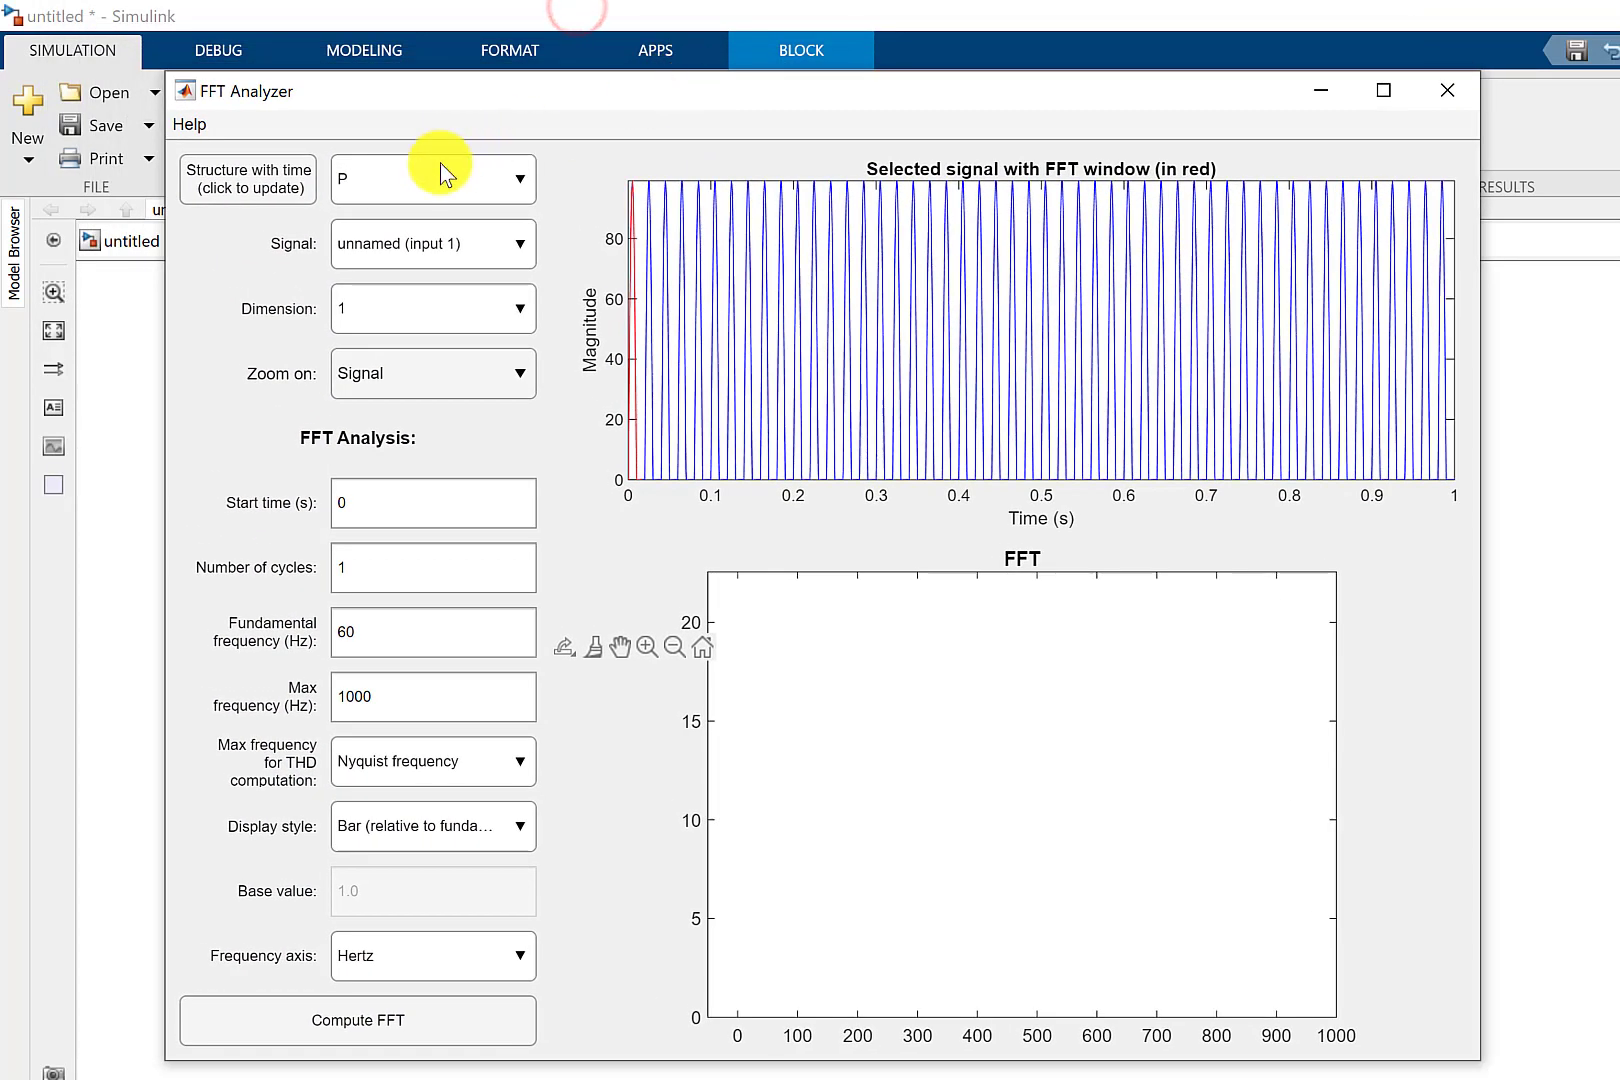
Check the structure and signal choices, keeping P and input 1, and zoom the signal plot on the FFT window.
left_click(424, 187)
left_click(424, 185)
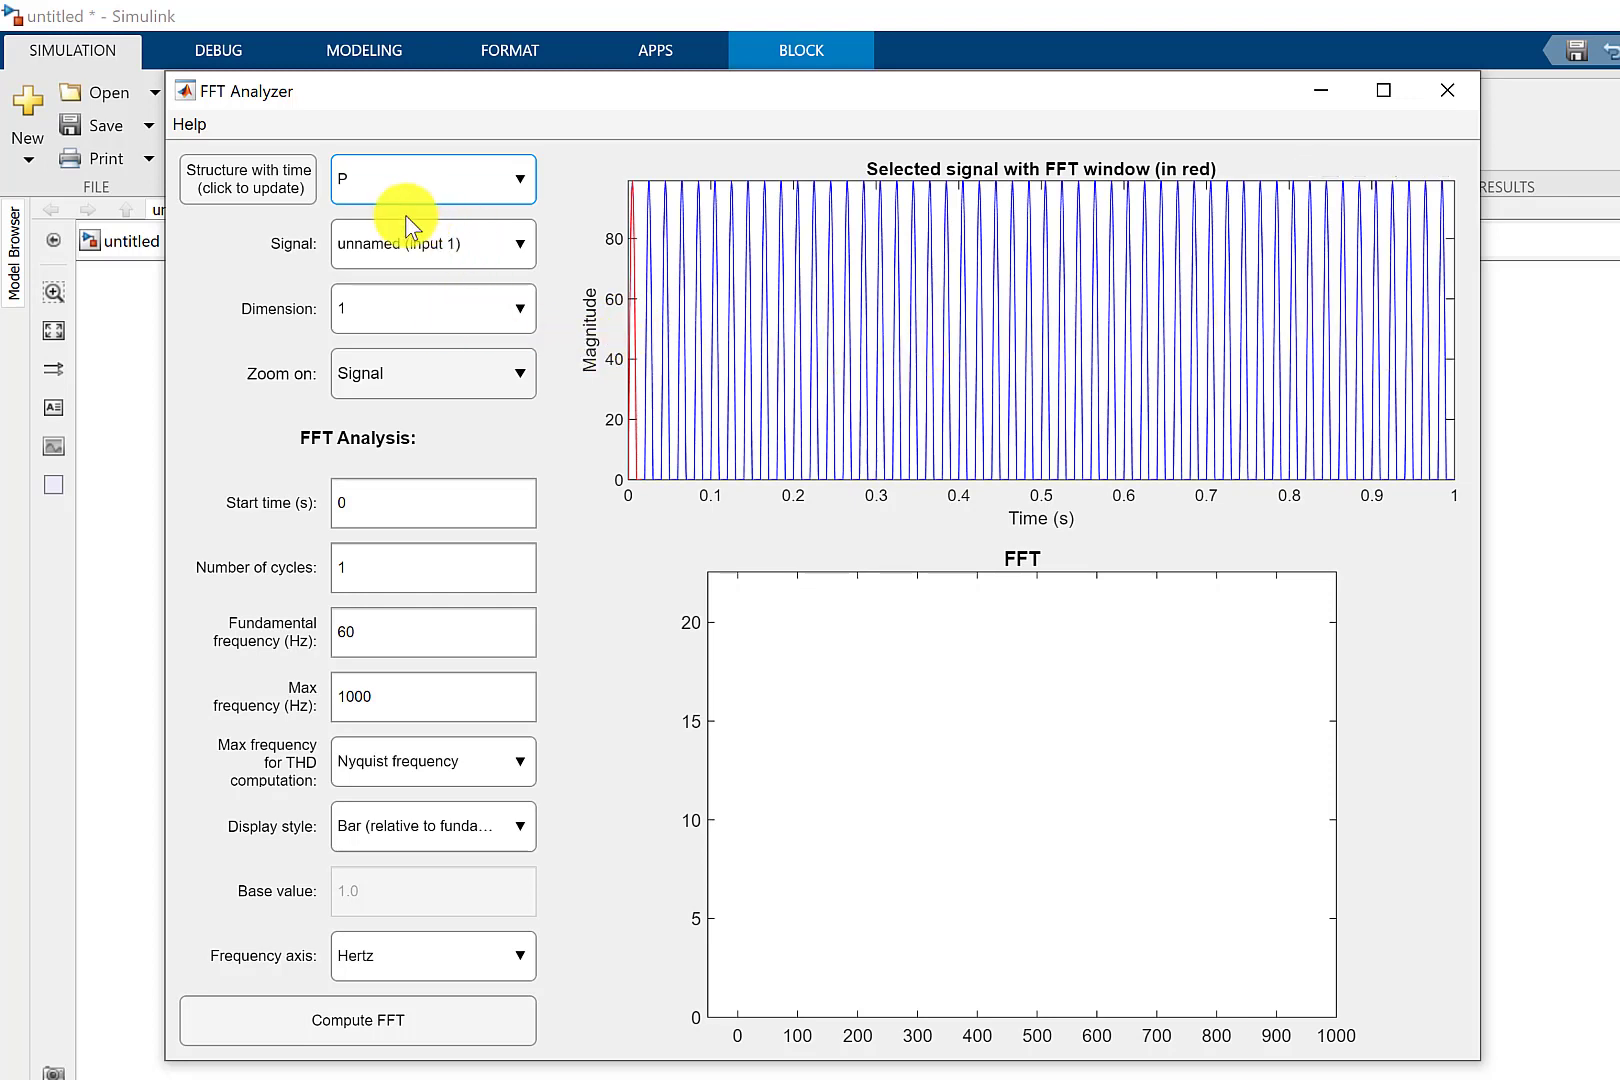
left_click(446, 244)
left_click(444, 240)
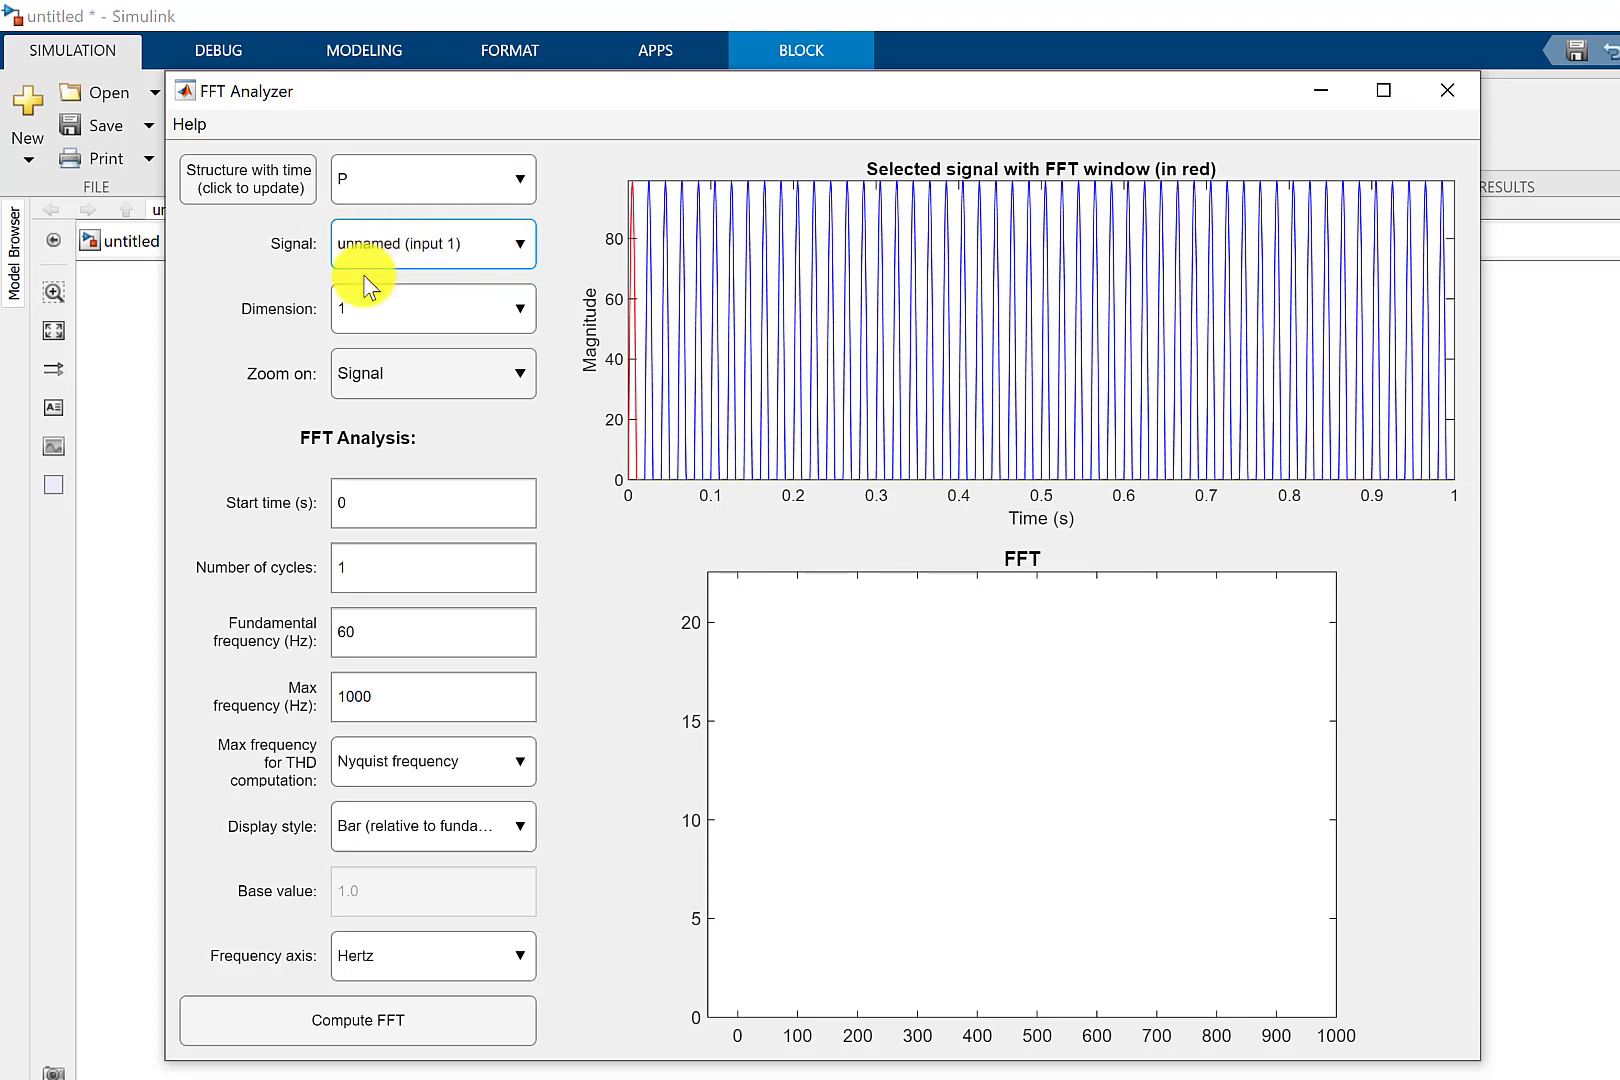
left_click(377, 368)
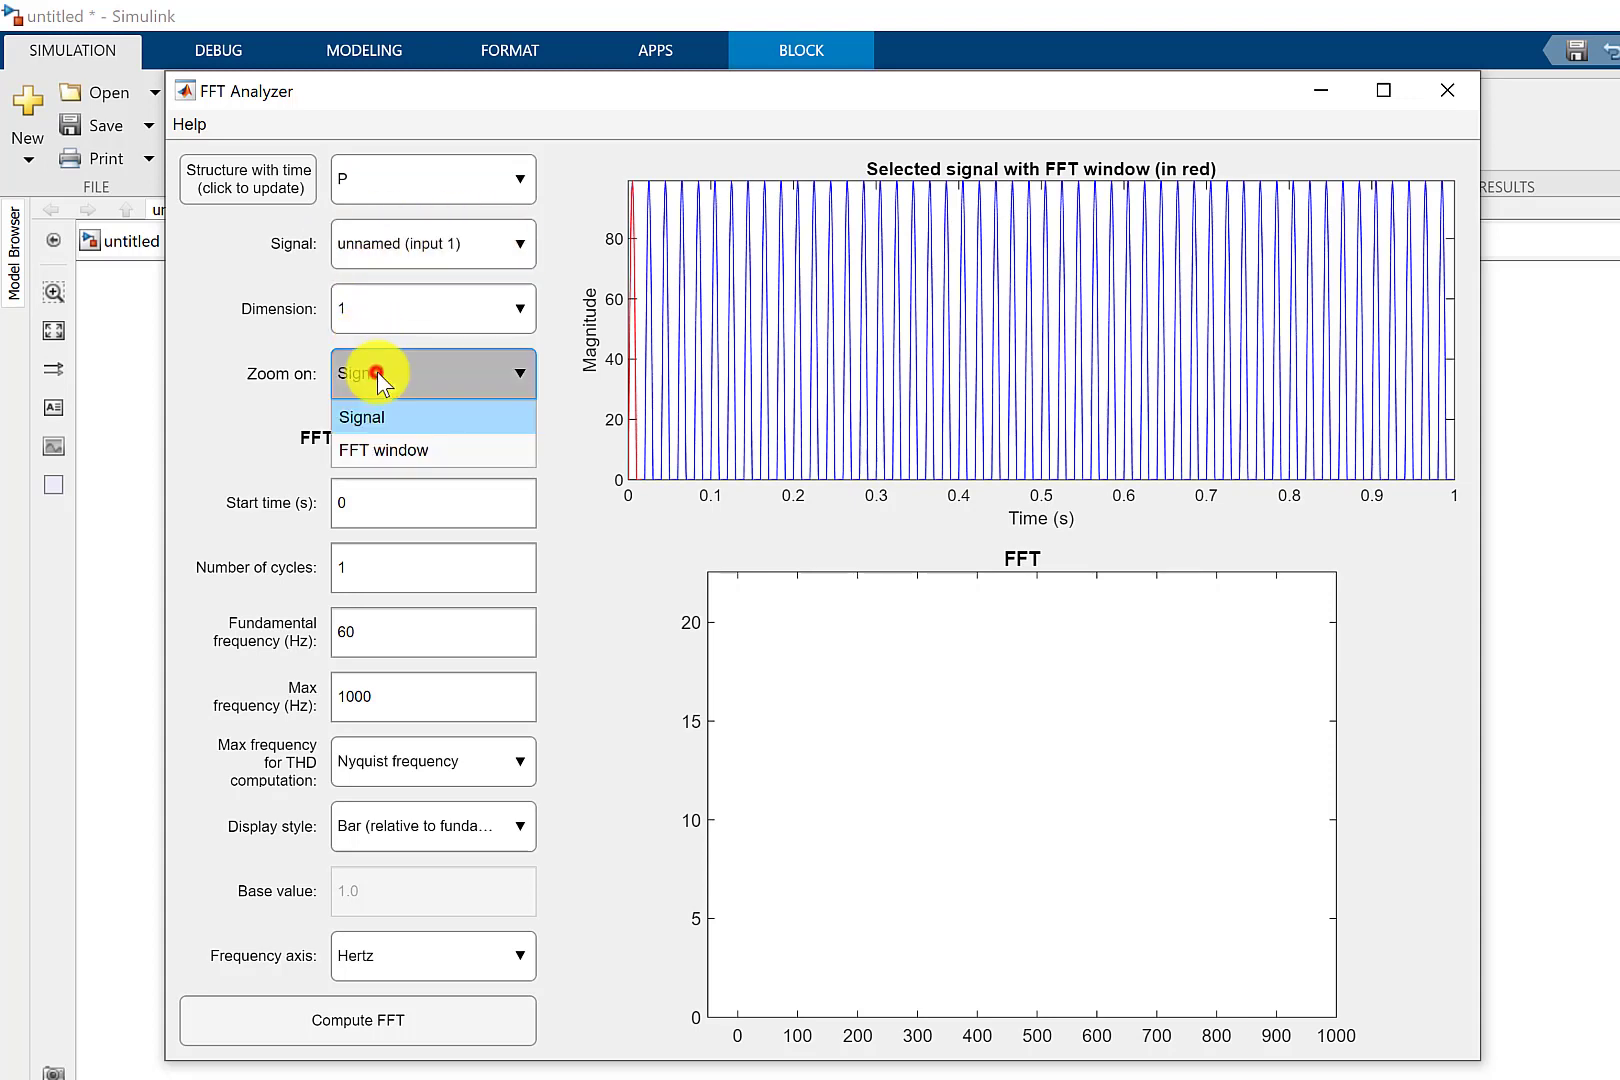
left_click(394, 449)
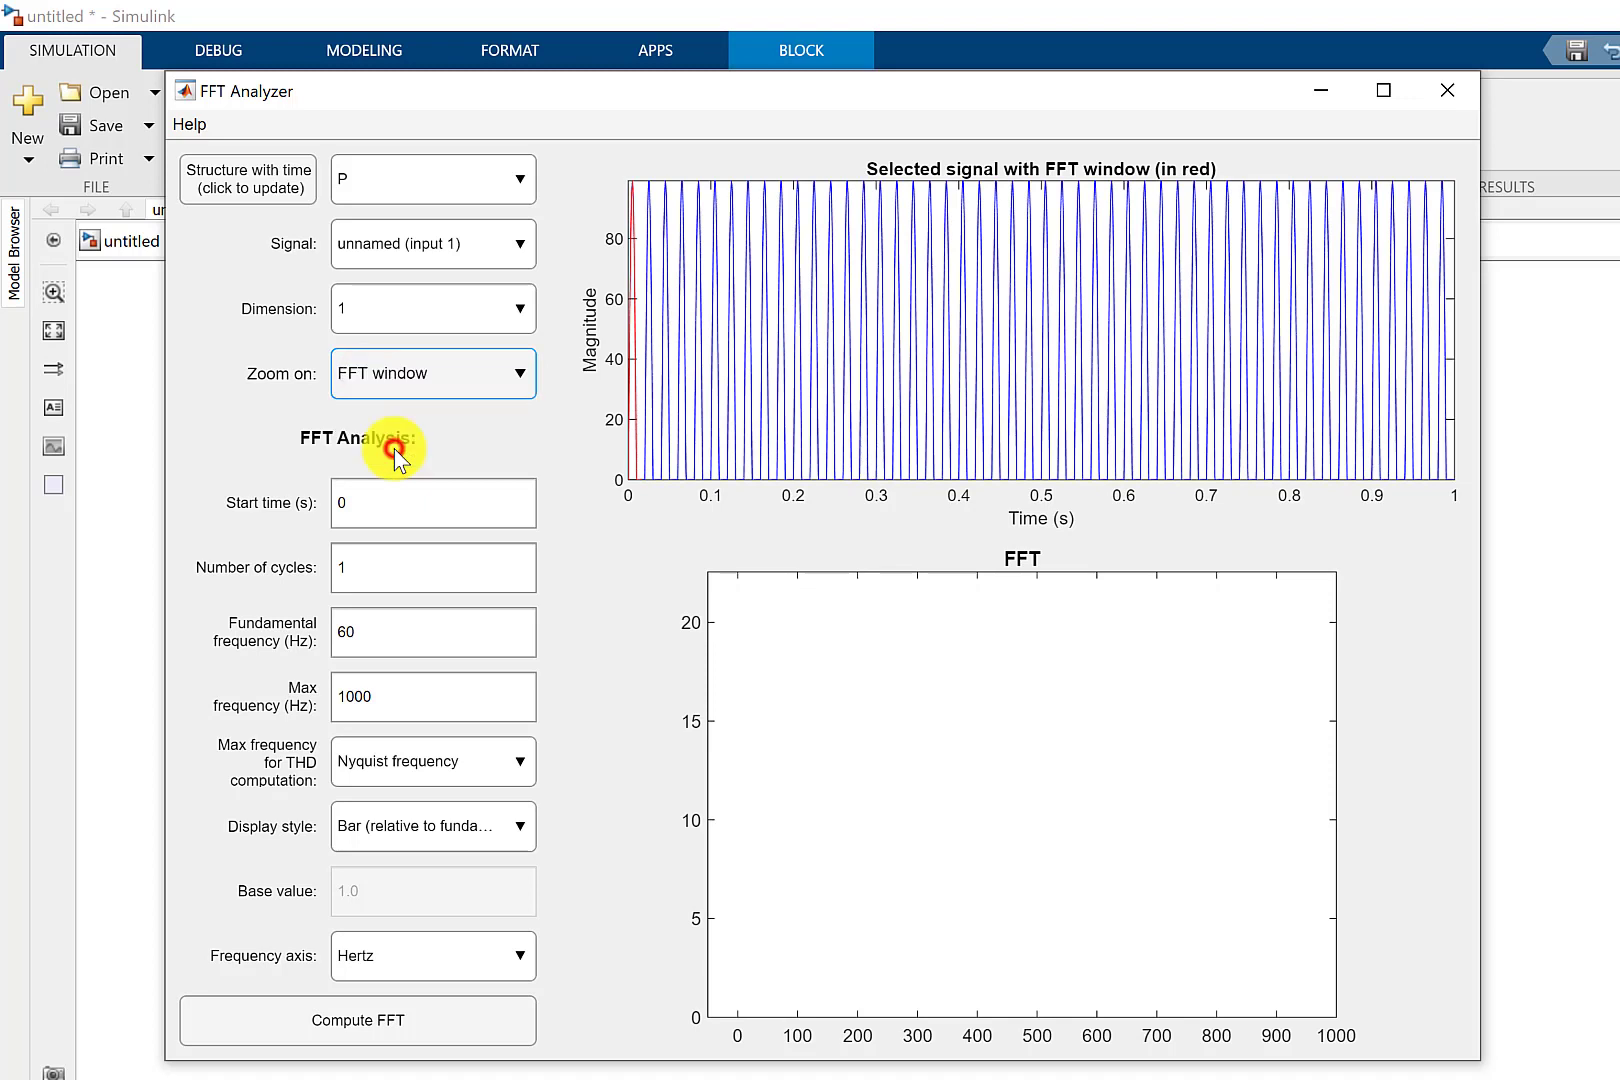
Review the dimension and signal choices offered for structure P.
left_click(434, 308)
left_click(421, 307)
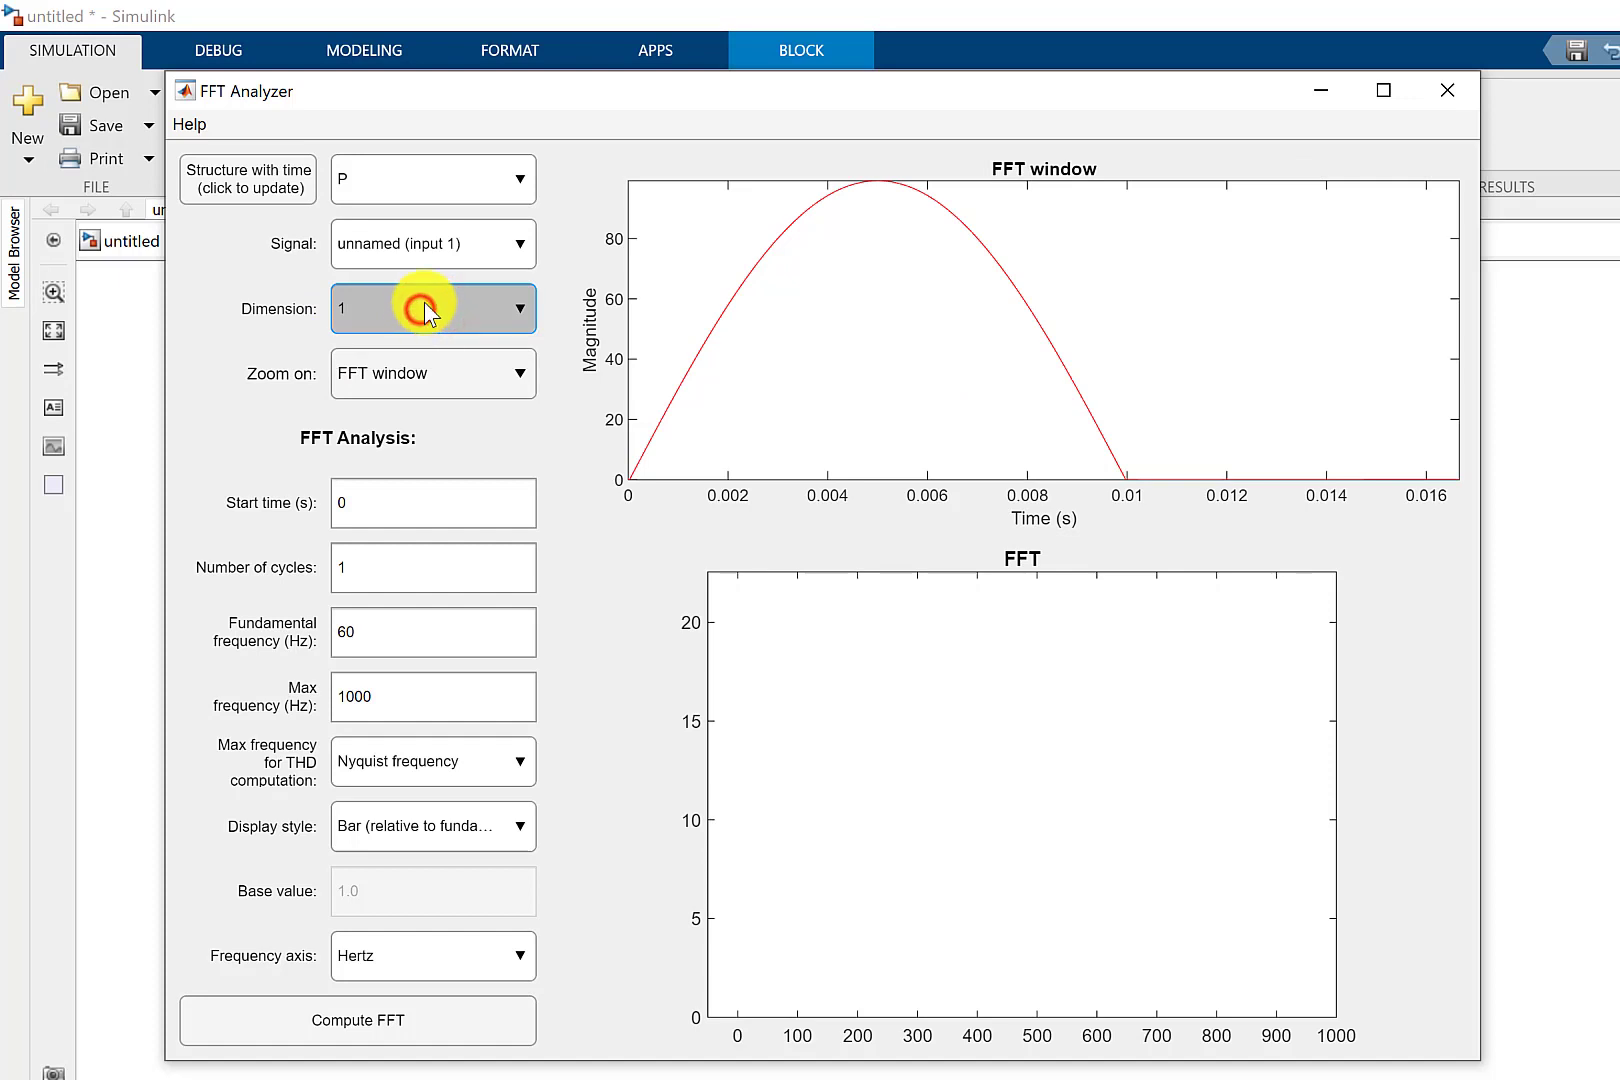
left_click(440, 228)
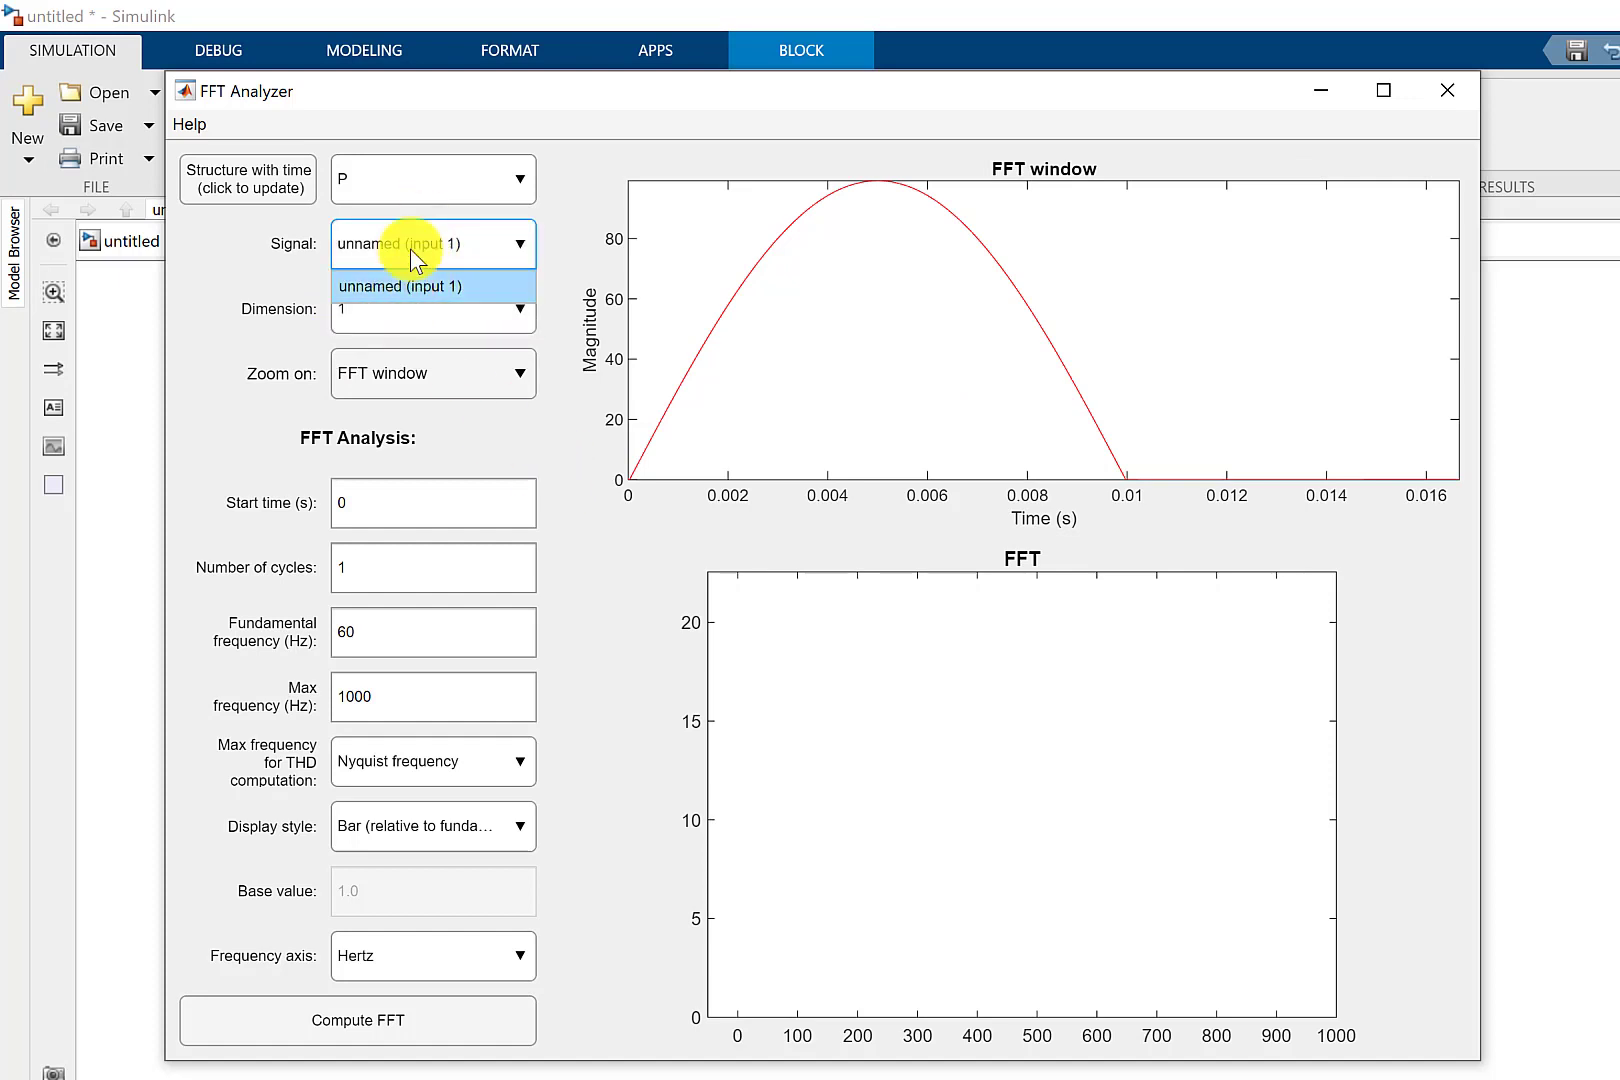
left_click(220, 227)
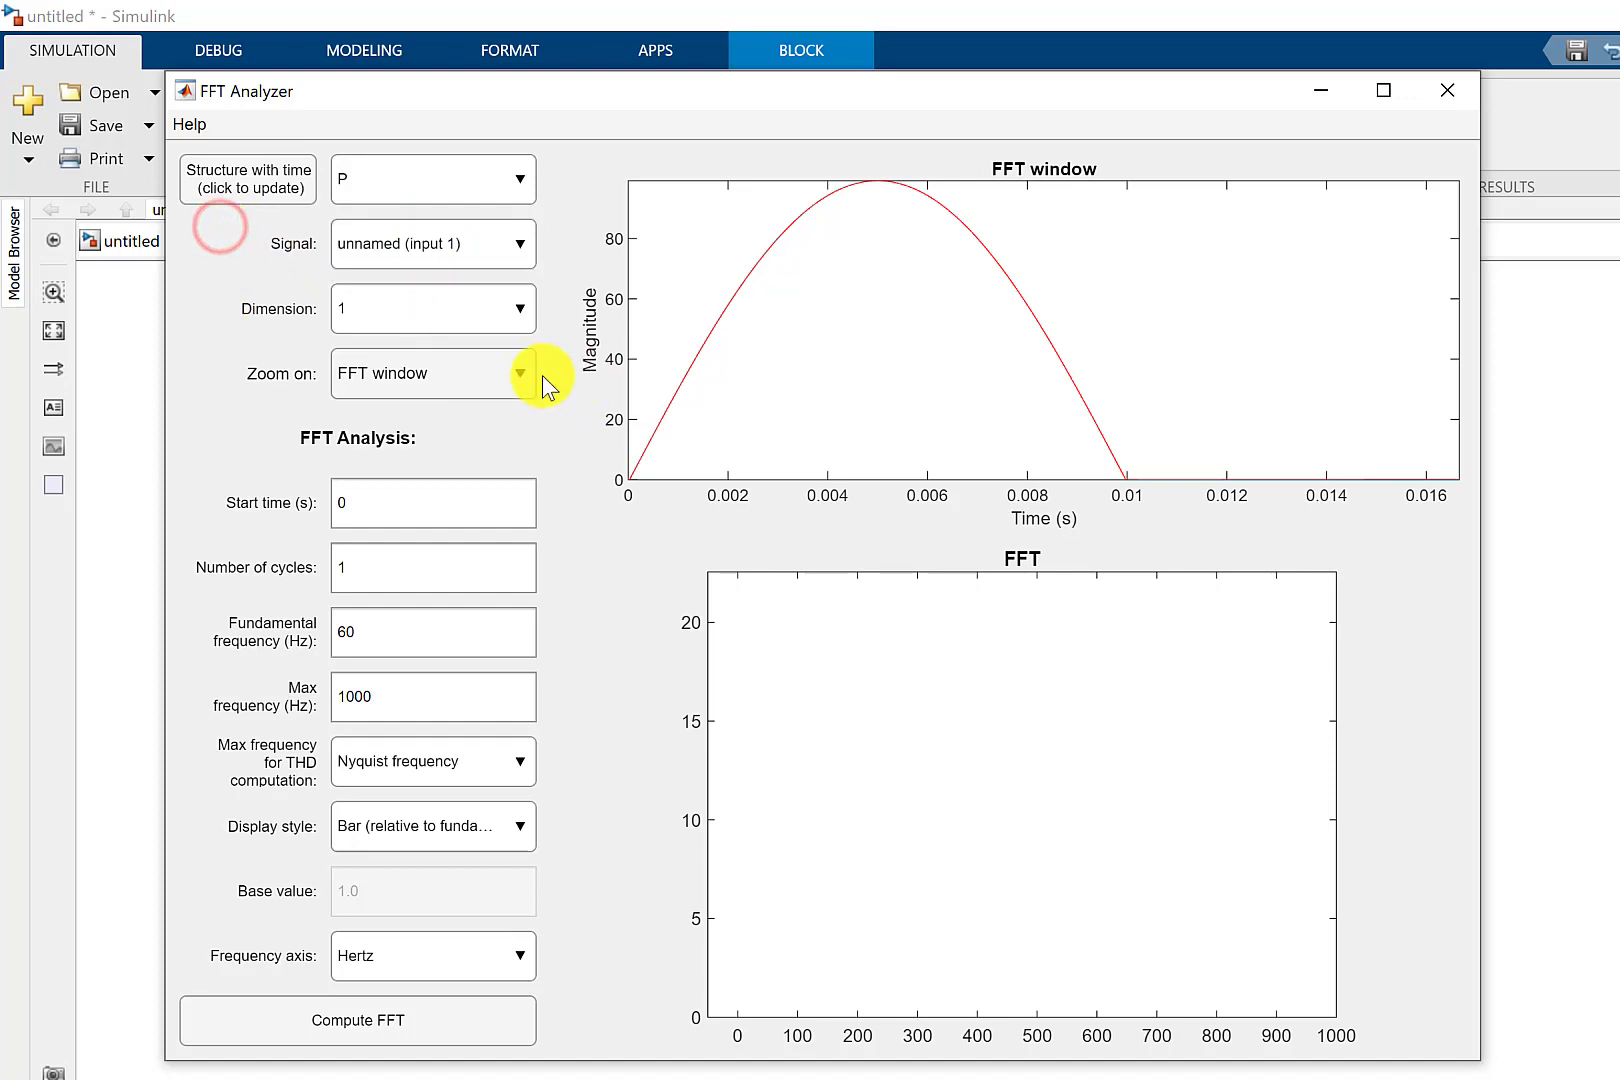
Set the number of cycles for the FFT analysis to 2, leaving the start time at 0 s.
left_click(370, 503)
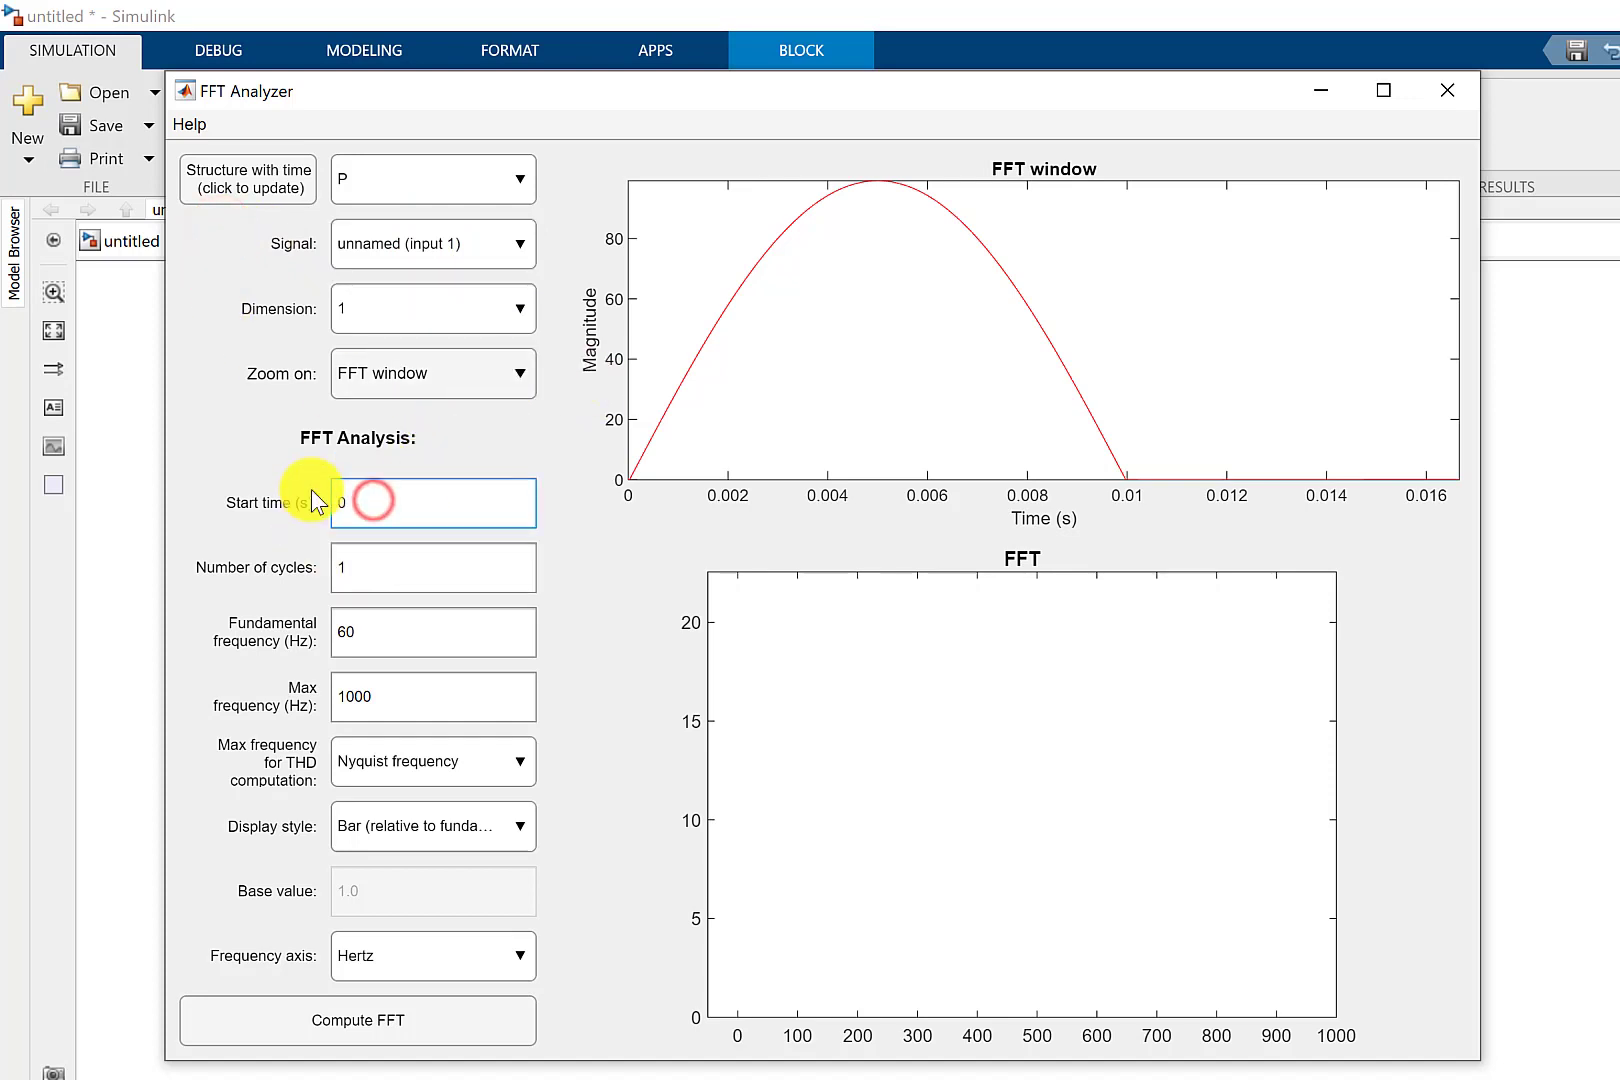
left_click(370, 567)
key("BackSpace")
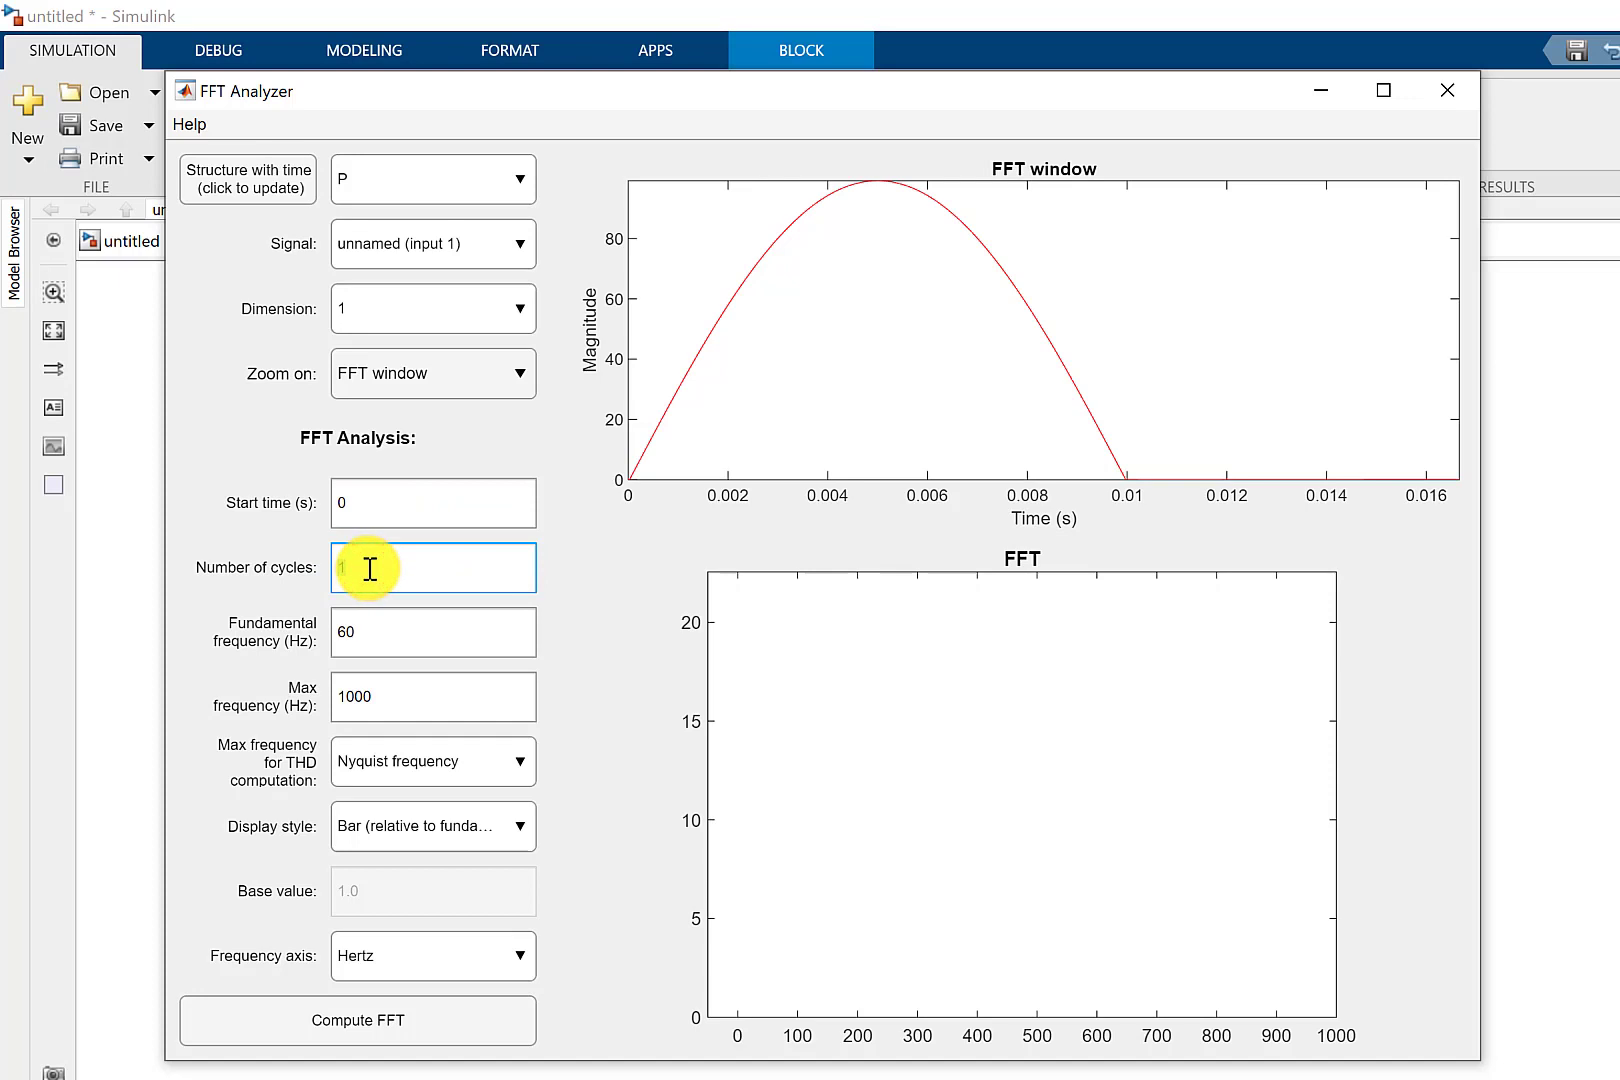
type("2")
left_click(422, 507)
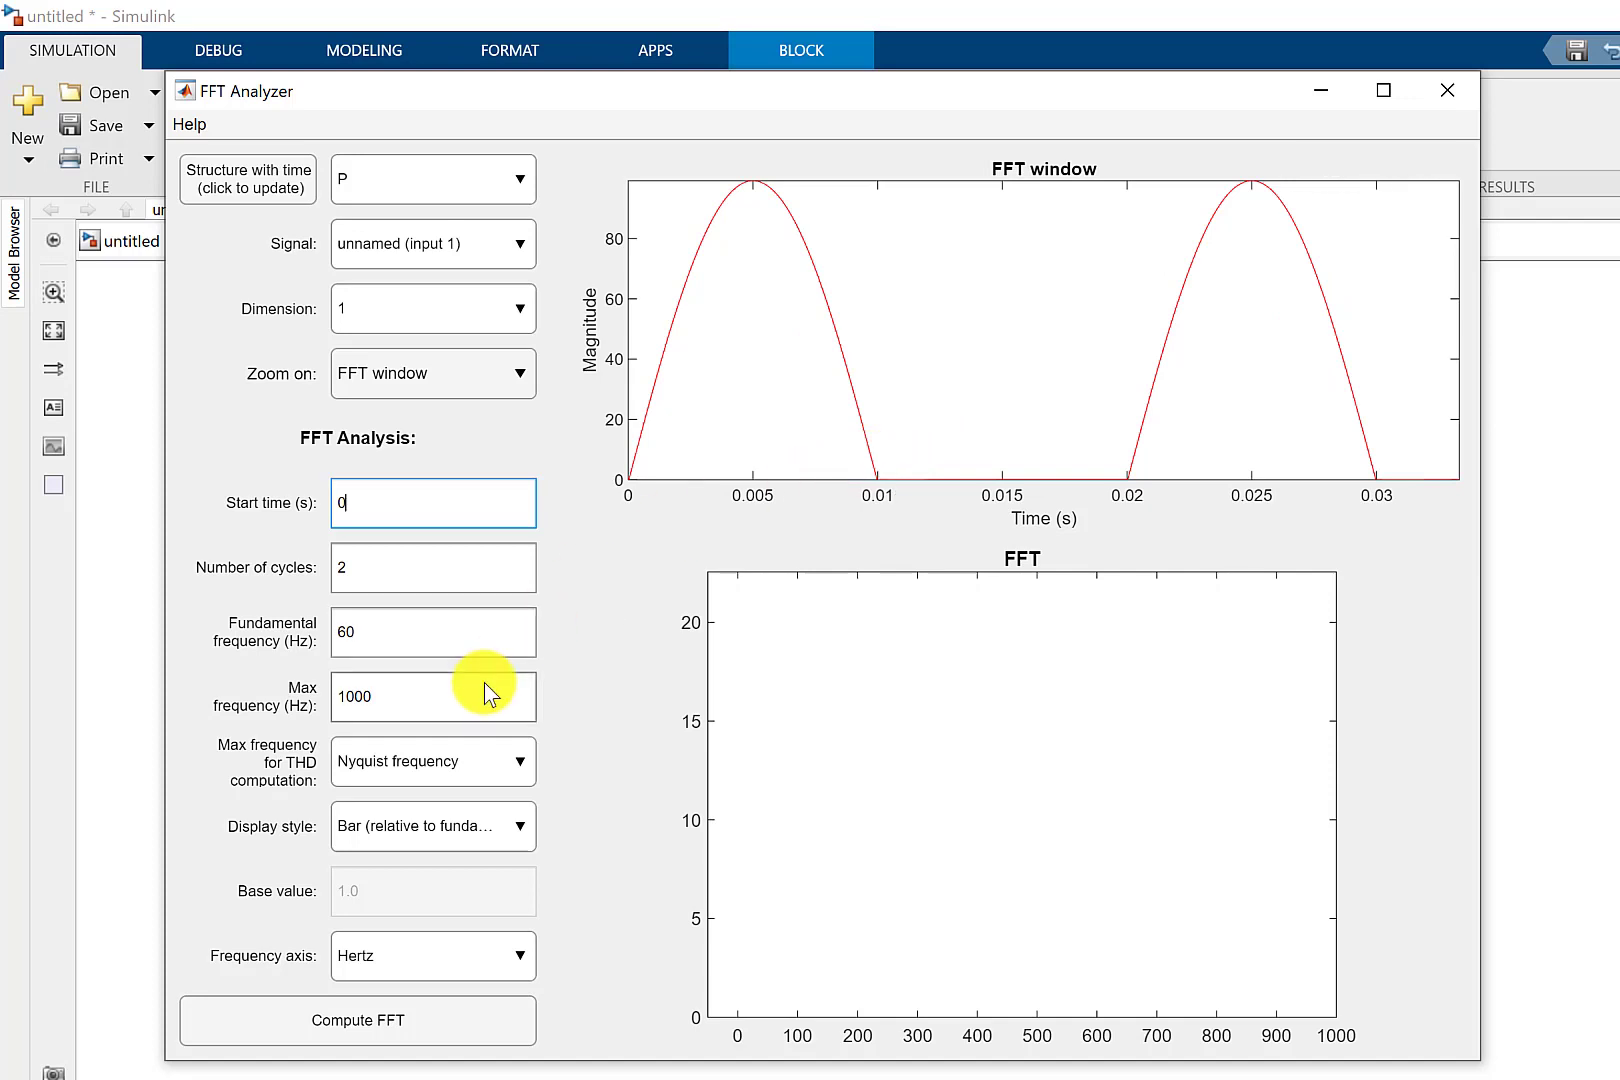
Set the fundamental frequency of the FFT analysis to 50 Hz.
double_click(394, 638)
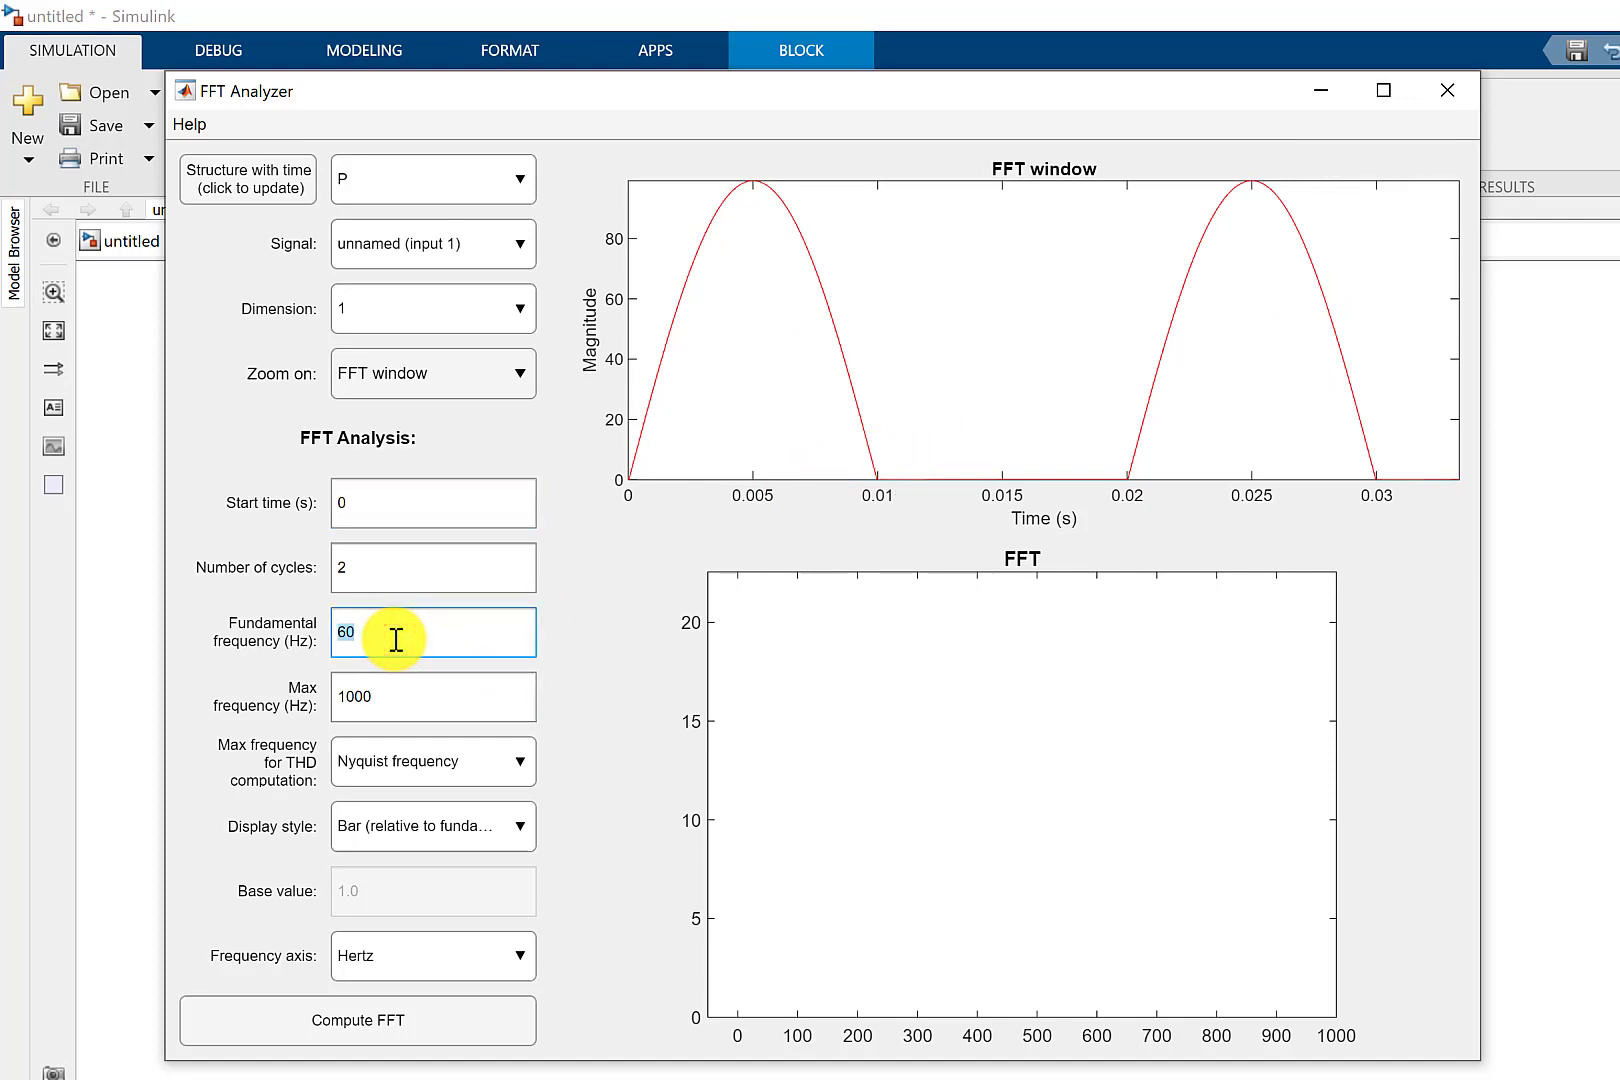
type("50")
left_click(413, 580)
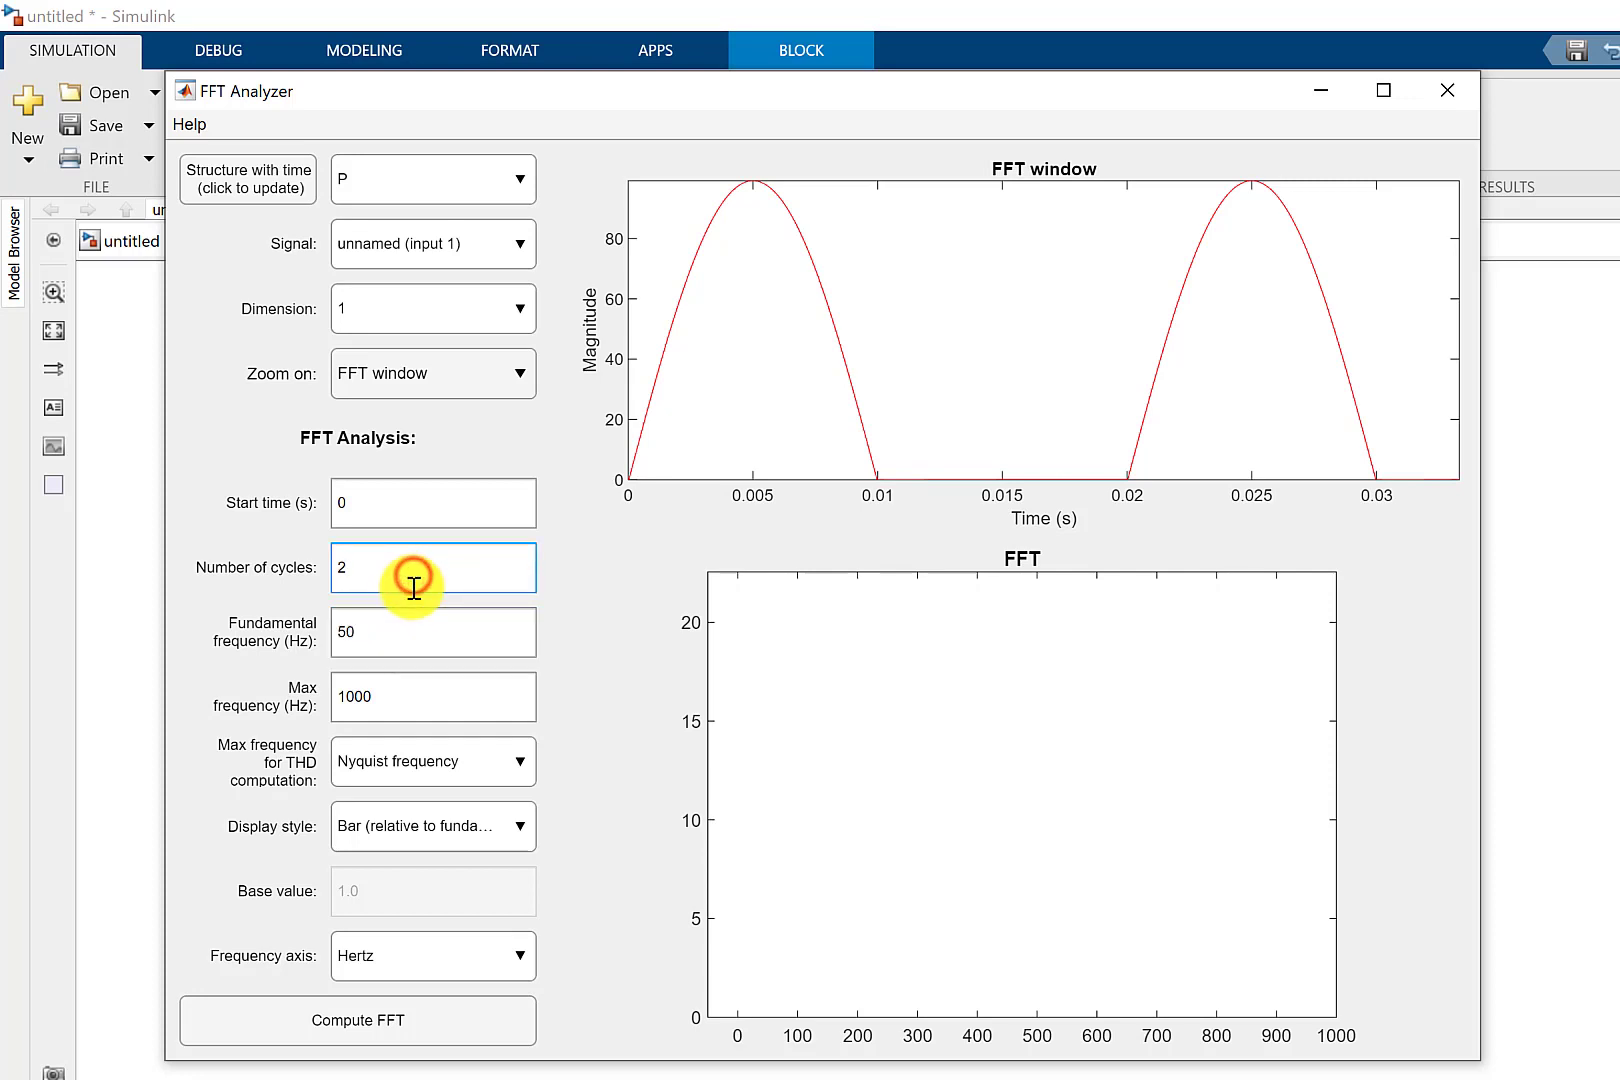
Try a maximum frequency of 2000 Hz and set it back to 1000 Hz.
left_click(403, 688)
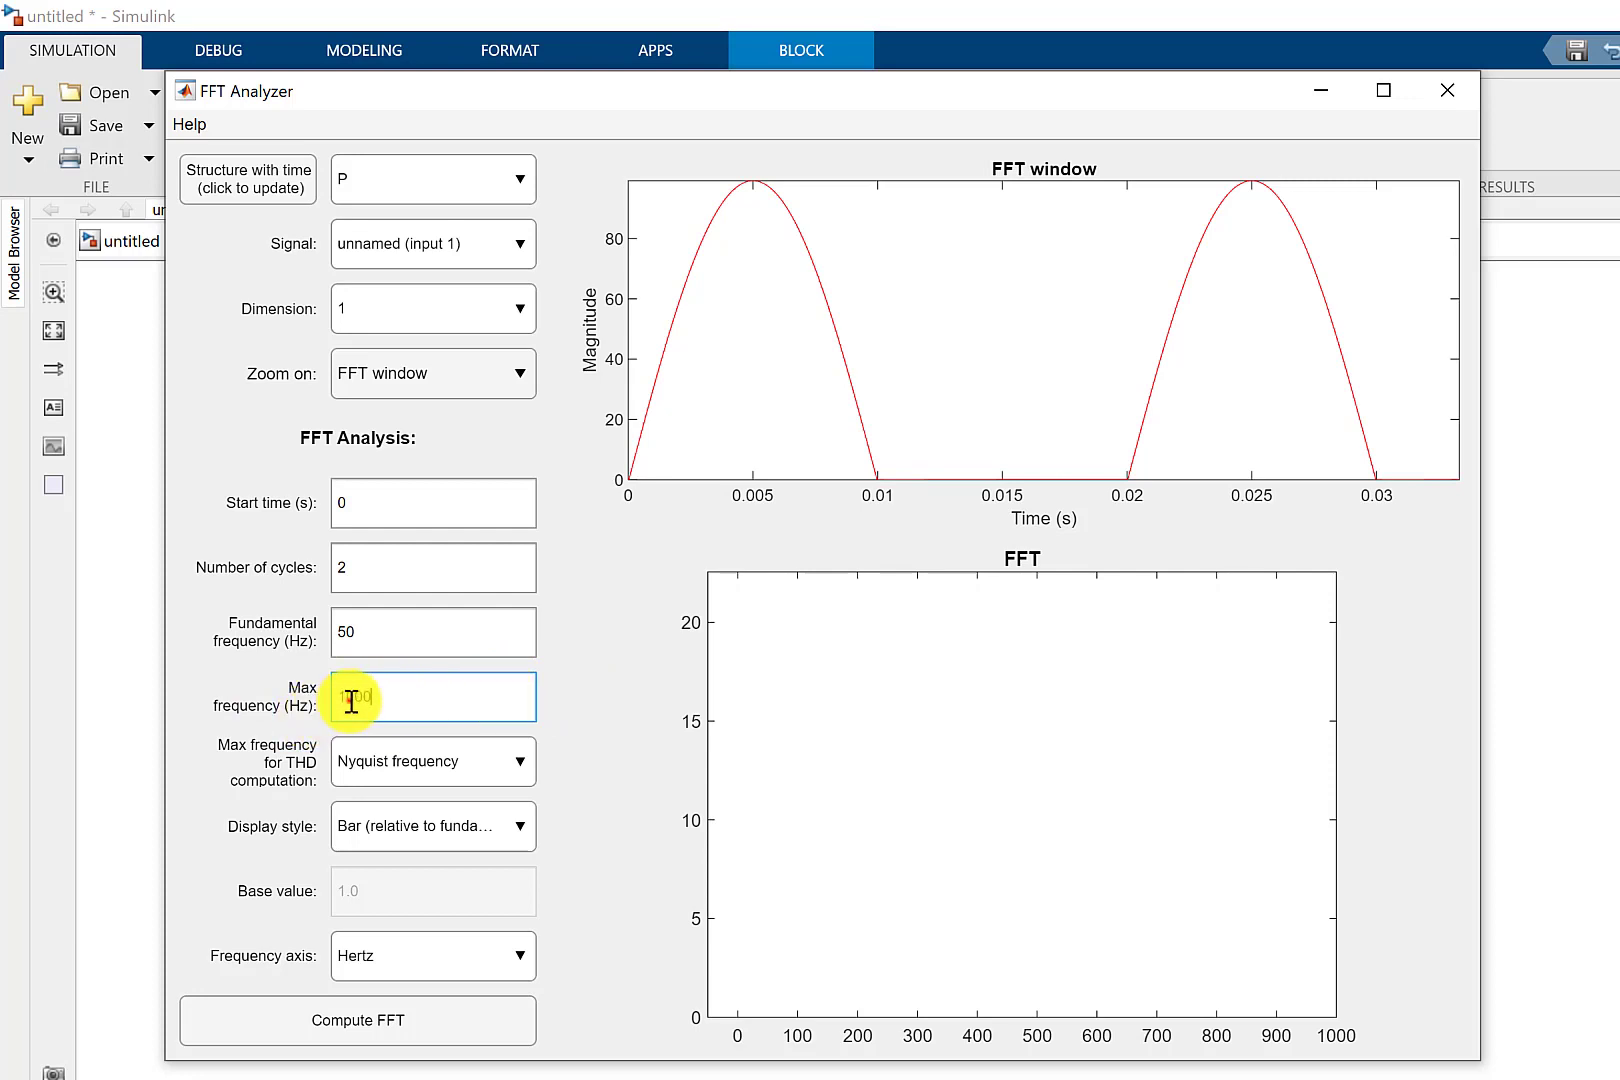
left_click_drag(351, 702, 340, 702)
type("2")
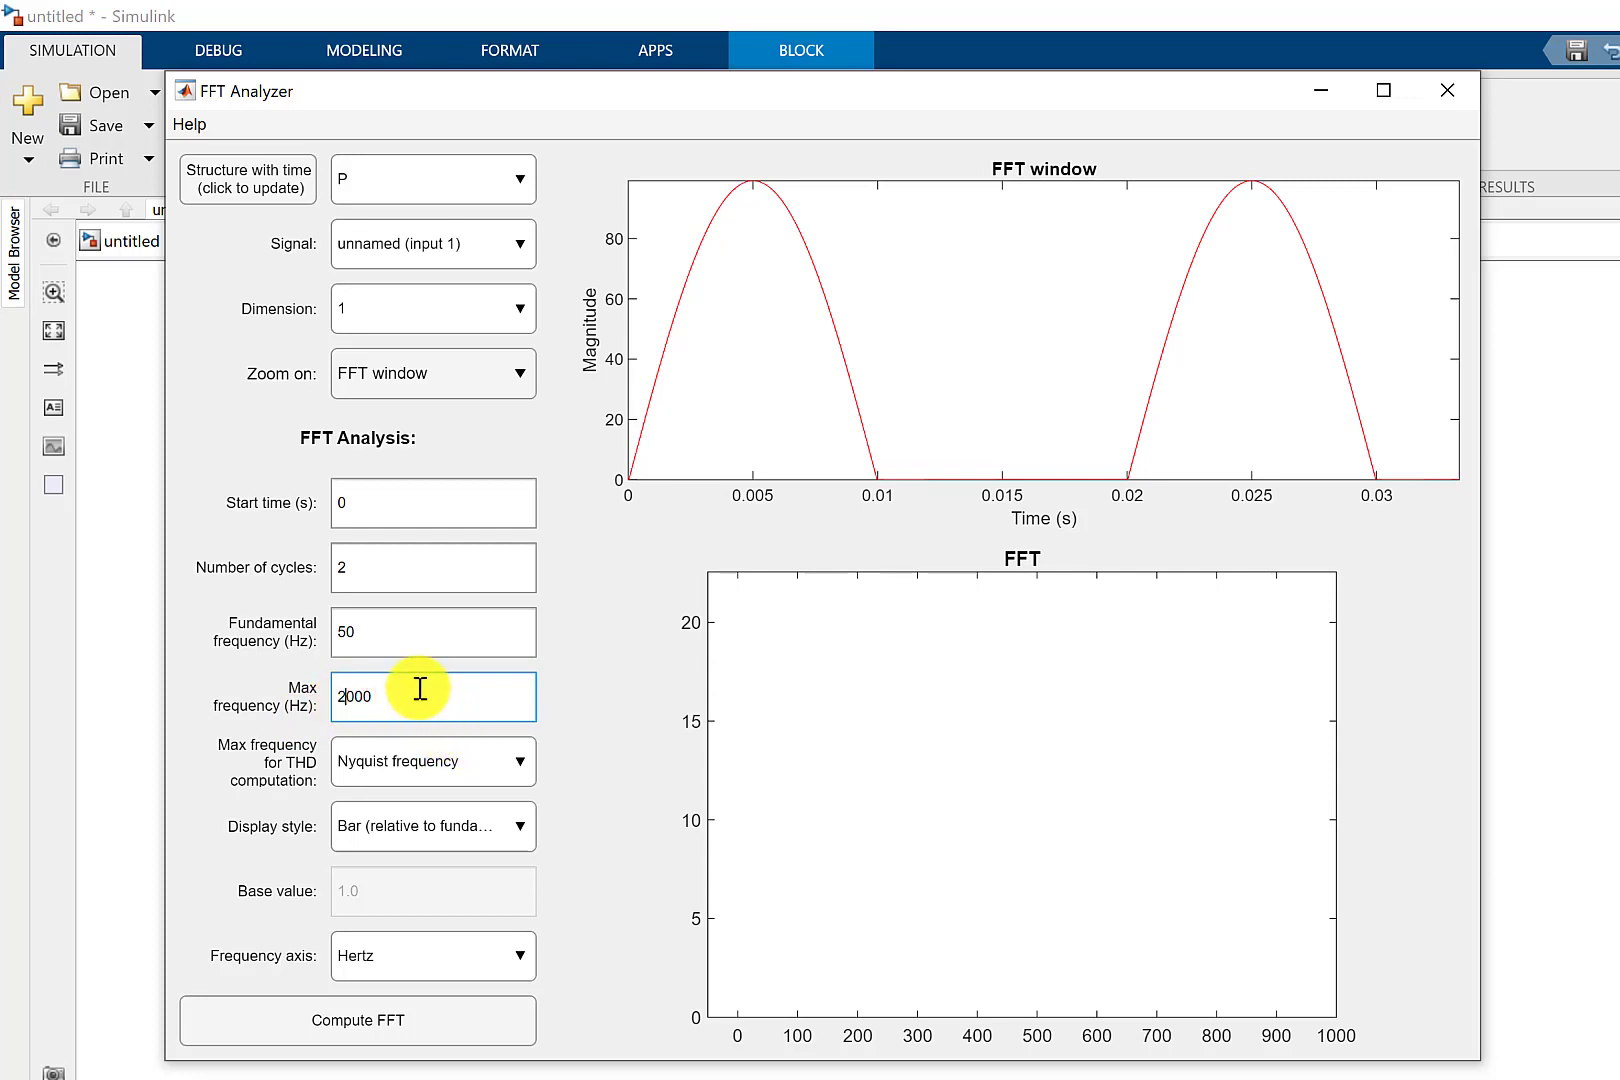
left_click(420, 689)
key("Return")
left_click(347, 692)
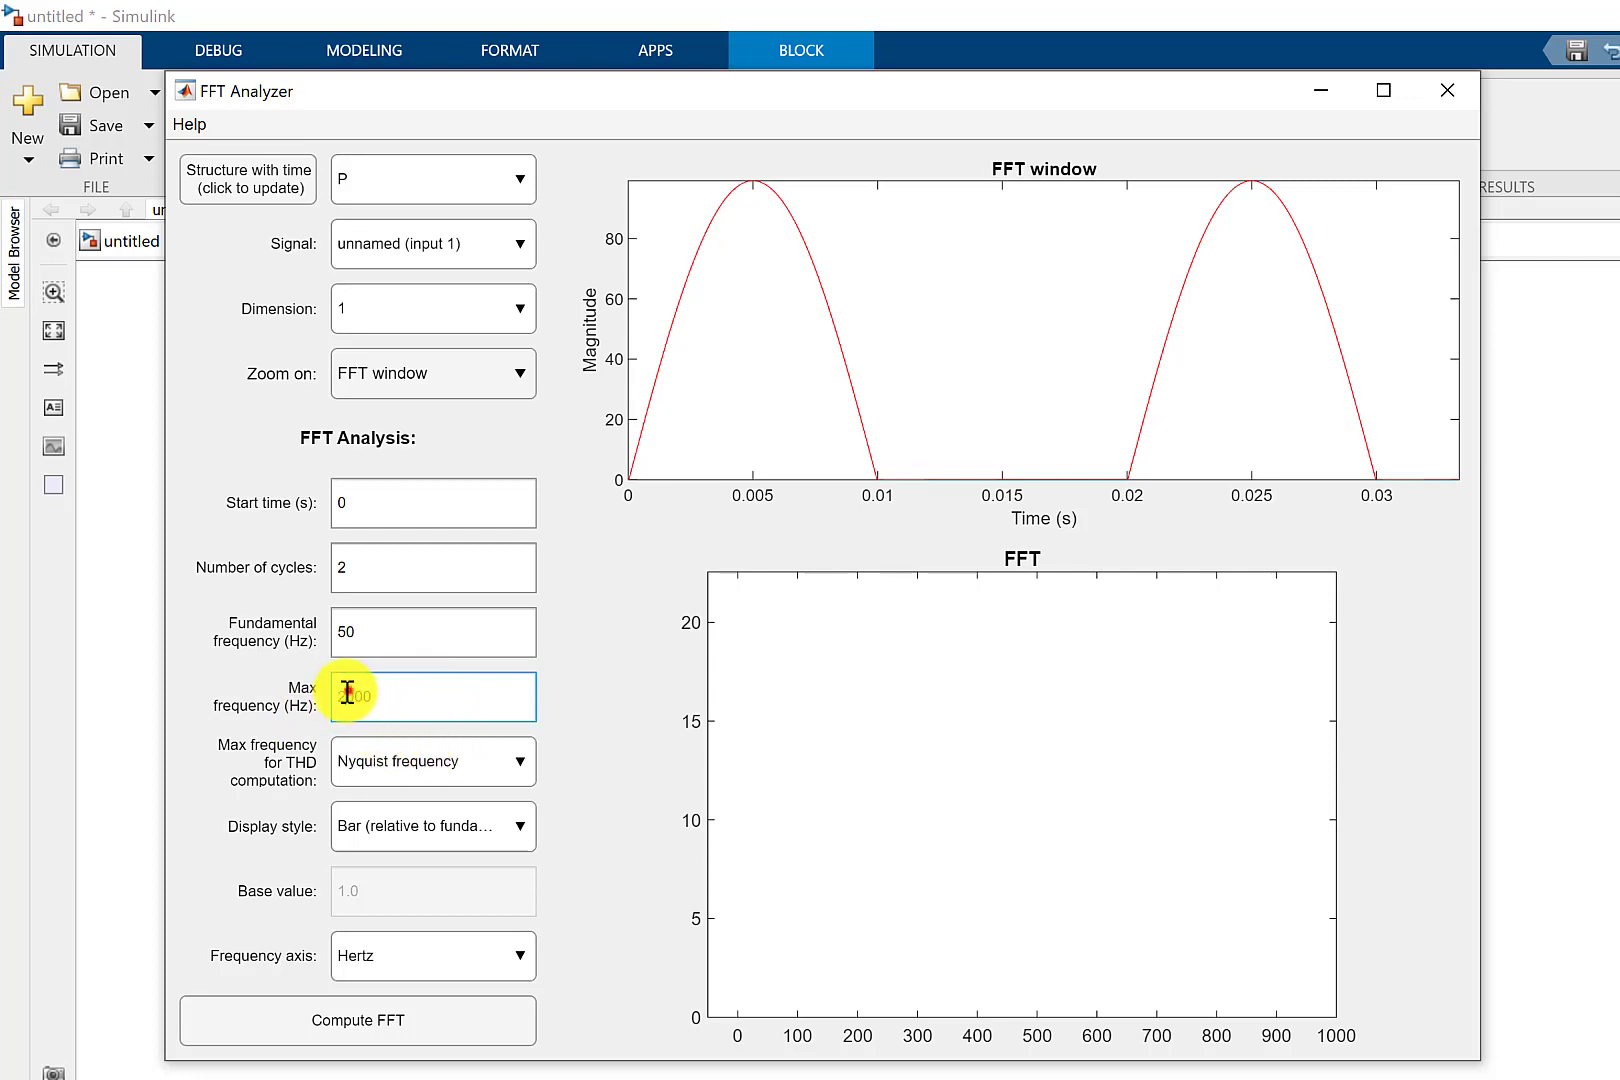
left_click_drag(347, 692, 337, 694)
type("1")
Compute the FFT as bars relative to the fundamental with the frequency axis in Hertz, and inspect the DC bar.
left_click(461, 830)
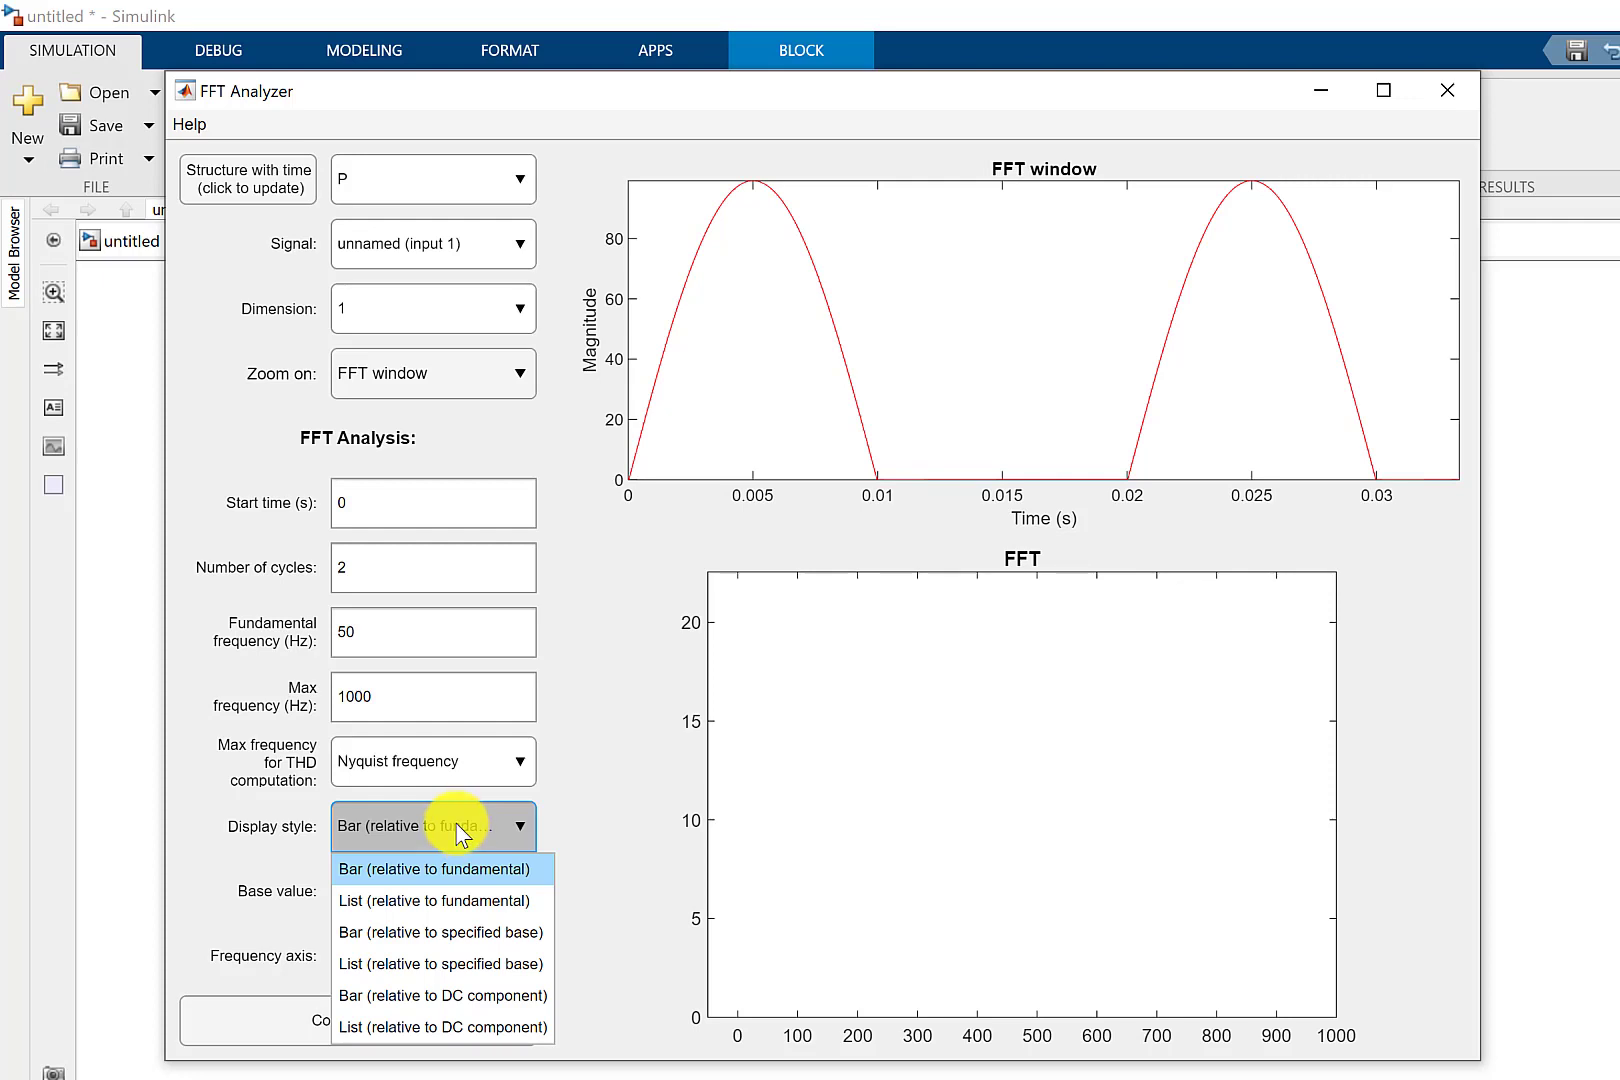
left_click(416, 869)
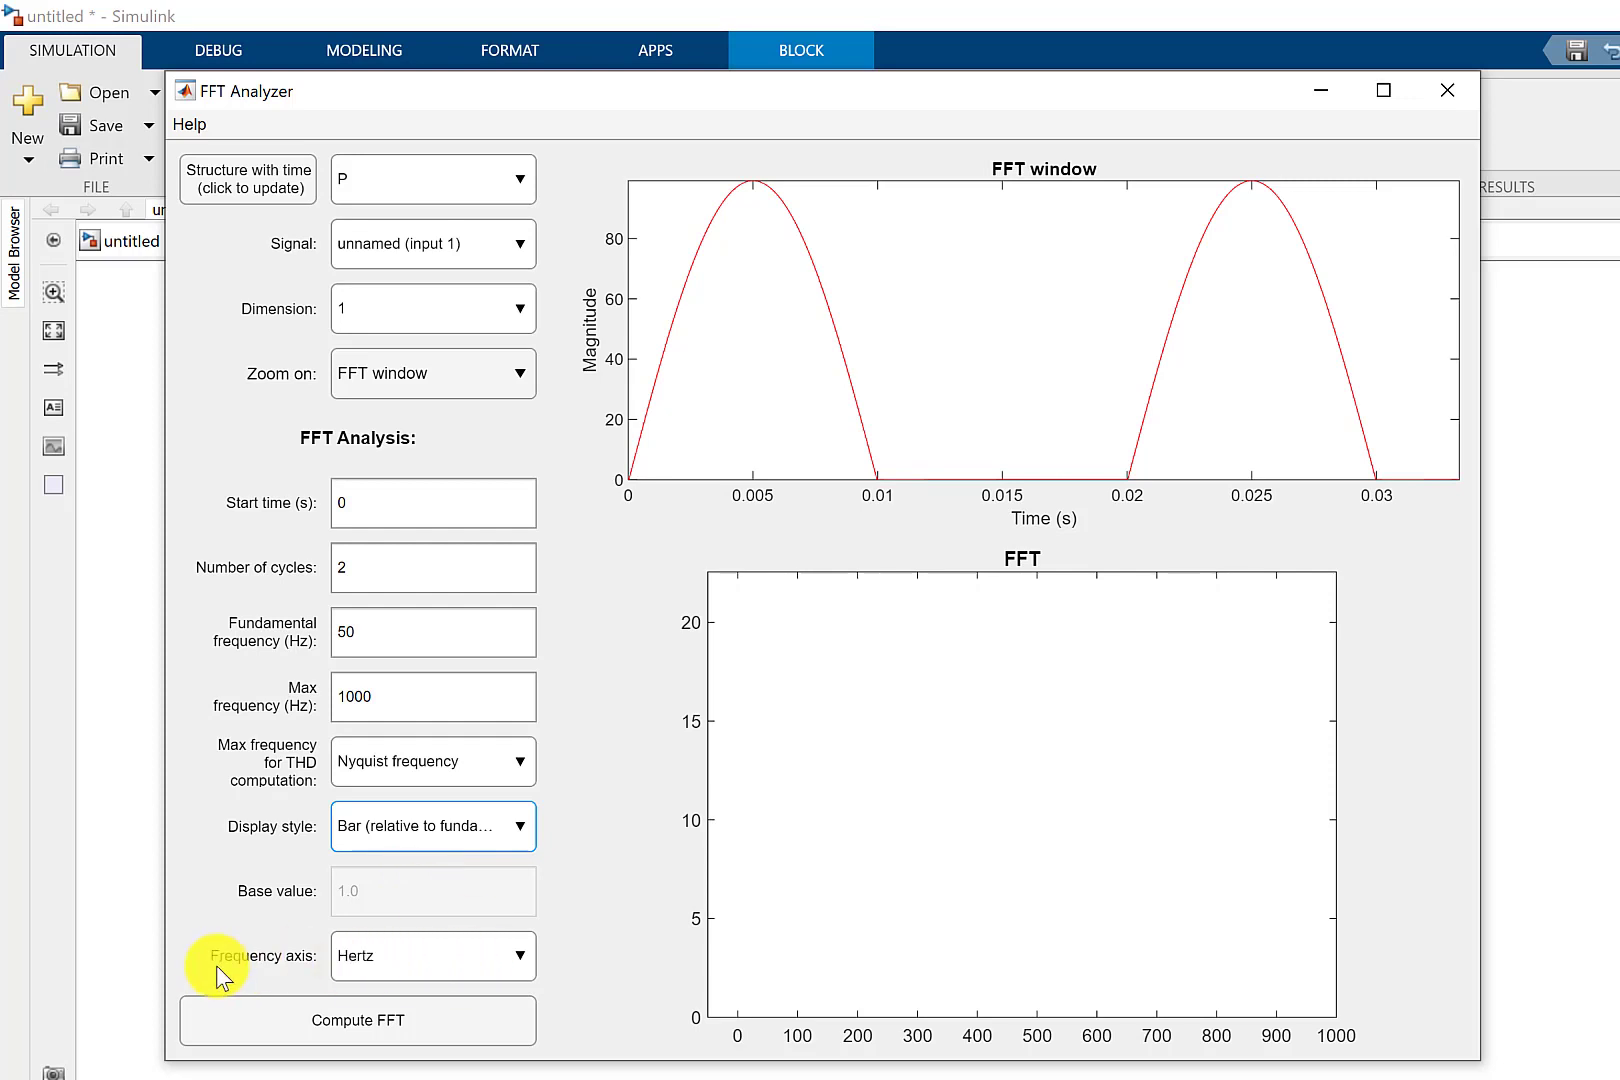
left_click(354, 961)
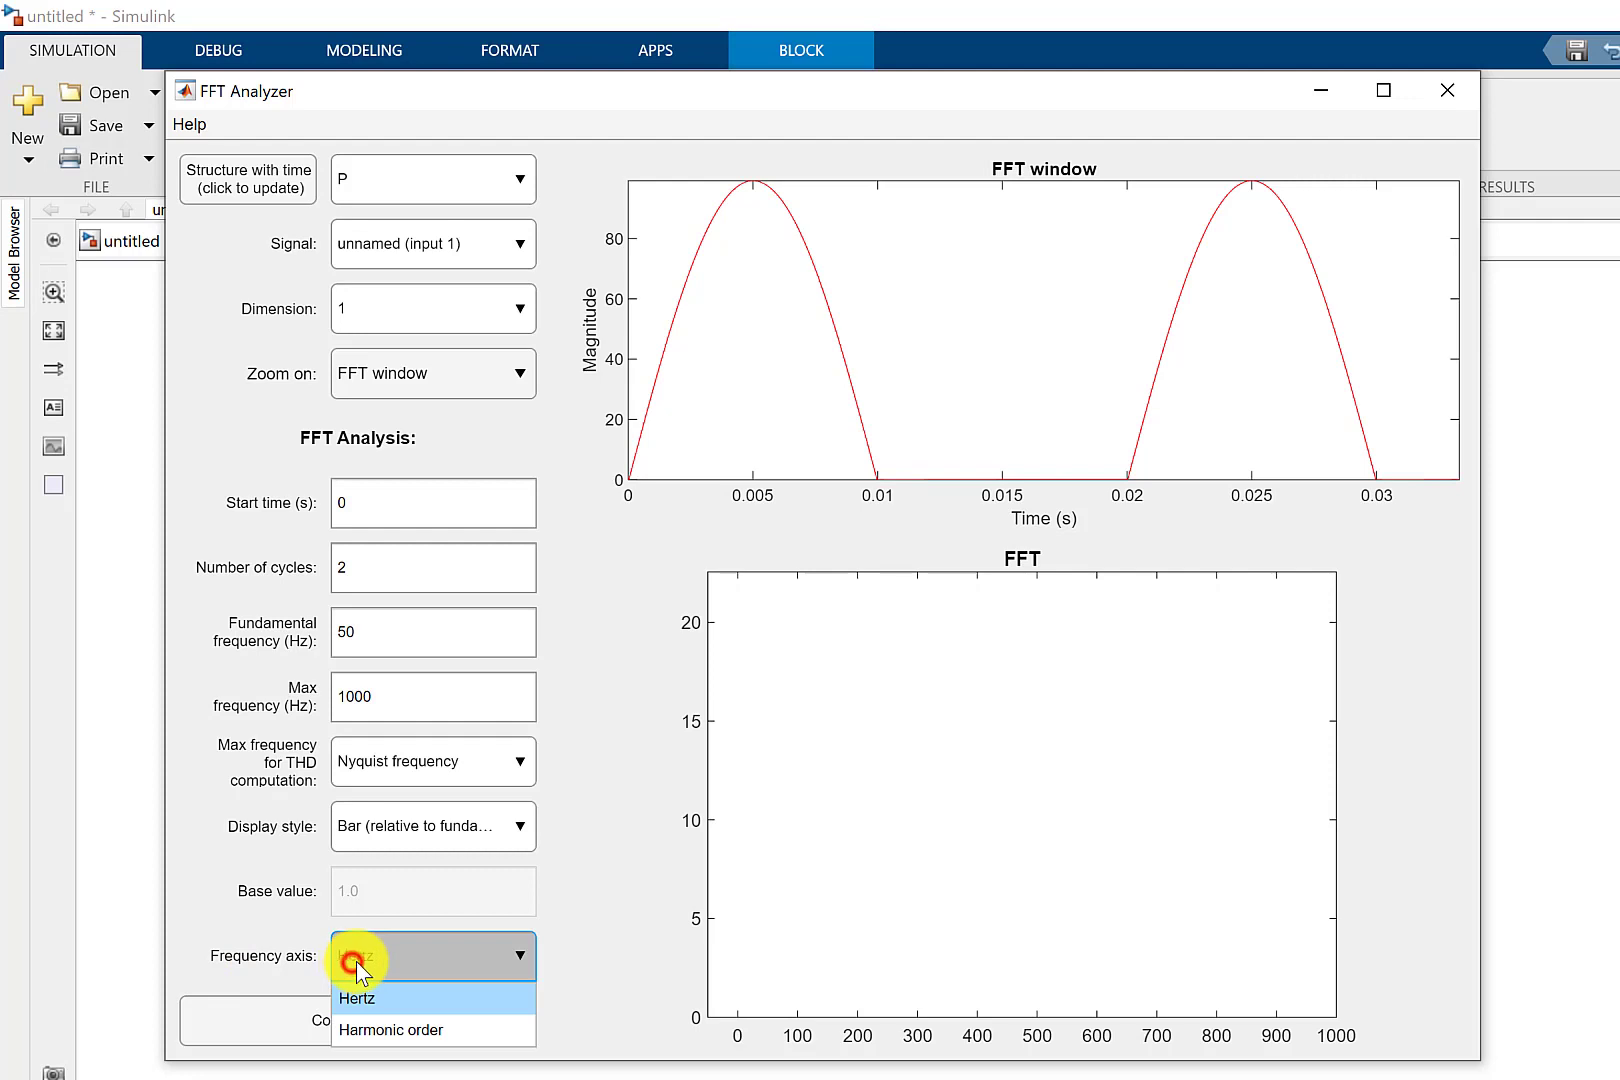
left_click(366, 1030)
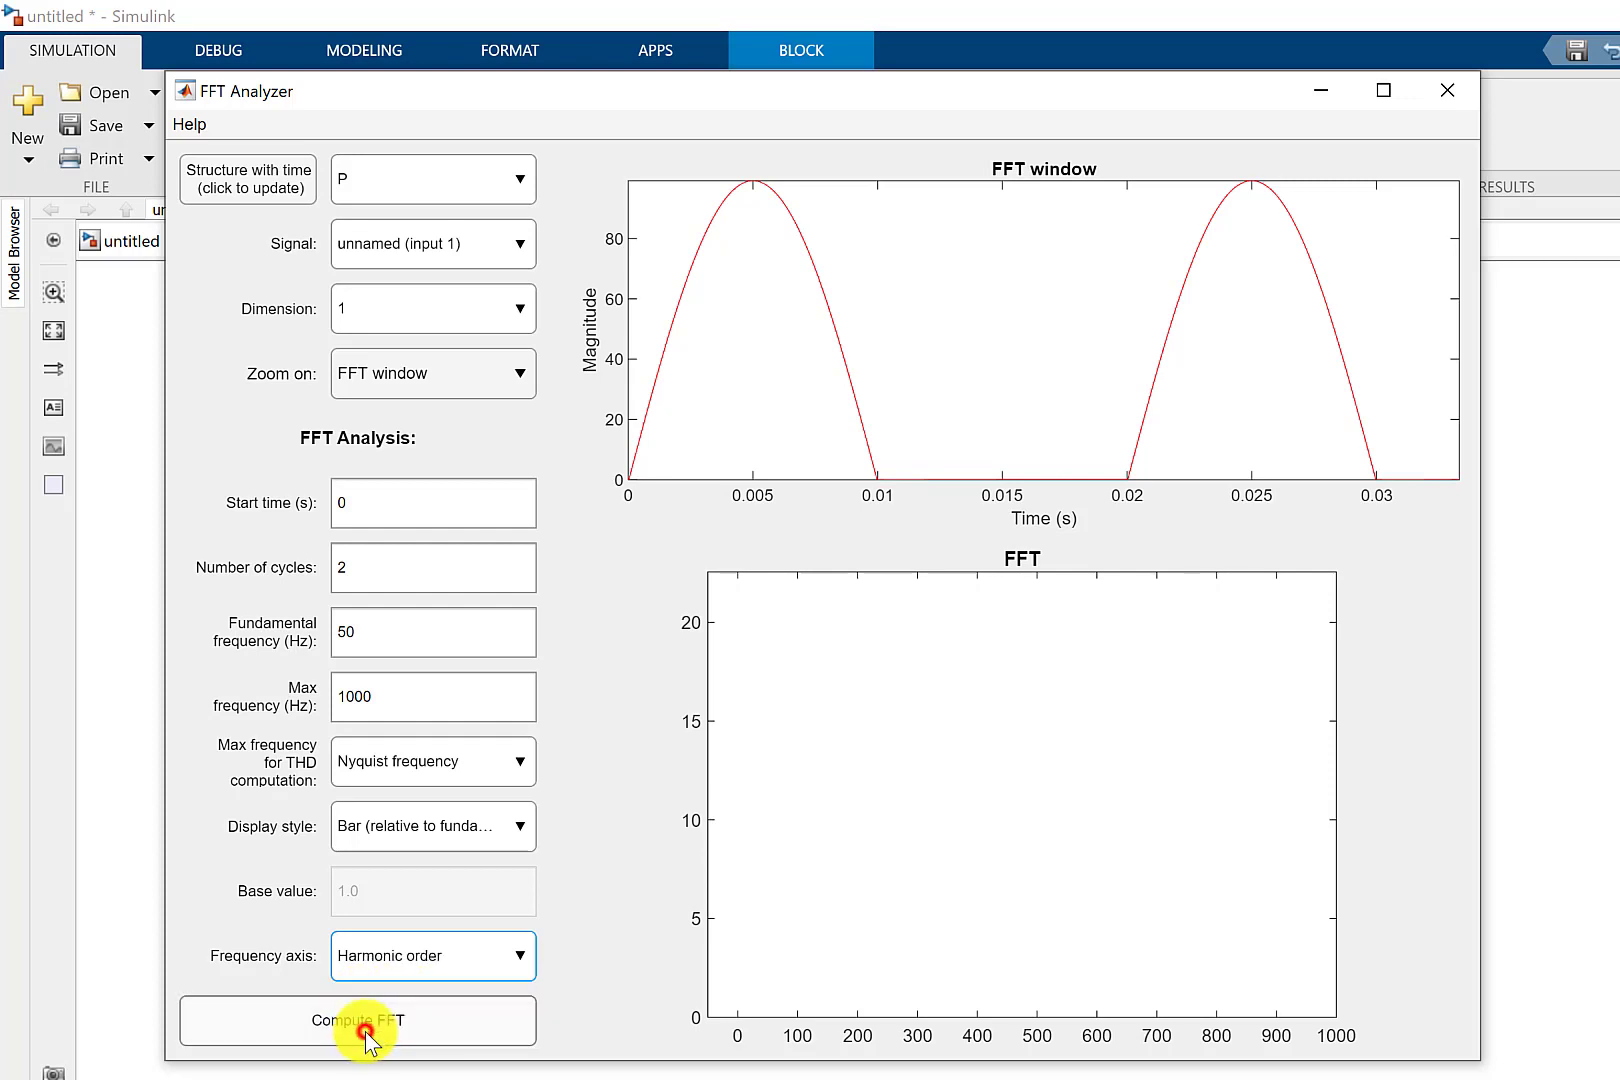
left_click(391, 965)
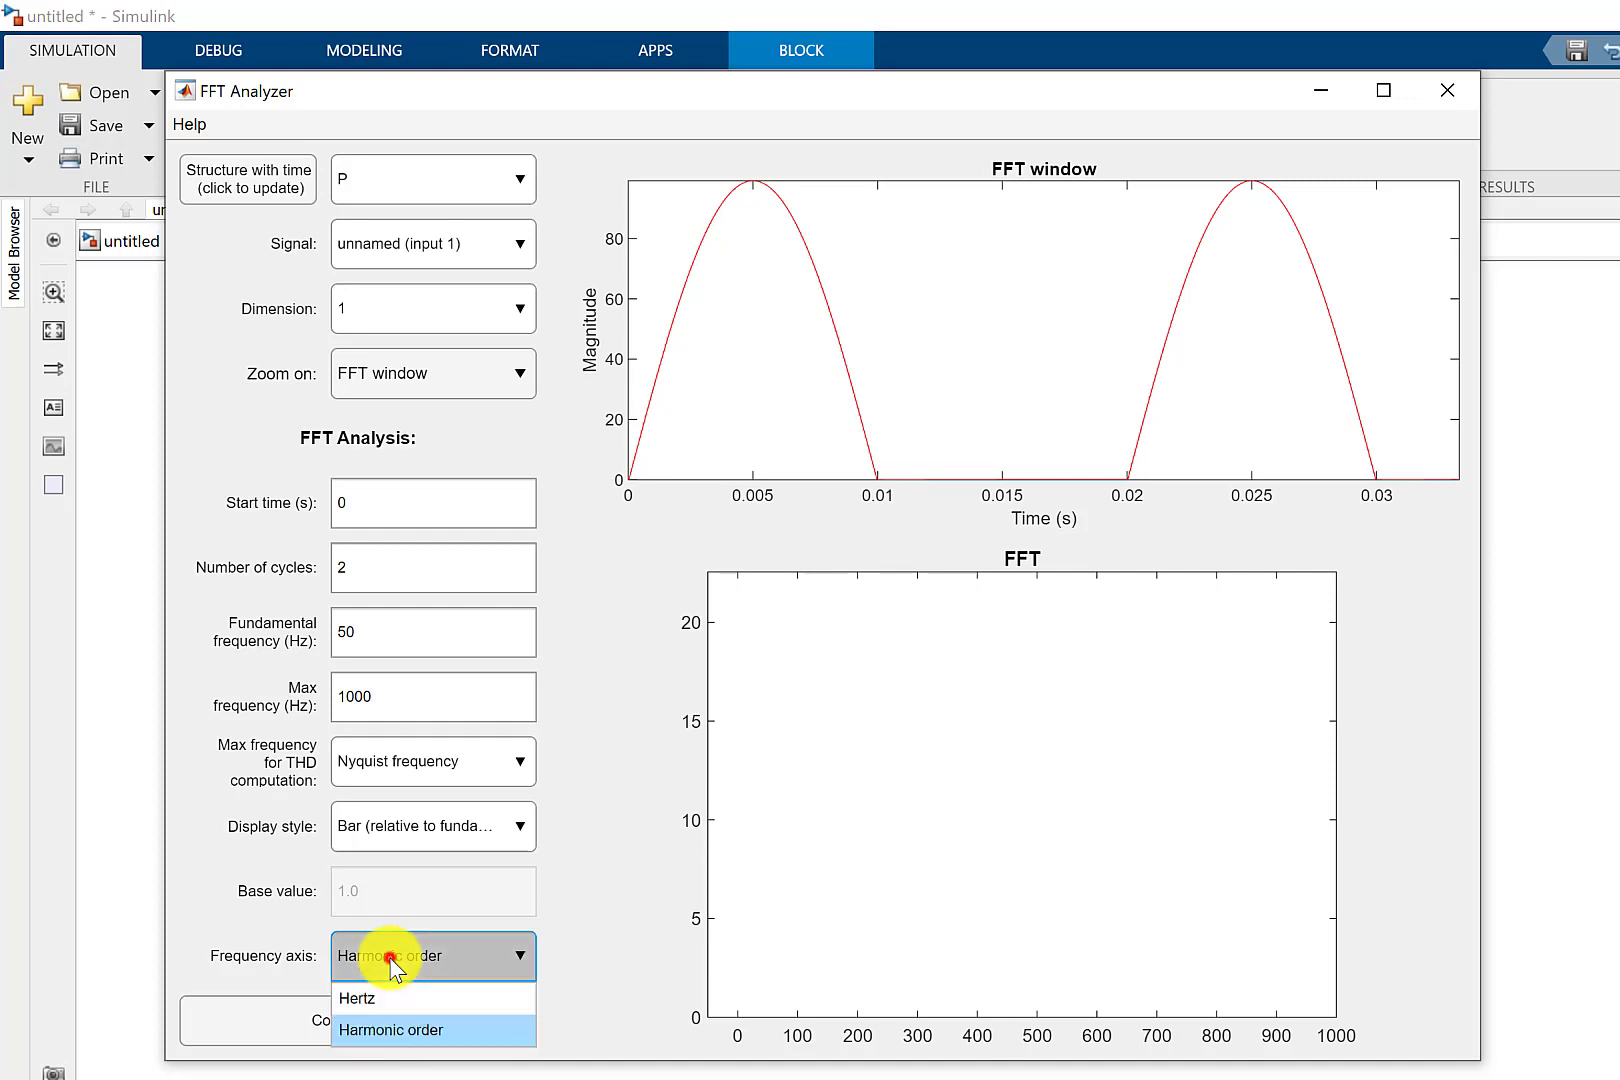
left_click(377, 990)
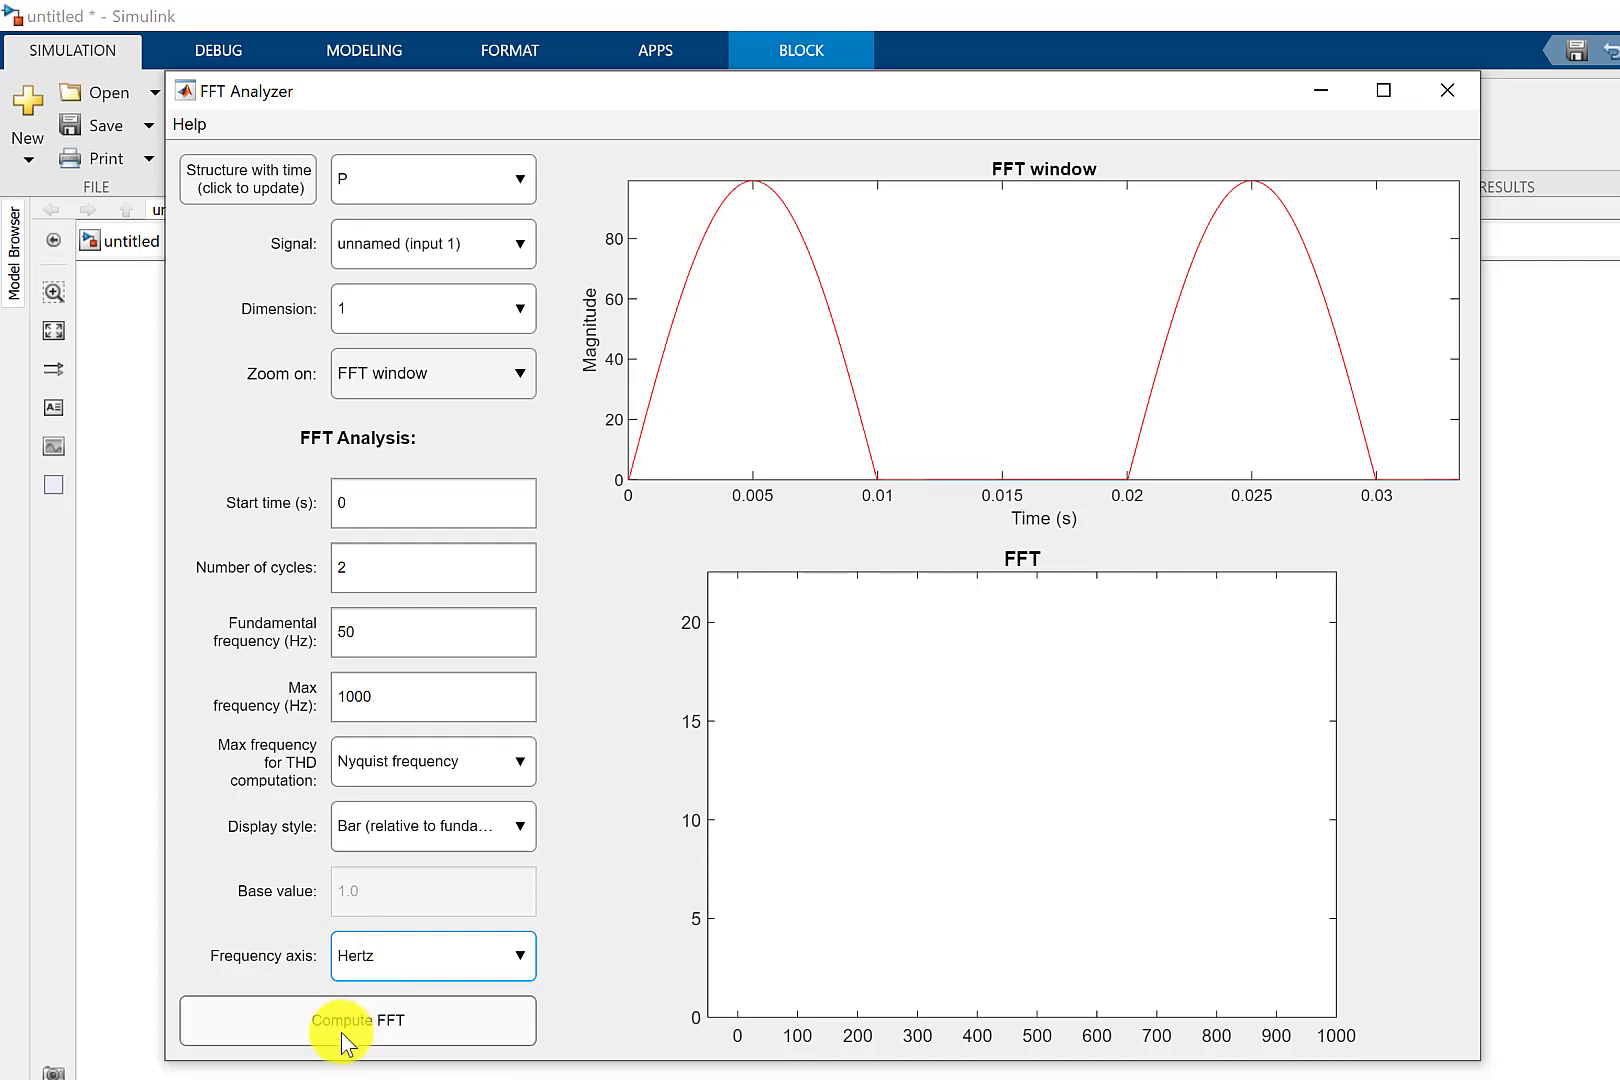
left_click(340, 1031)
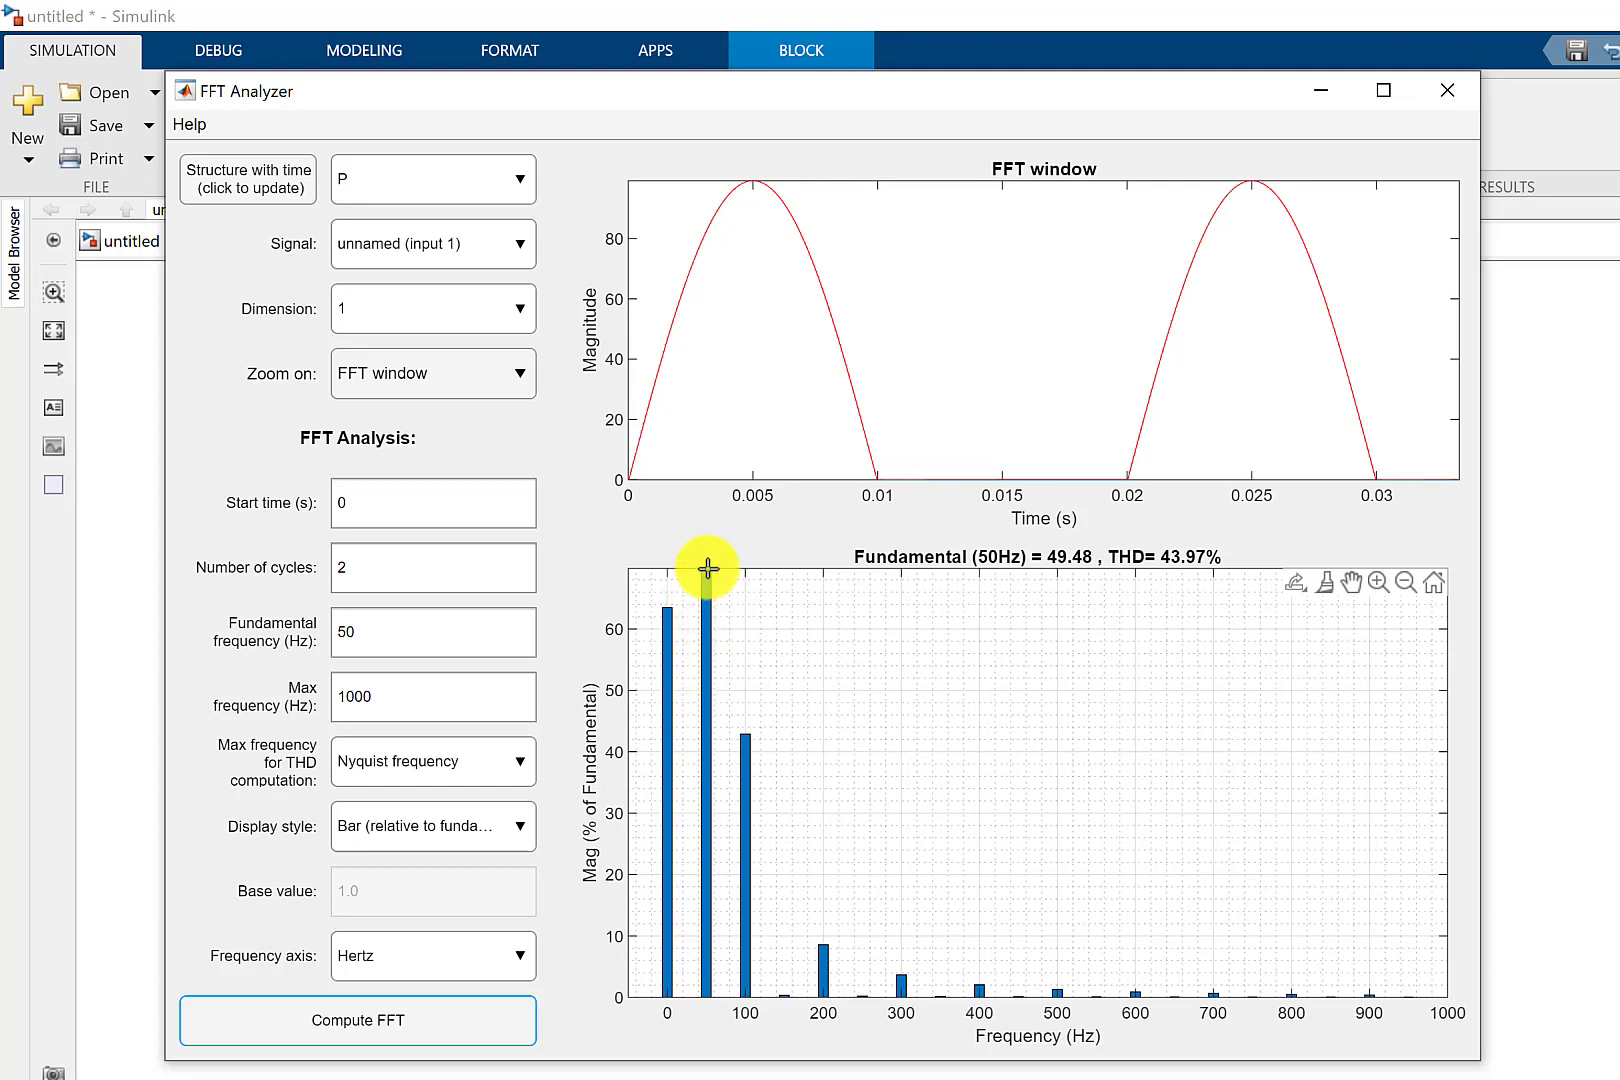
left_click(667, 609)
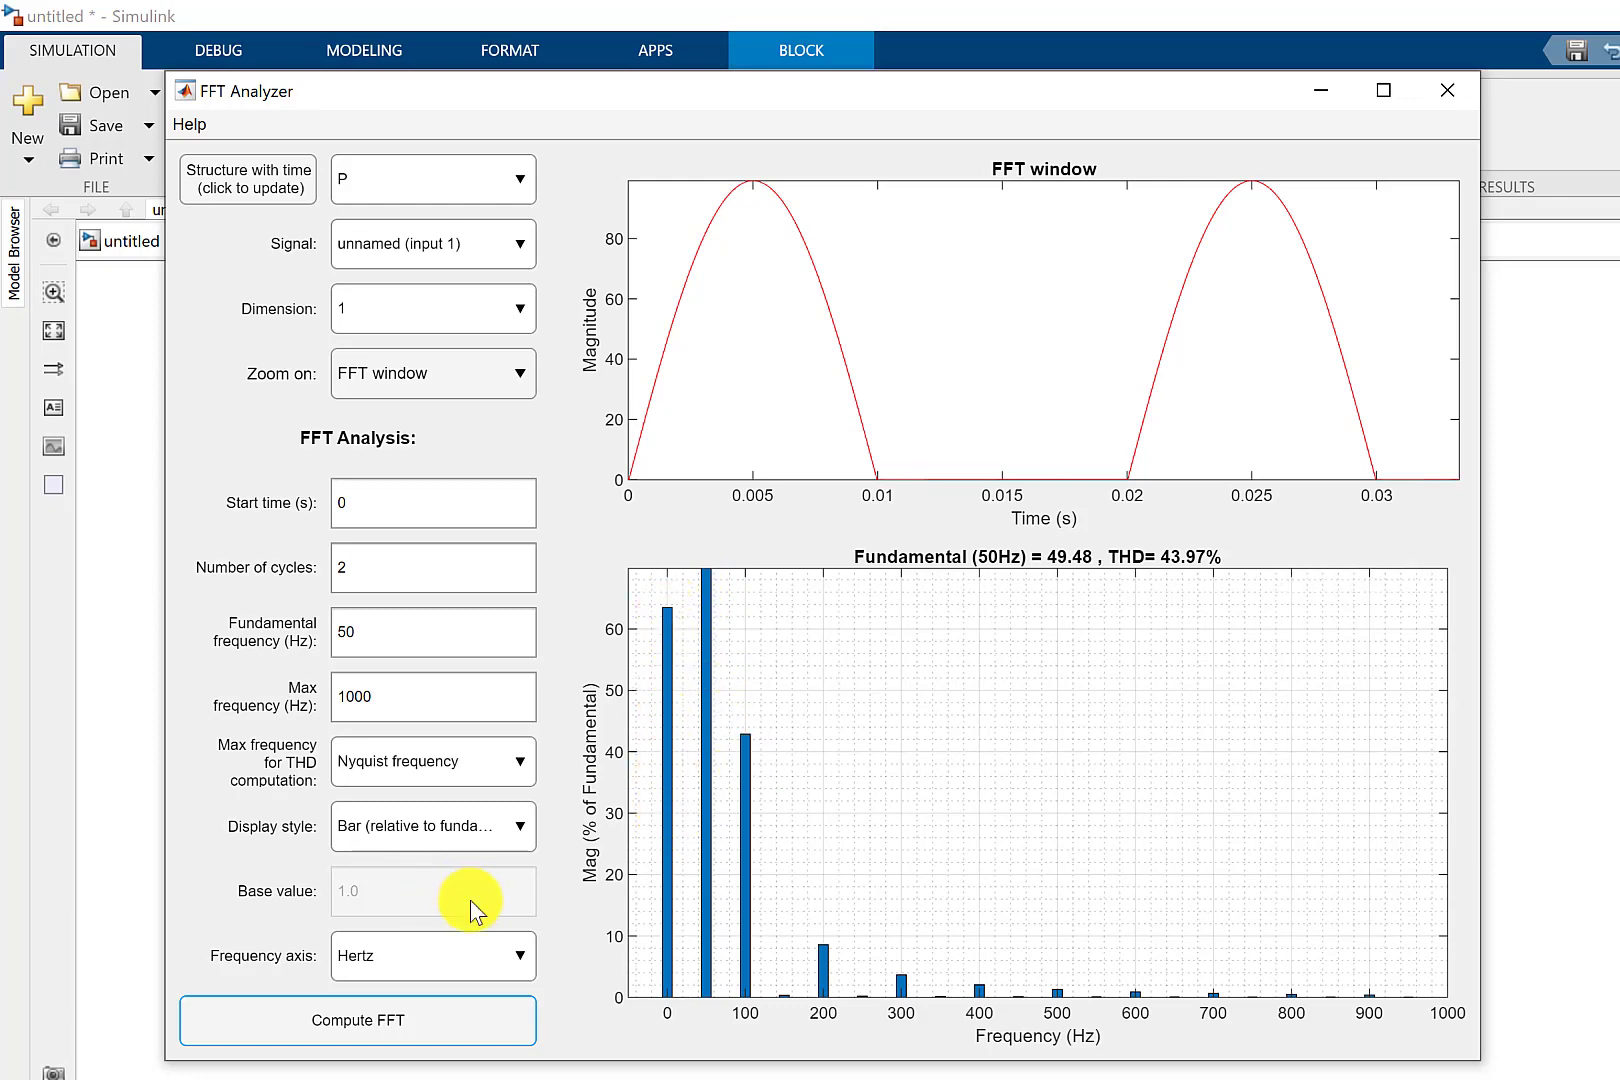
Change the display style to Bar (relative to DC component) and recompute the FFT.
left_click(412, 826)
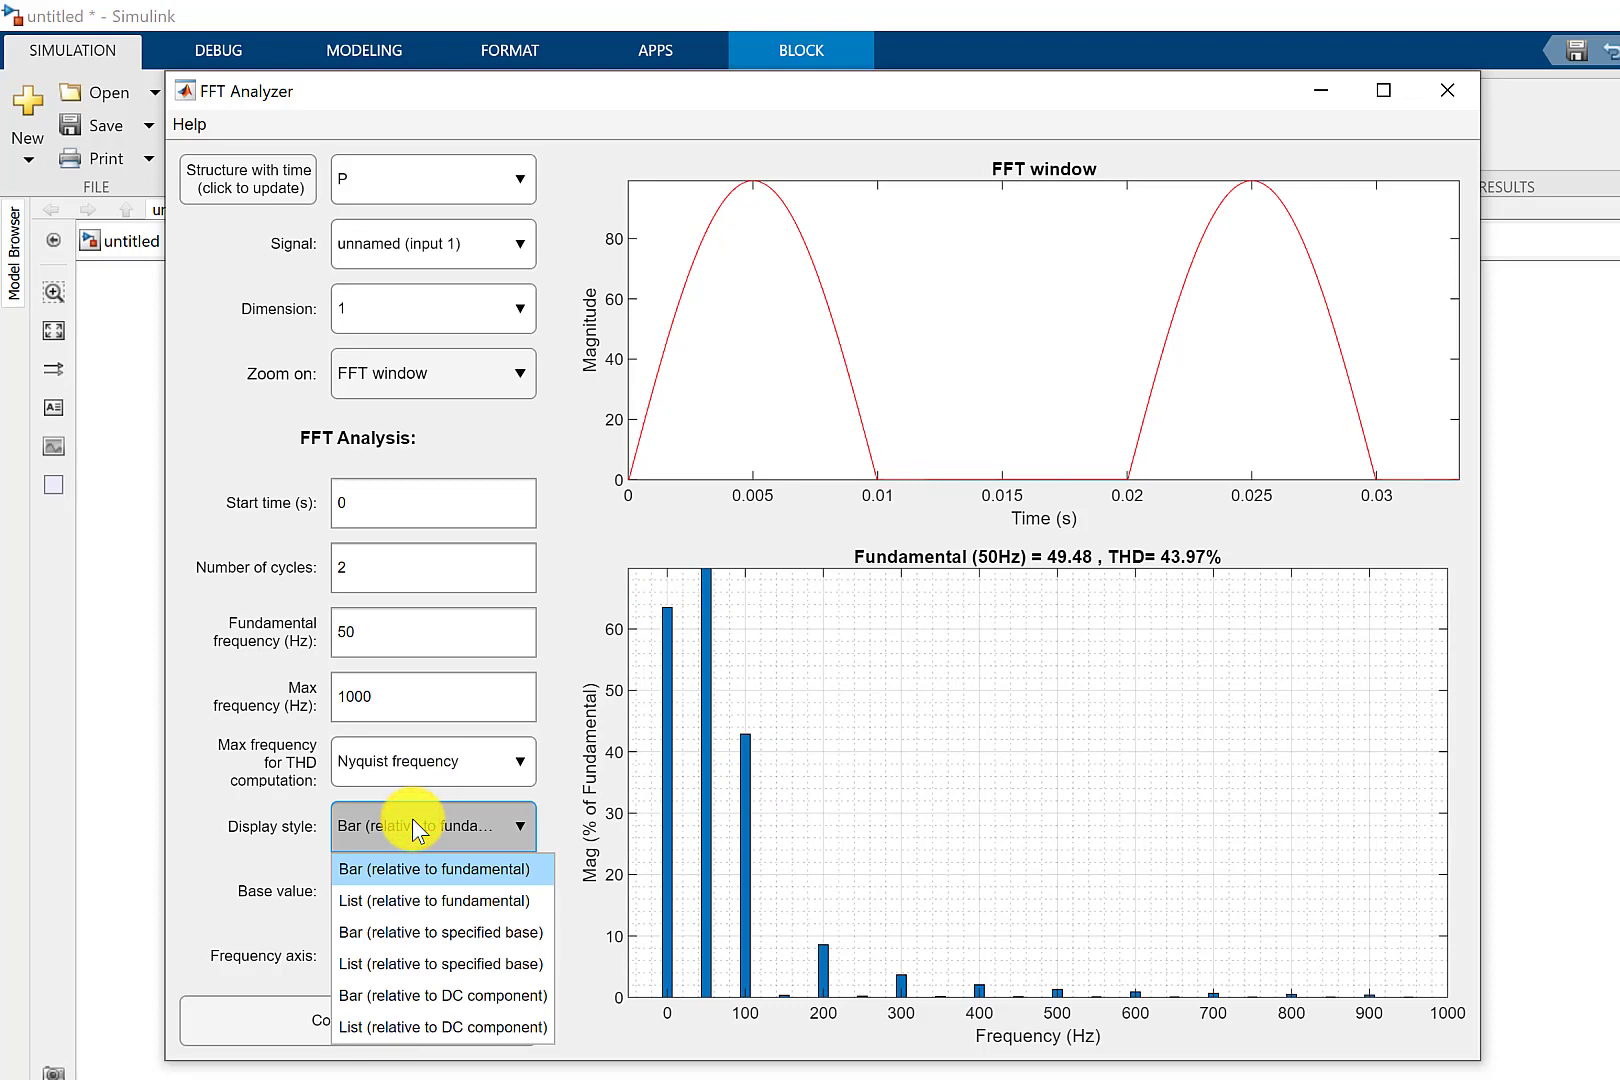
left_click(456, 994)
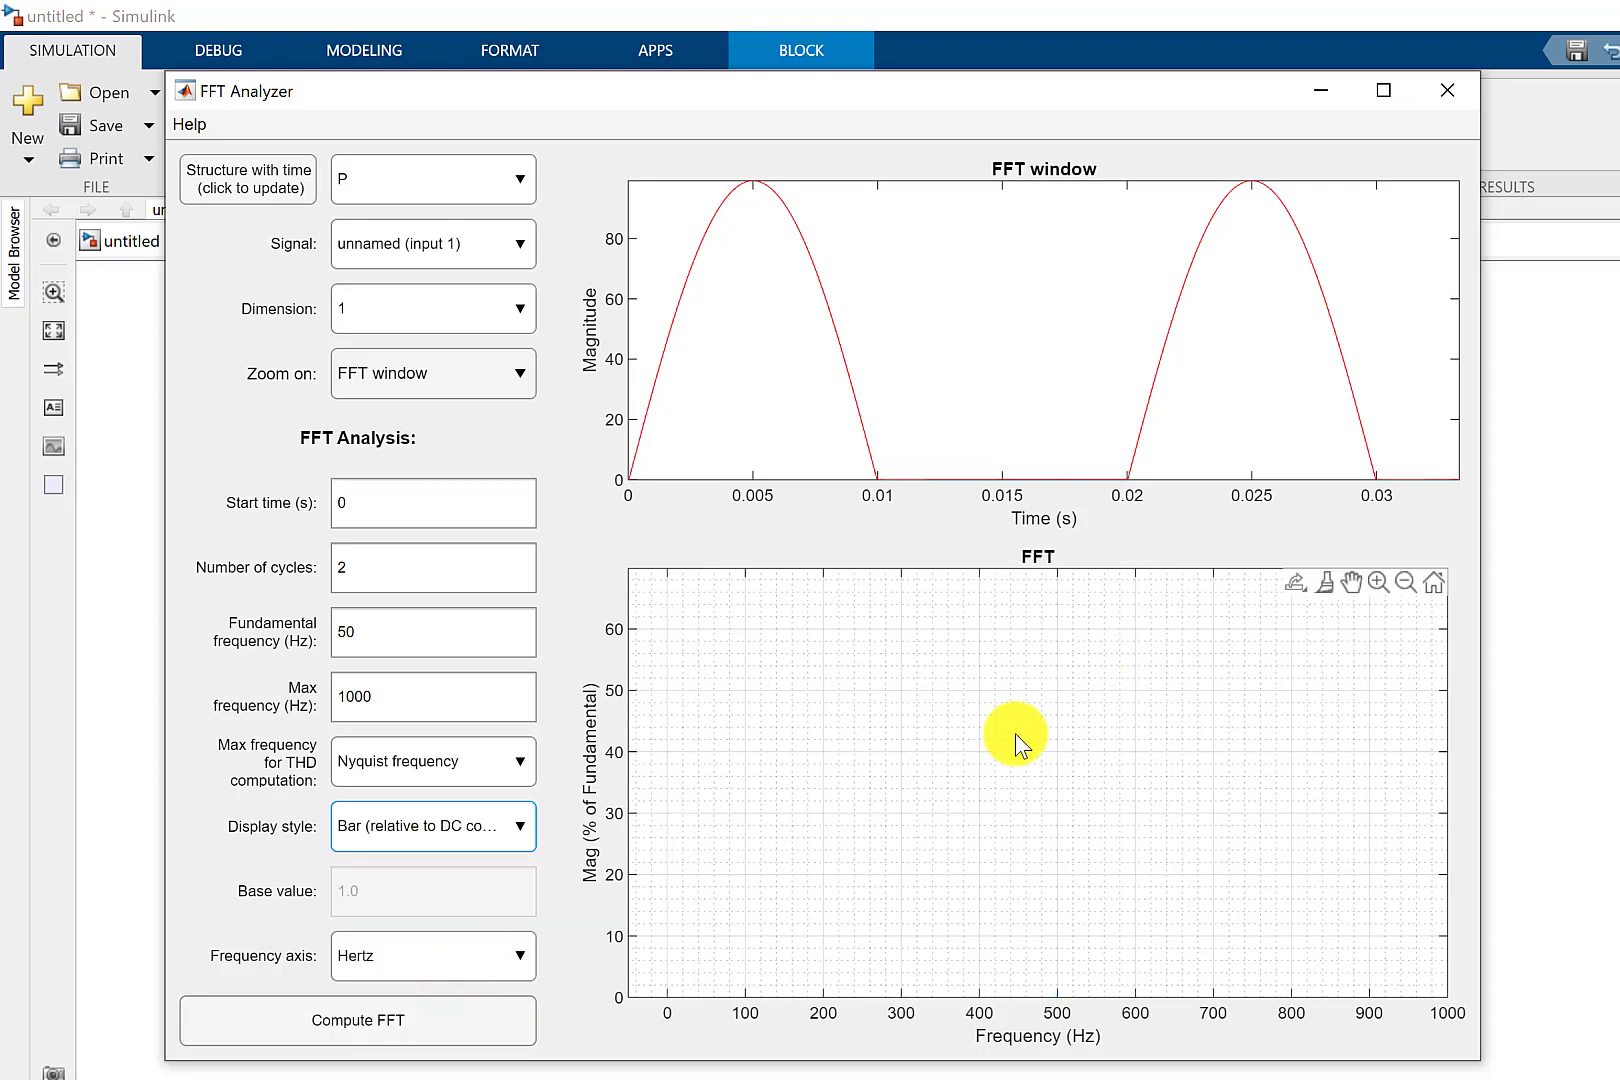
left_click(423, 1010)
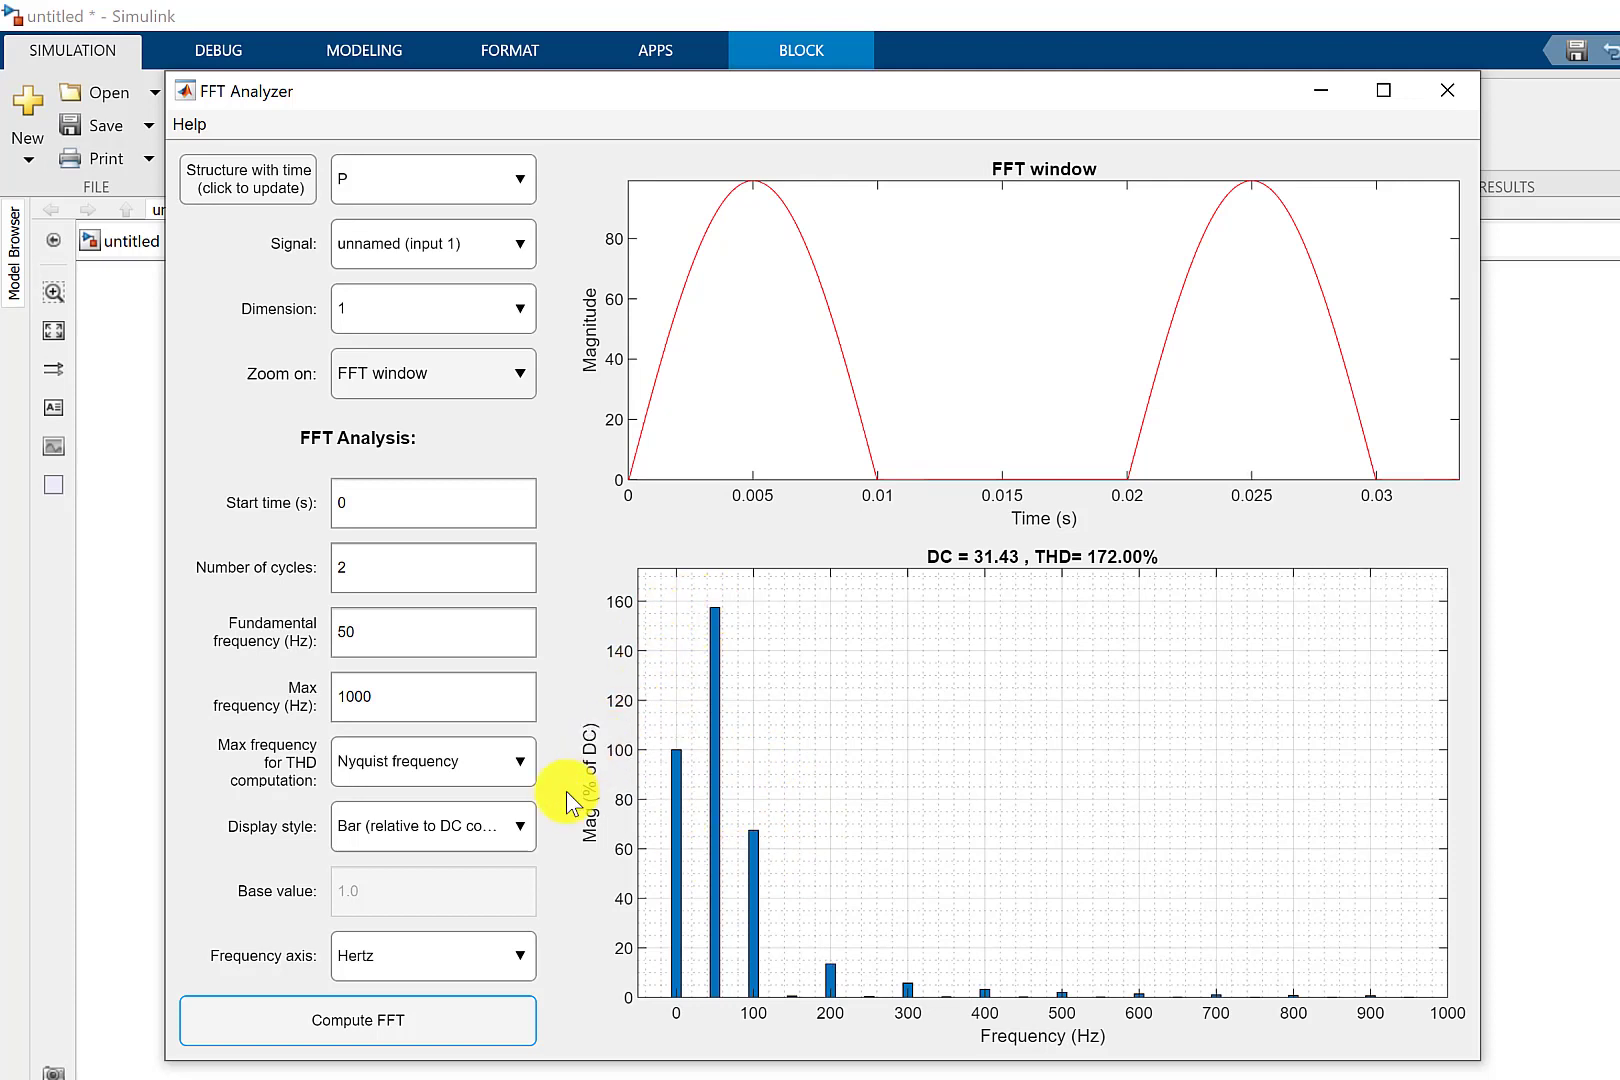
Change the display style to Bar (relative to specified base), keep the base value at 1.0, and recompute the FFT.
left_click(497, 839)
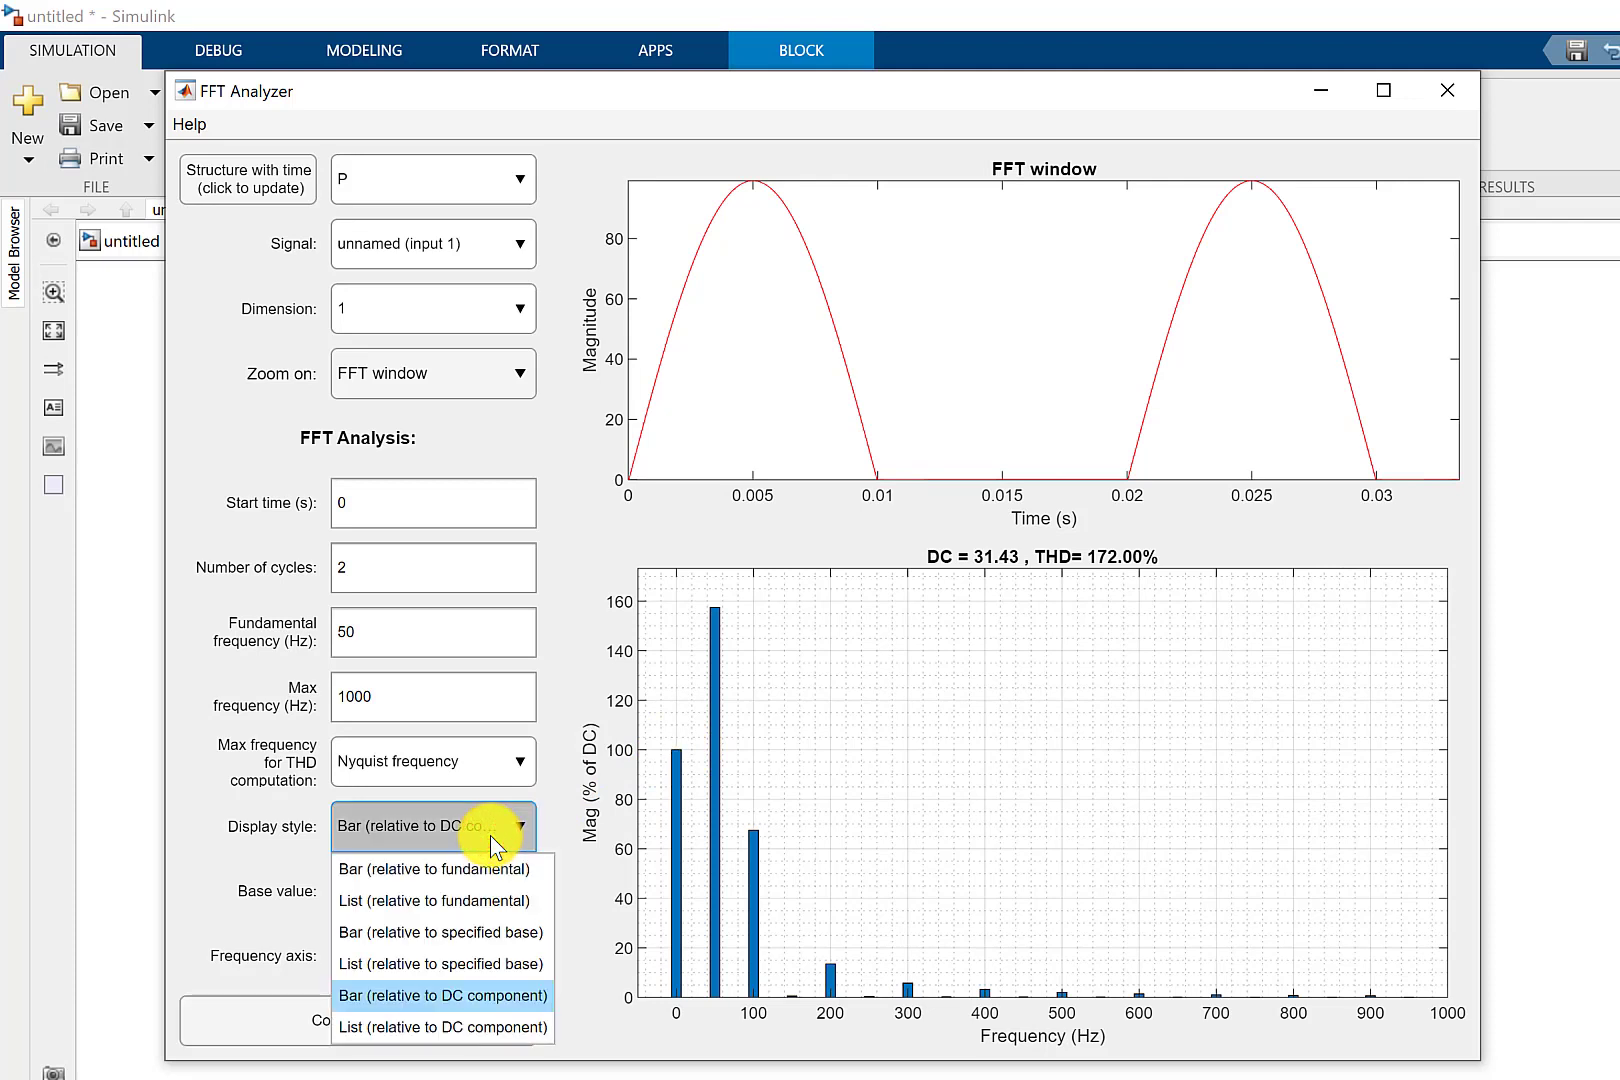
left_click(480, 932)
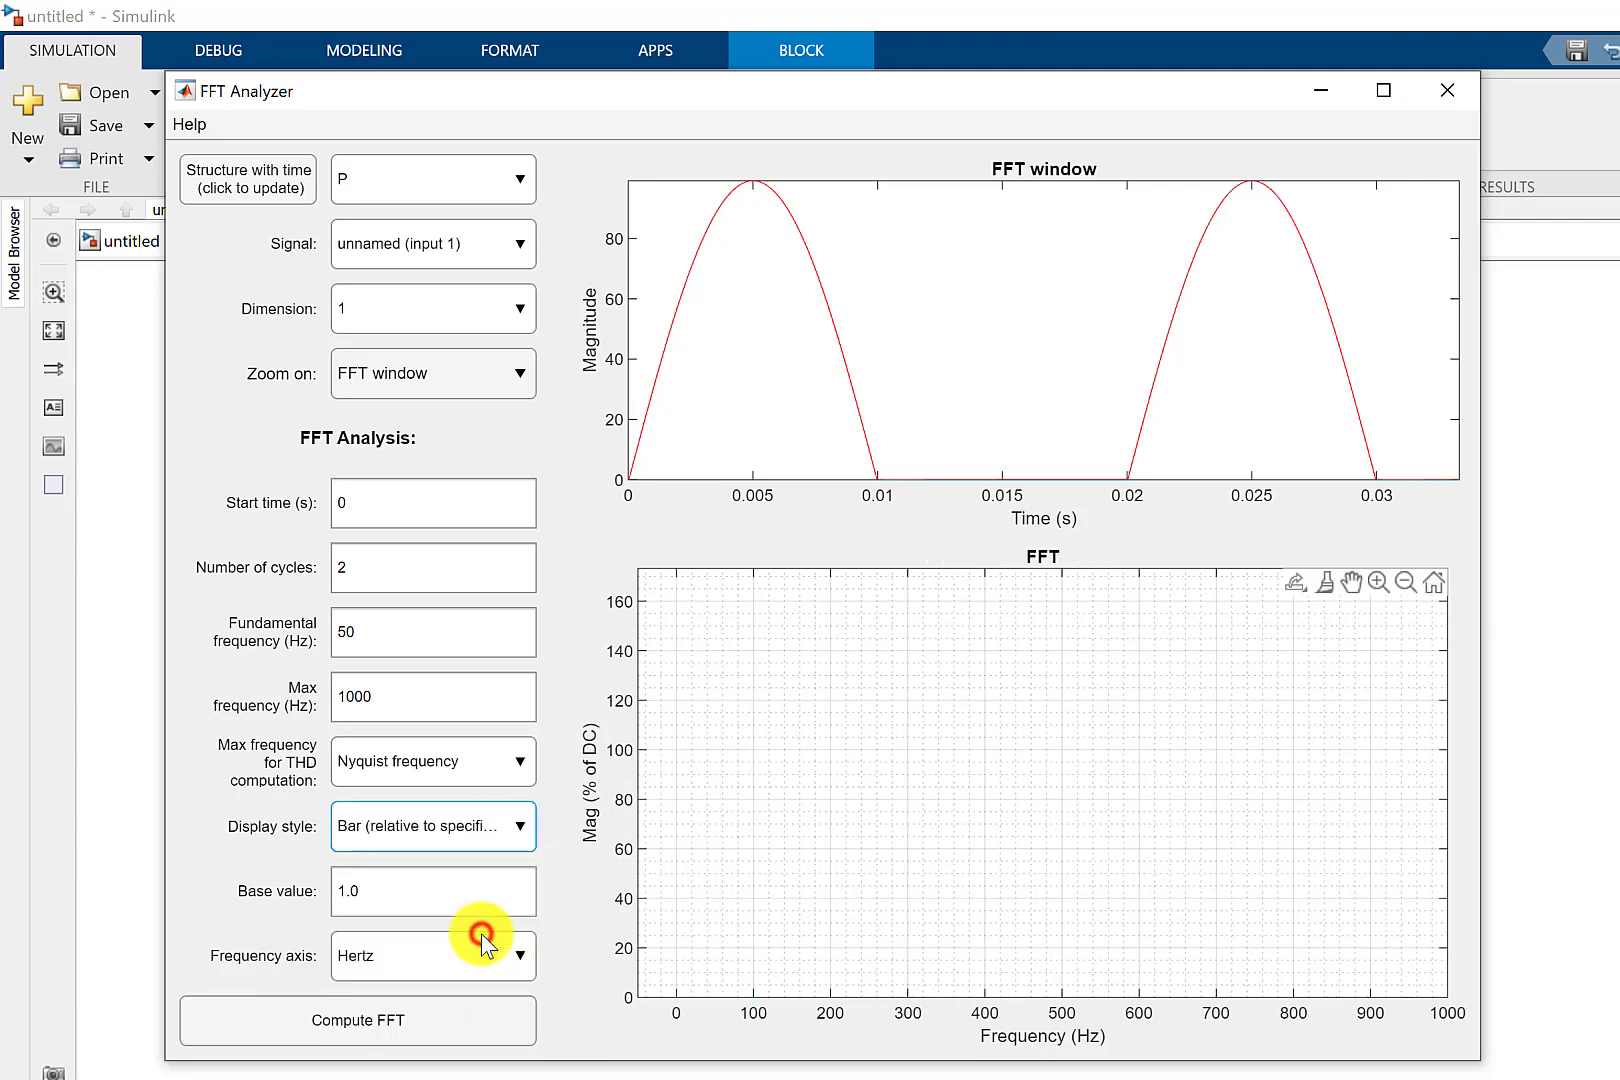
left_click(388, 893)
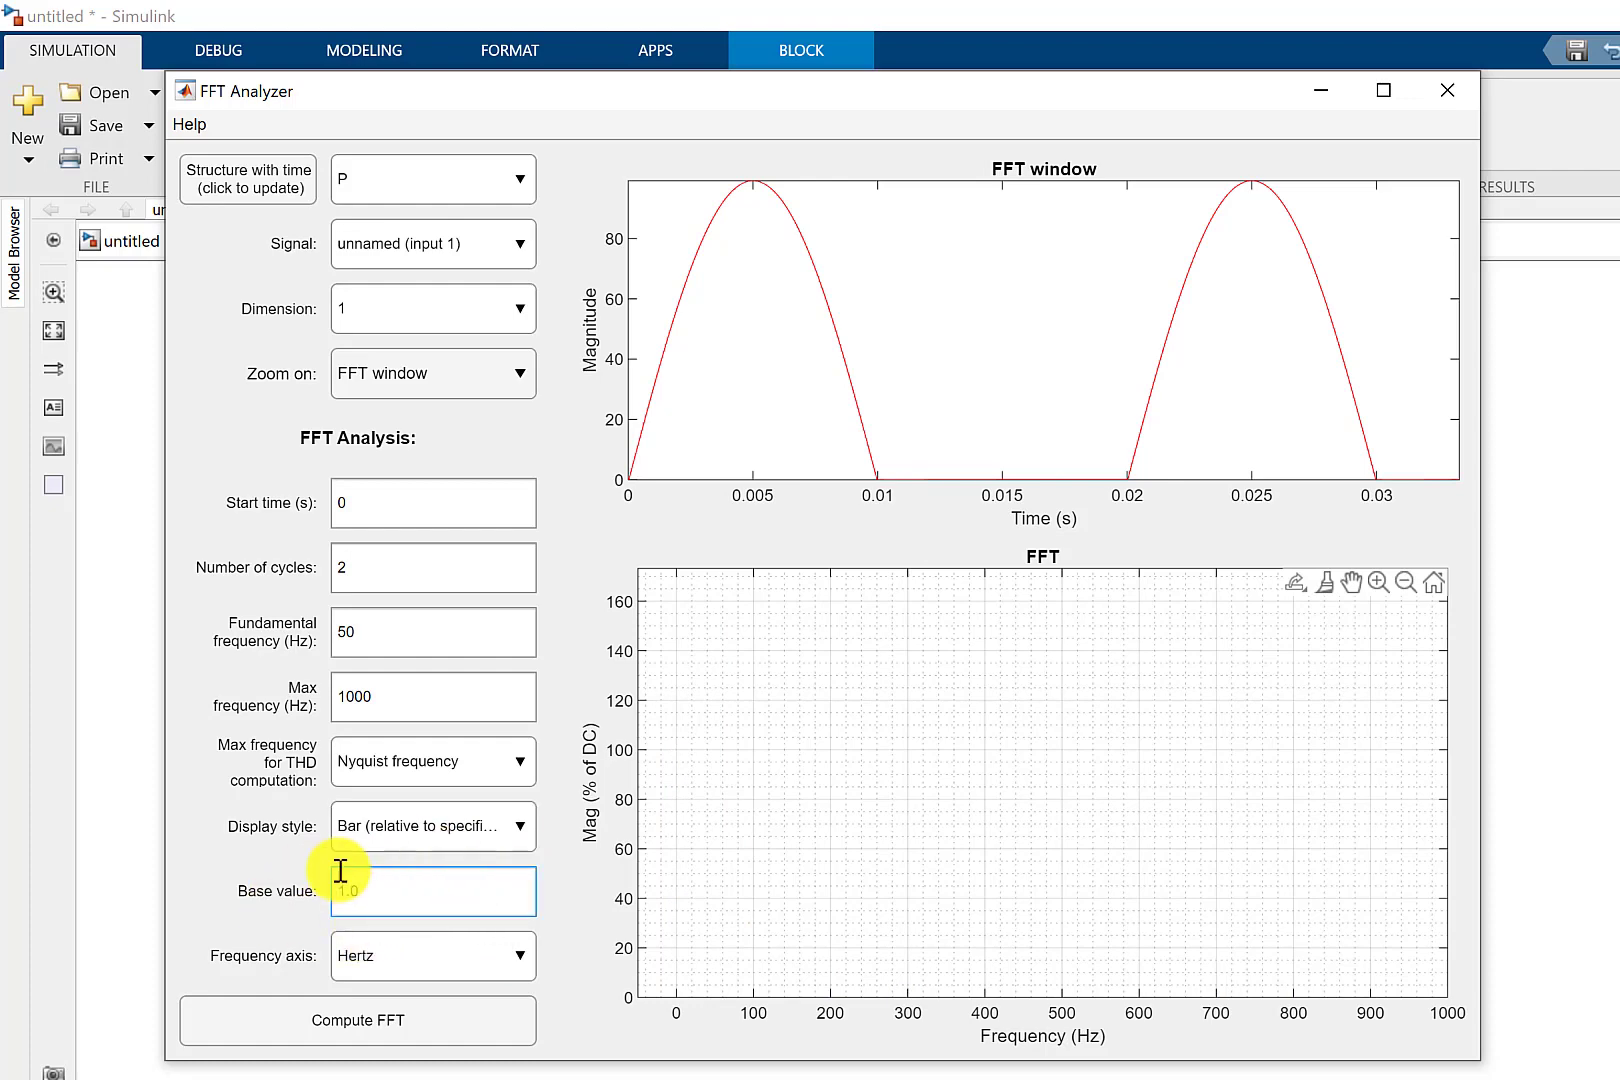
left_click(348, 1018)
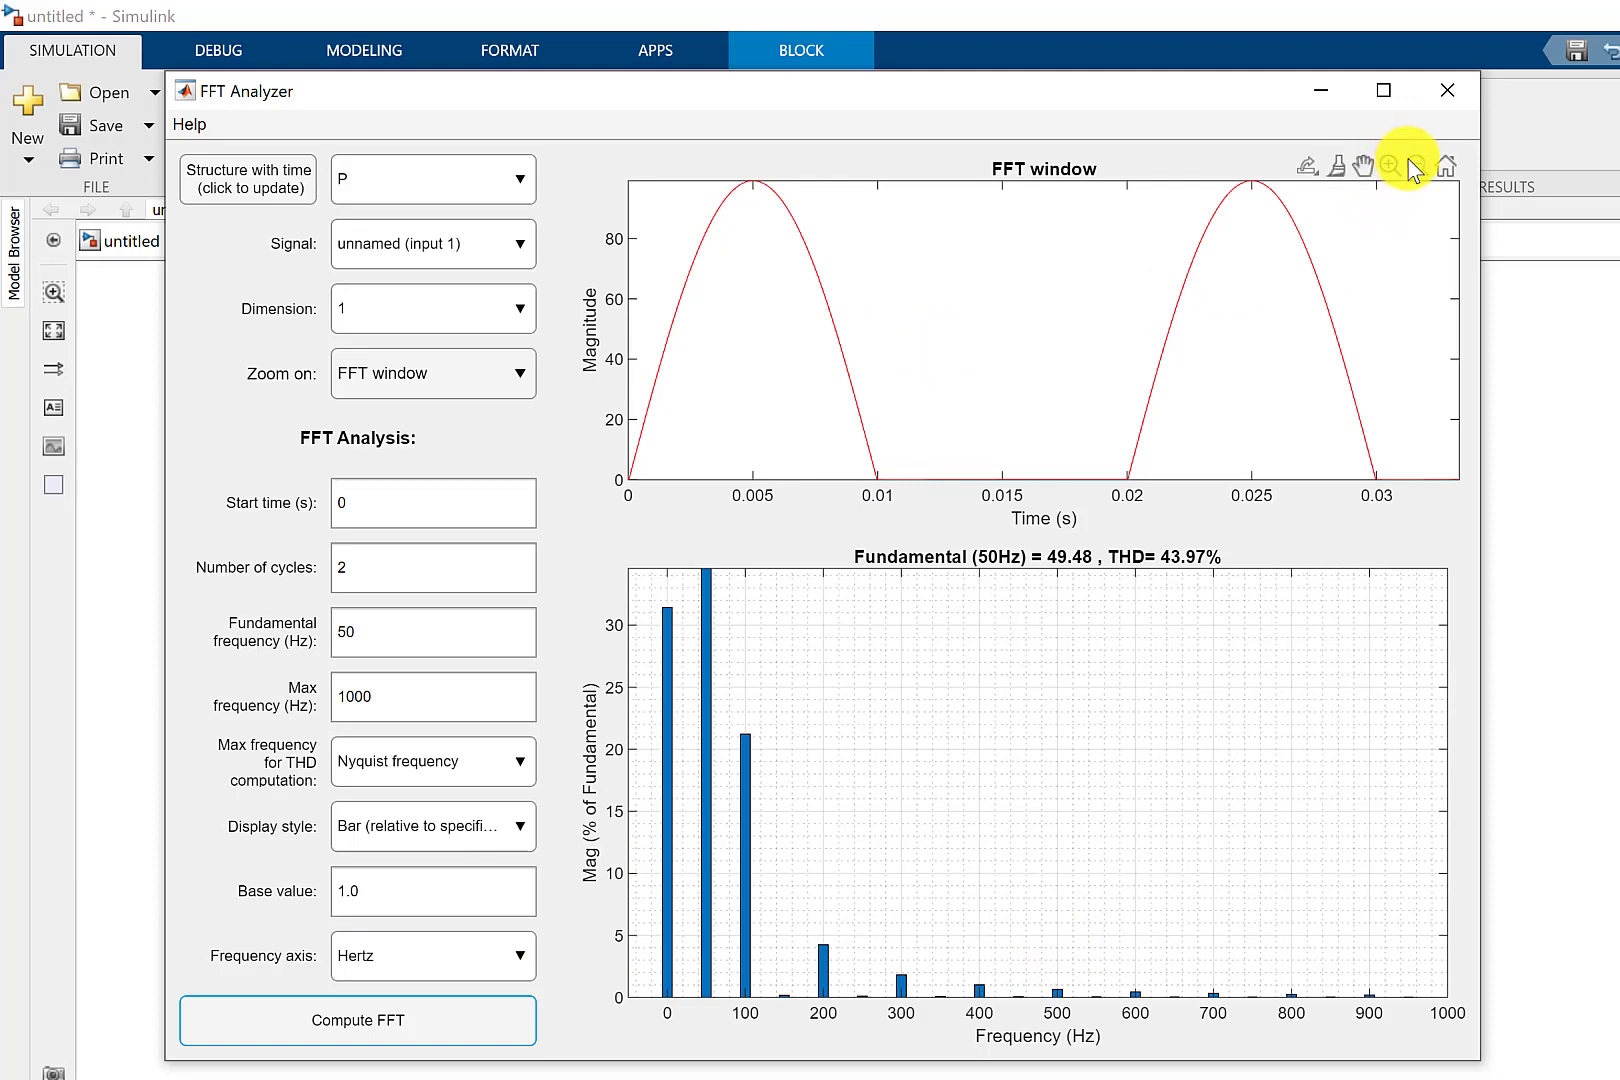
left_click(1442, 161)
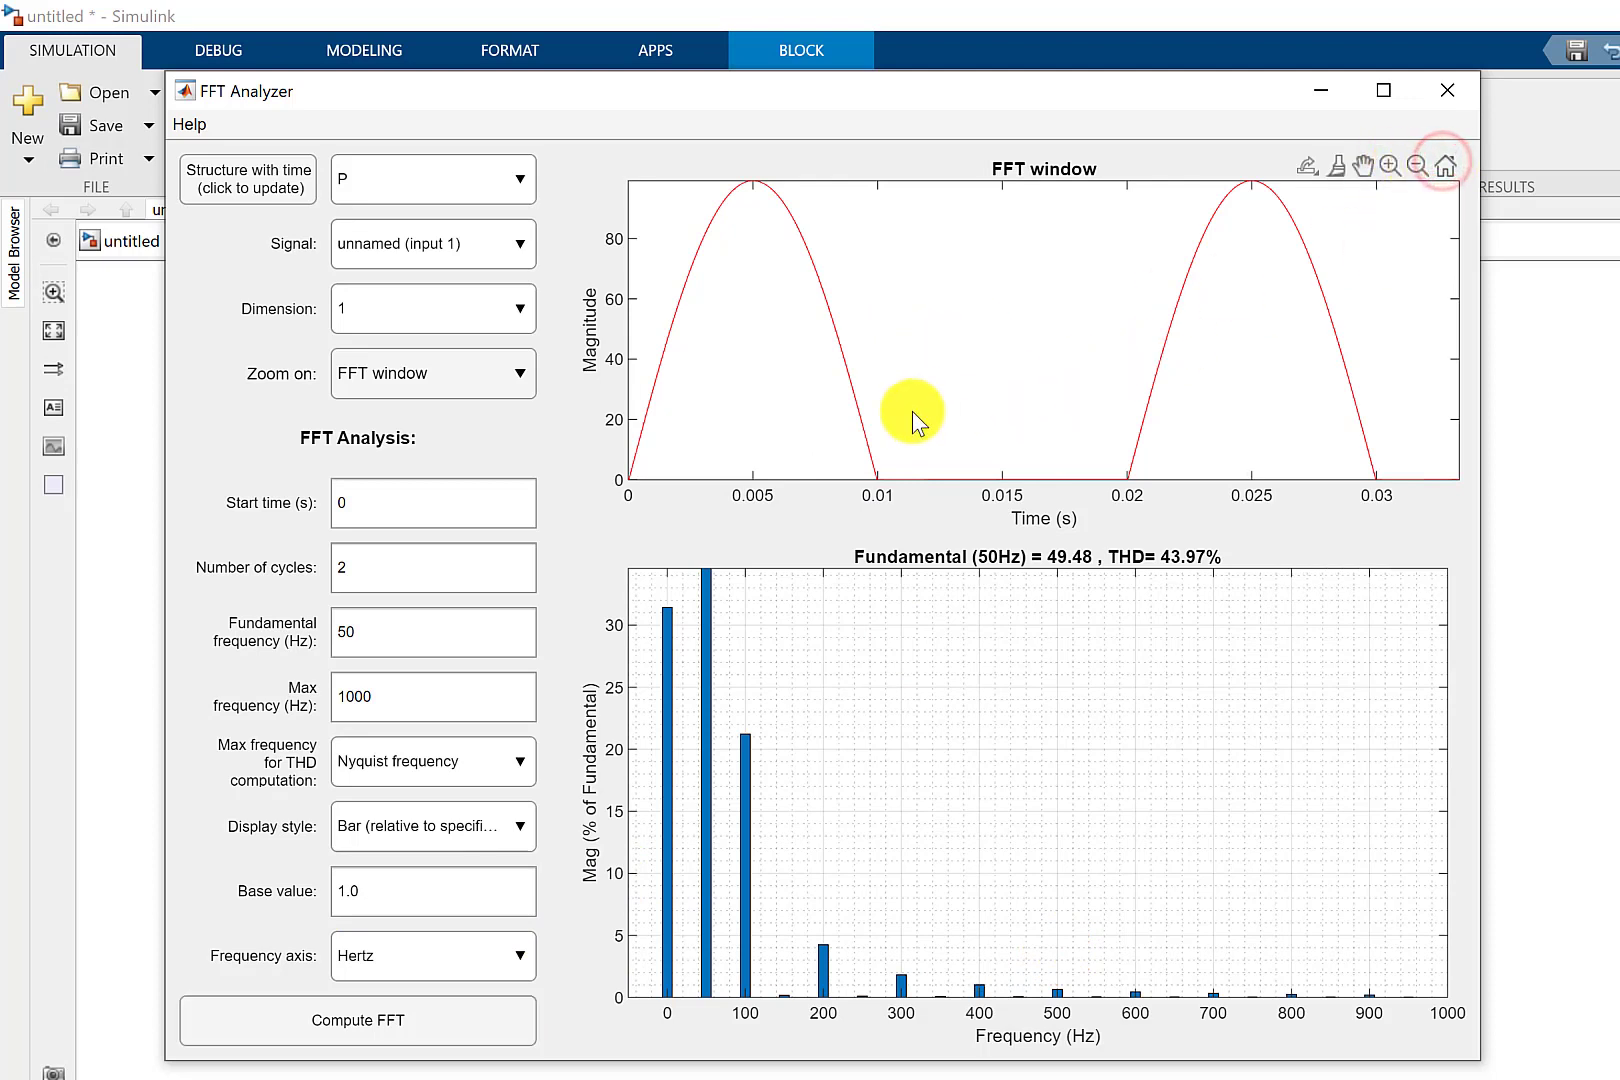
Export the FFT bar chart as a Portable Network Graphics file named FFT_of_HWR.
left_click_drag(304, 97, 499, 103)
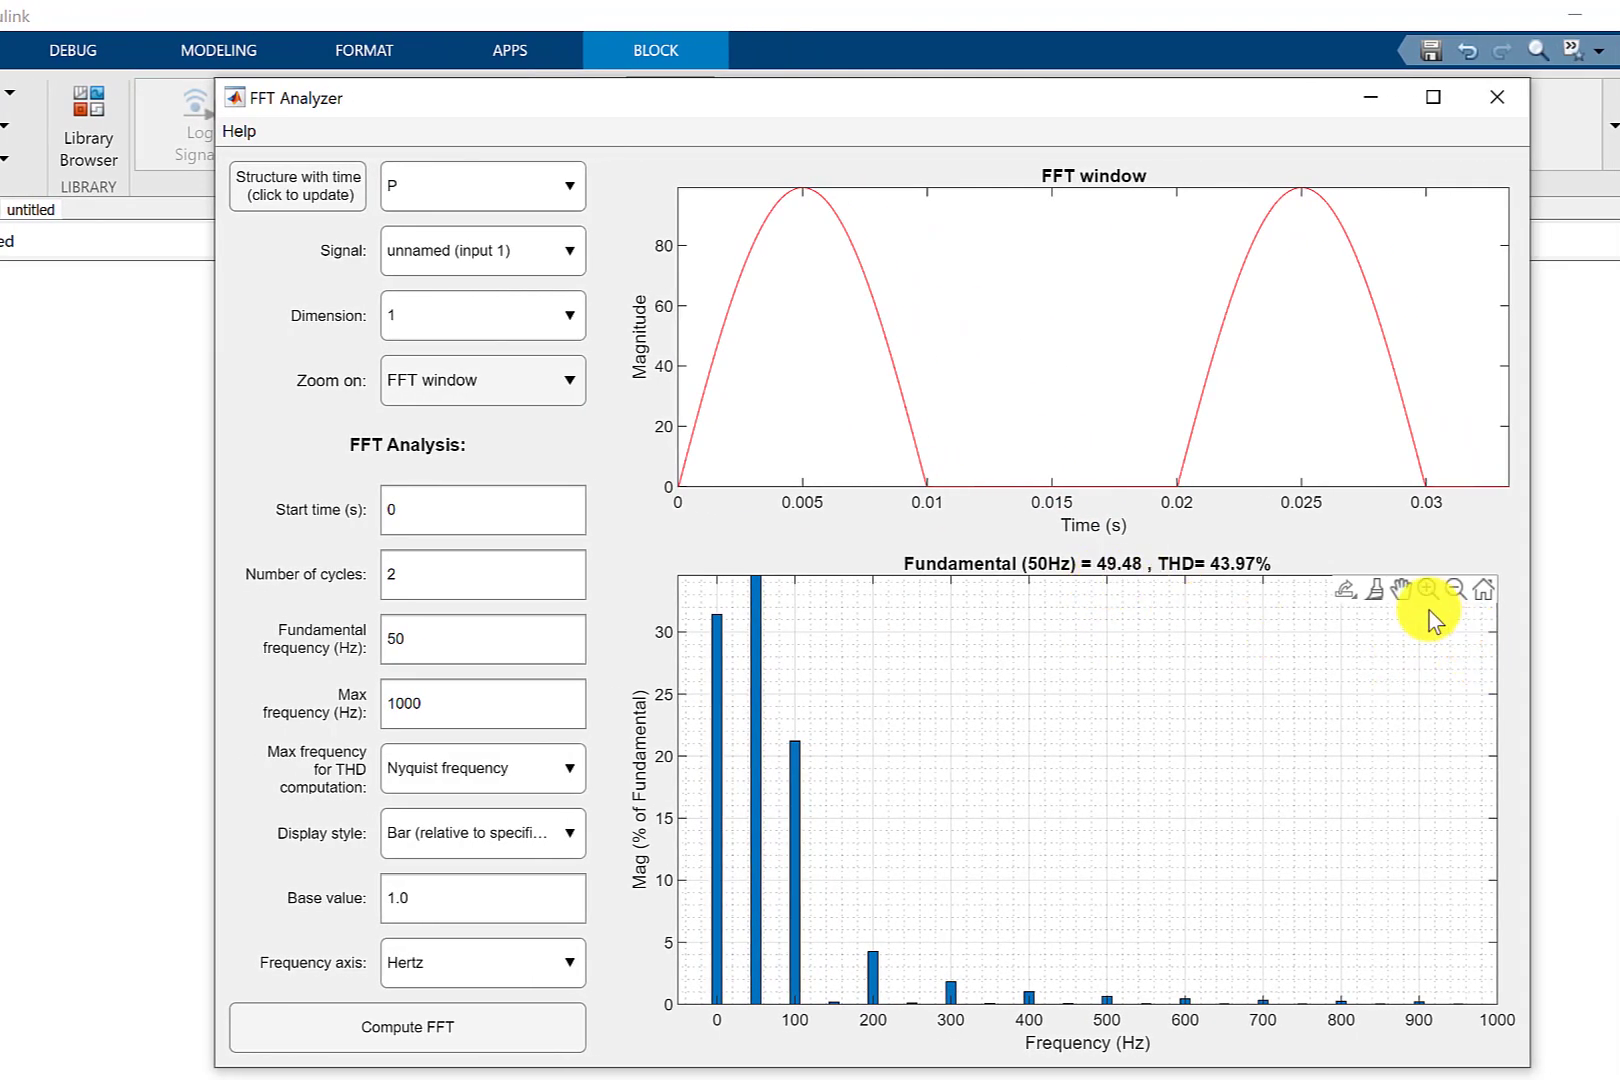
left_click(1347, 592)
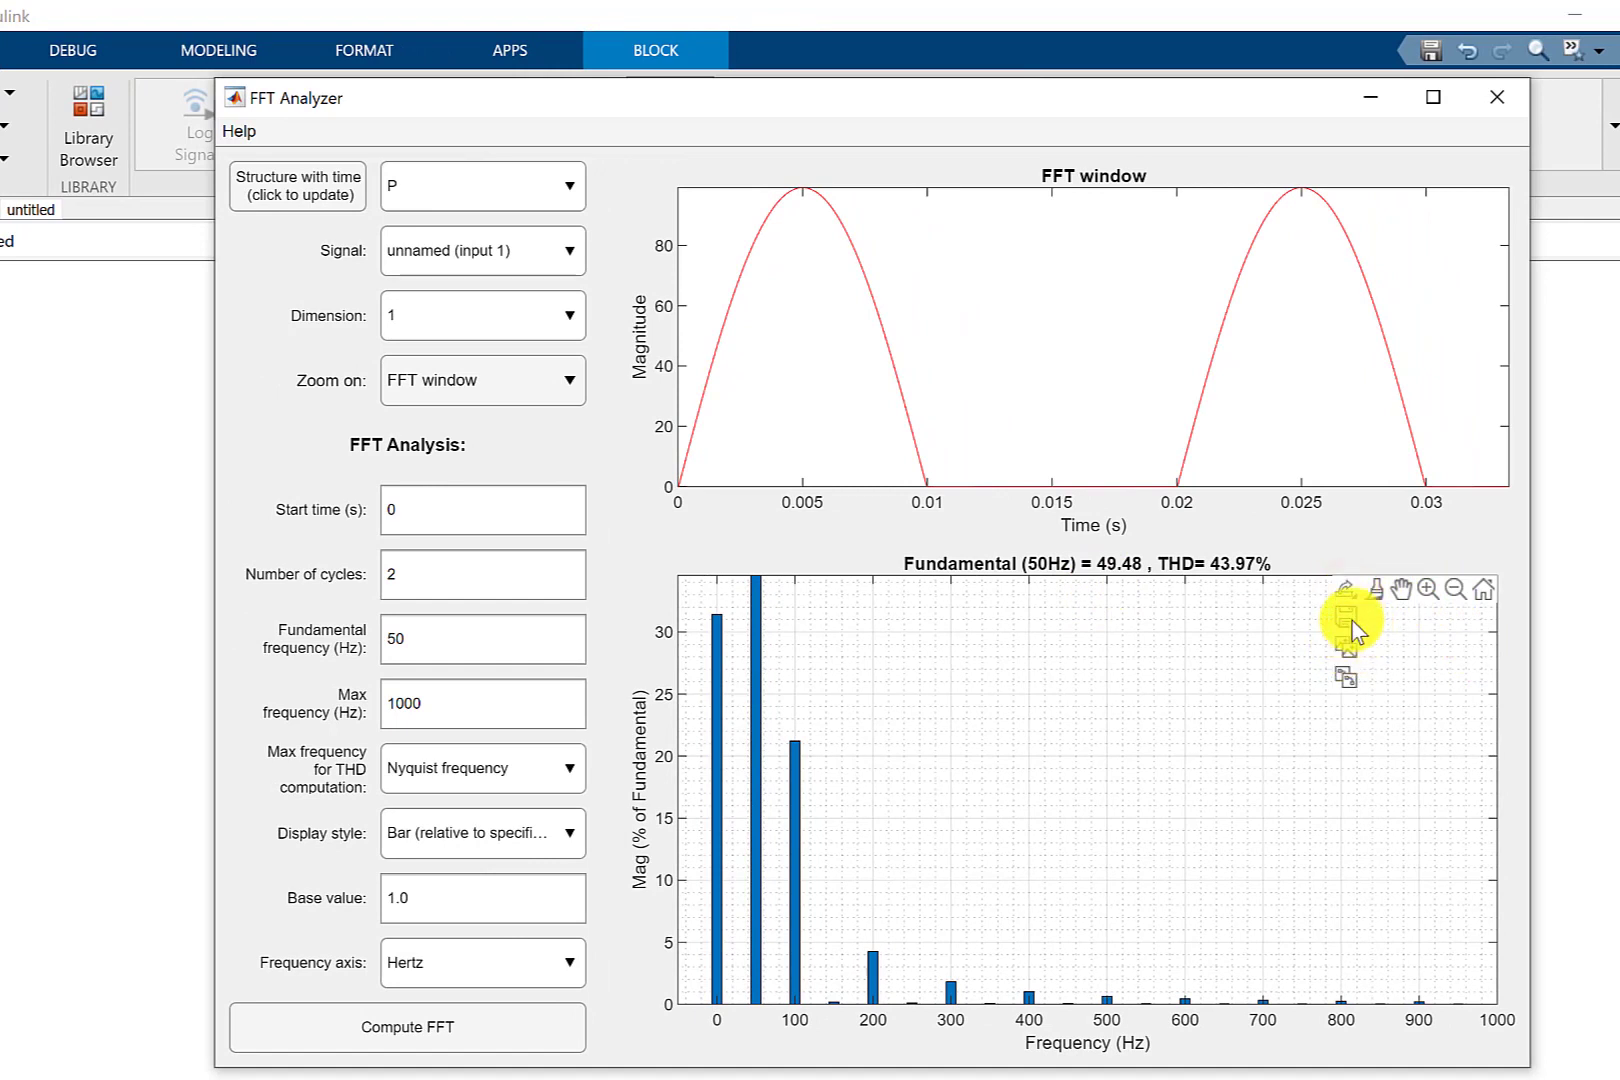
left_click(1352, 621)
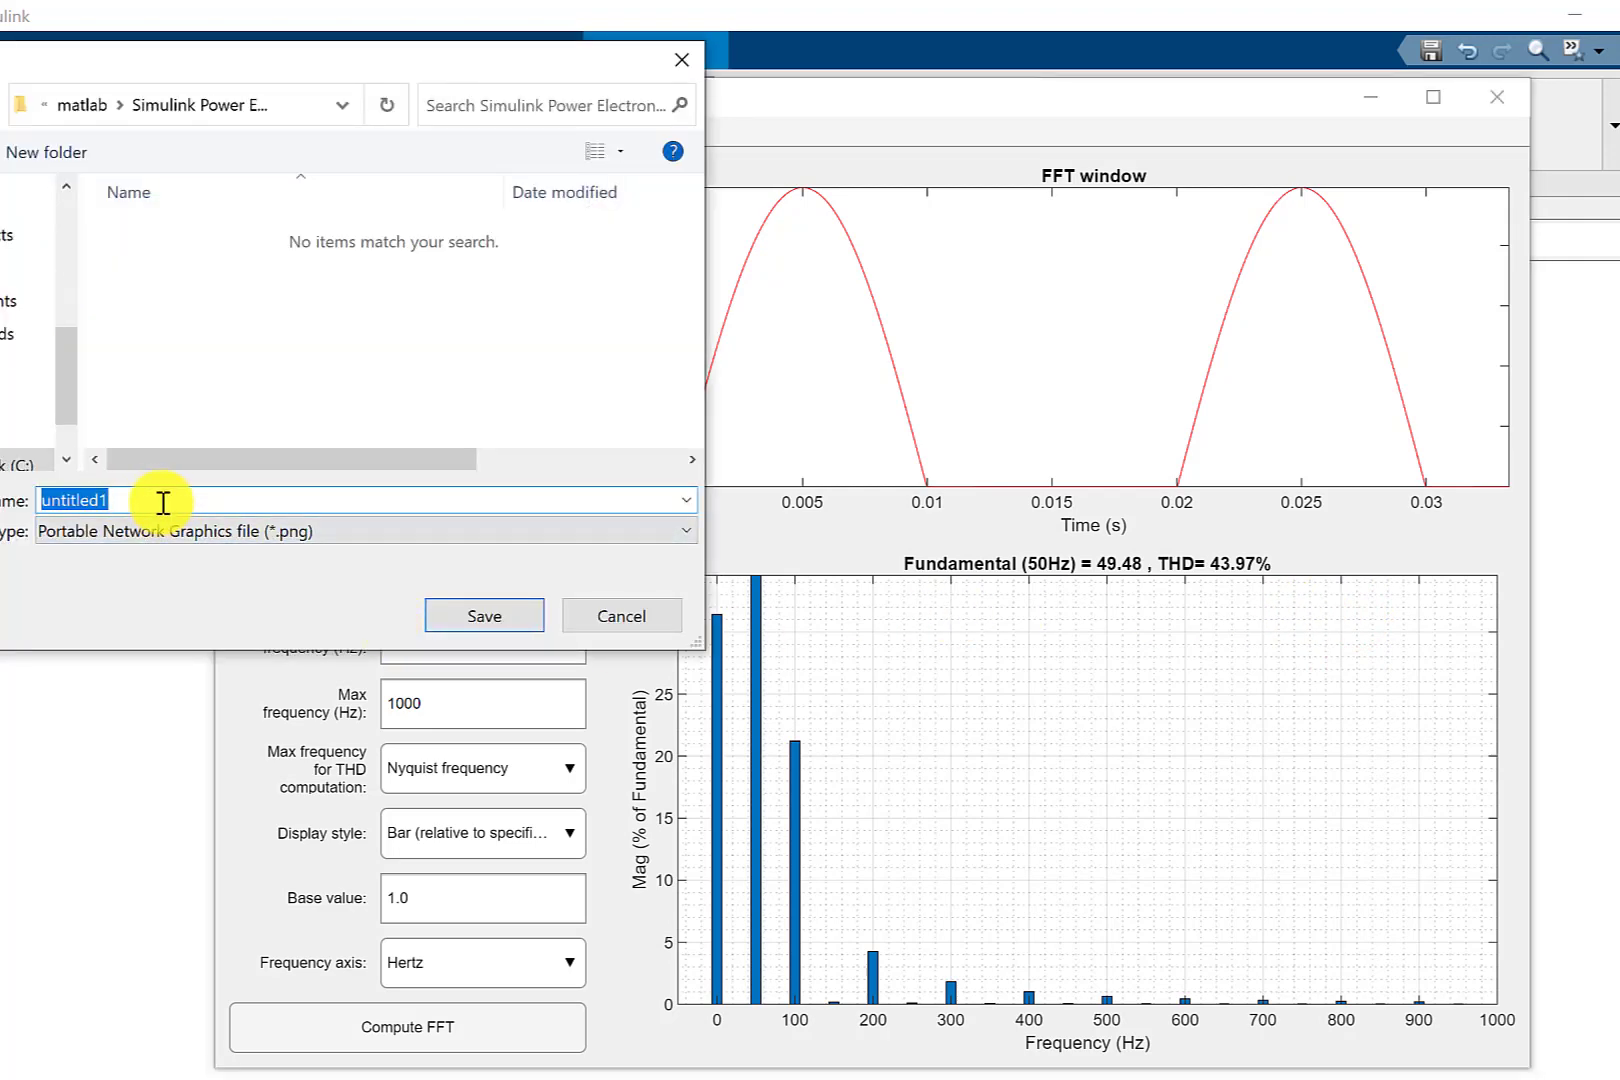
type("FFT")
type("_")
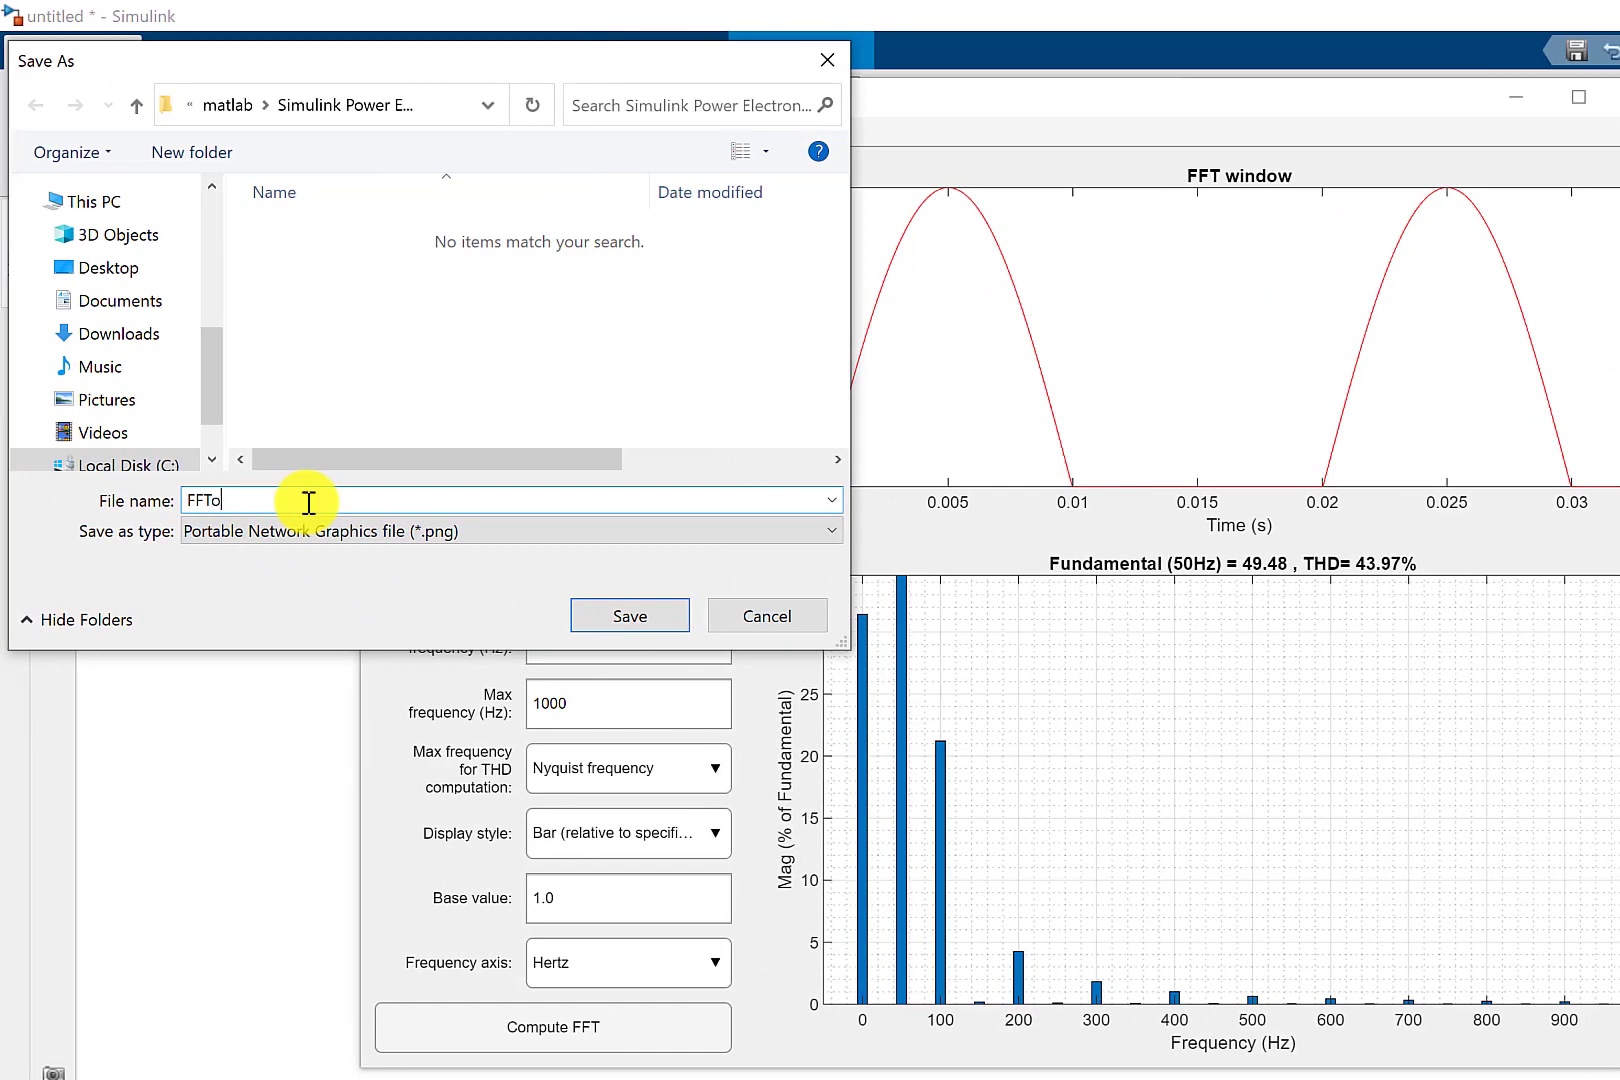
type("of_HWR")
key("BackSpace")
type("R")
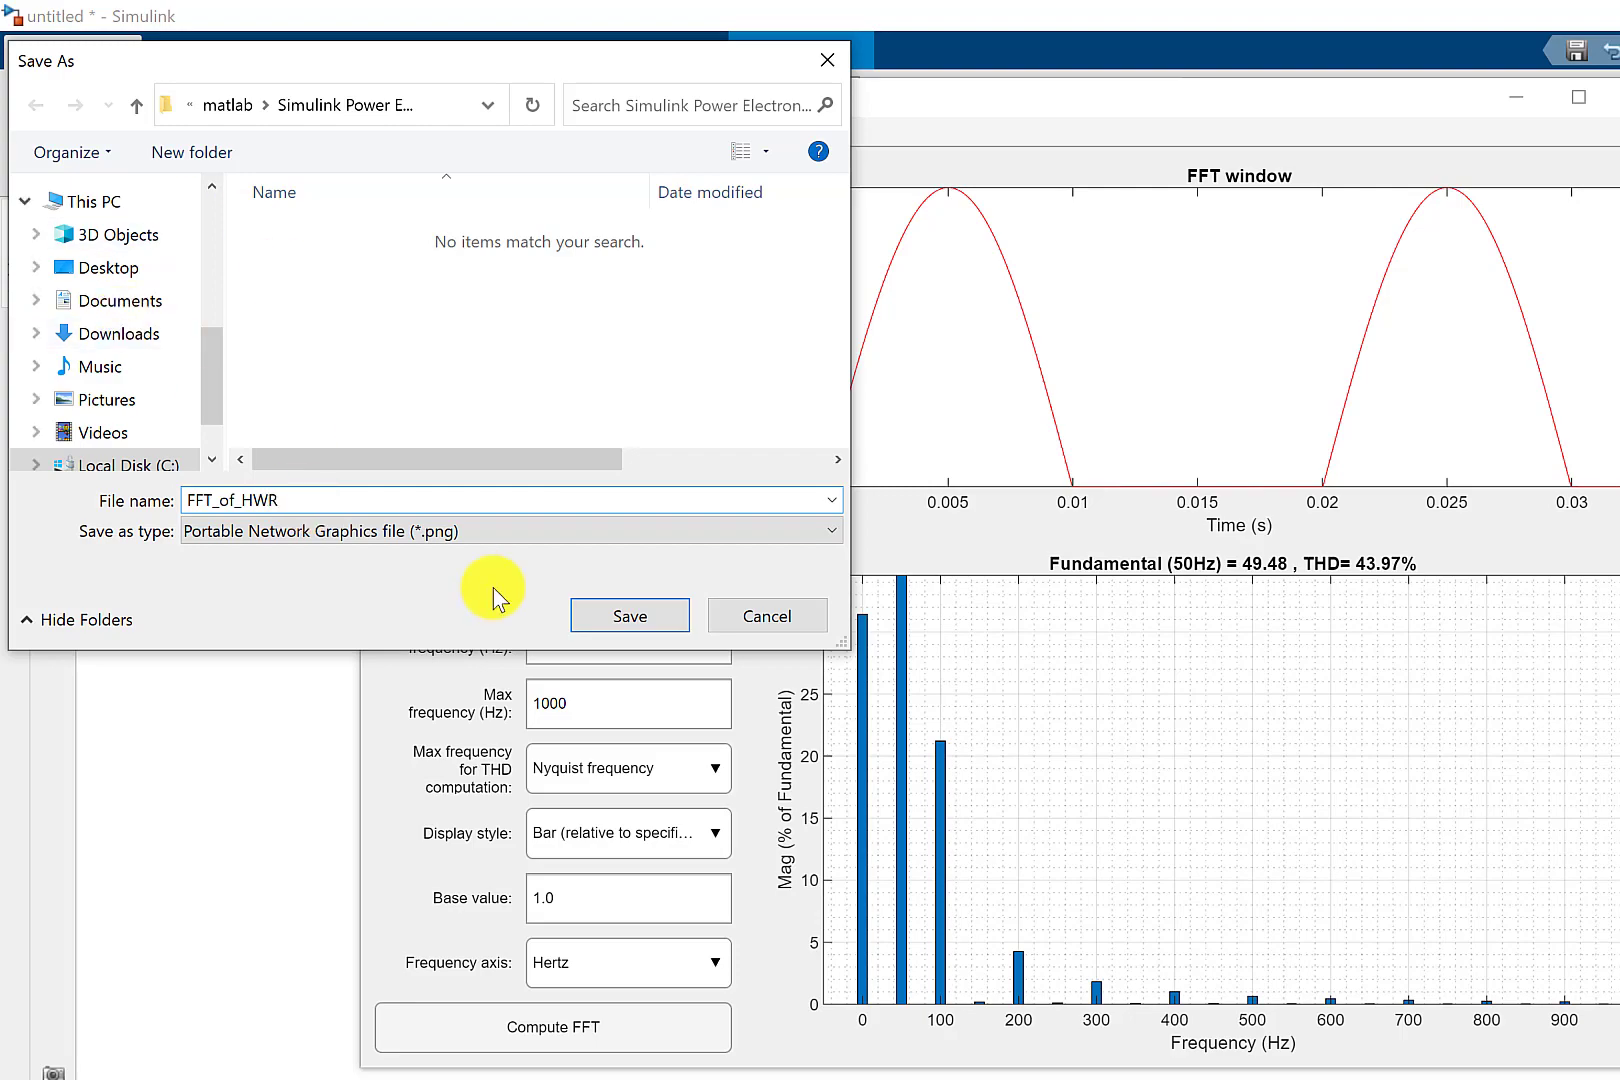
left_click(626, 614)
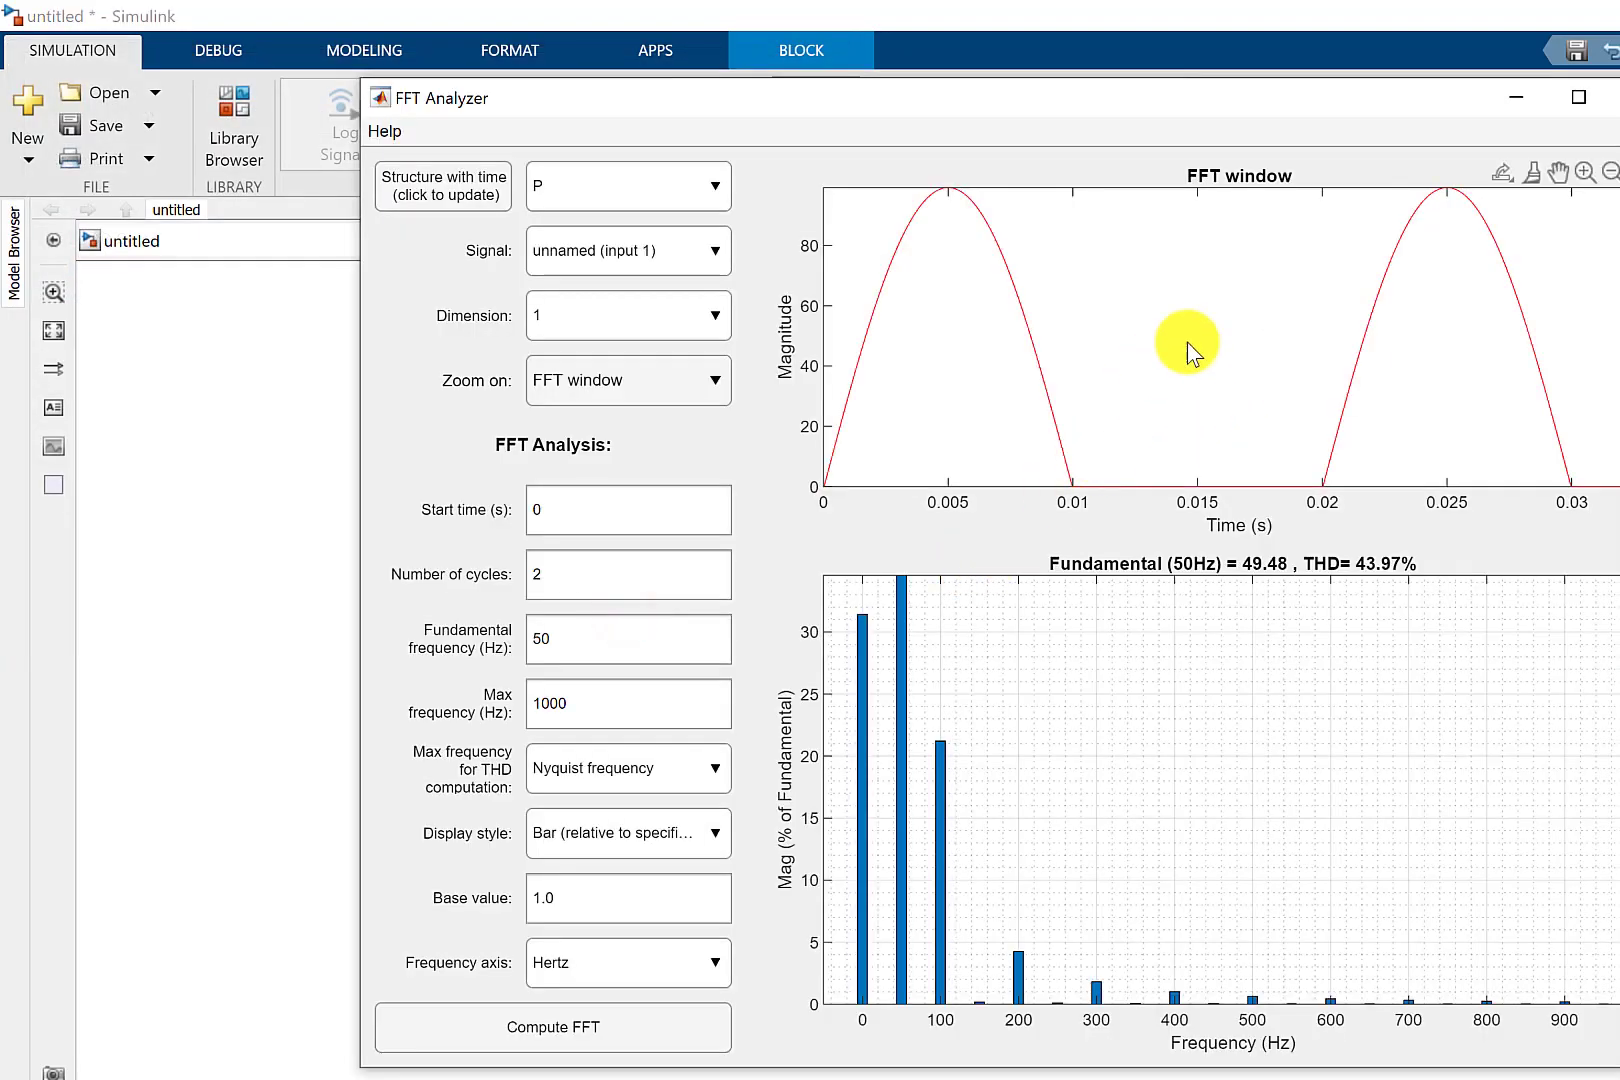
Open the export options of the FFT window waveform plot.
left_click(1501, 167)
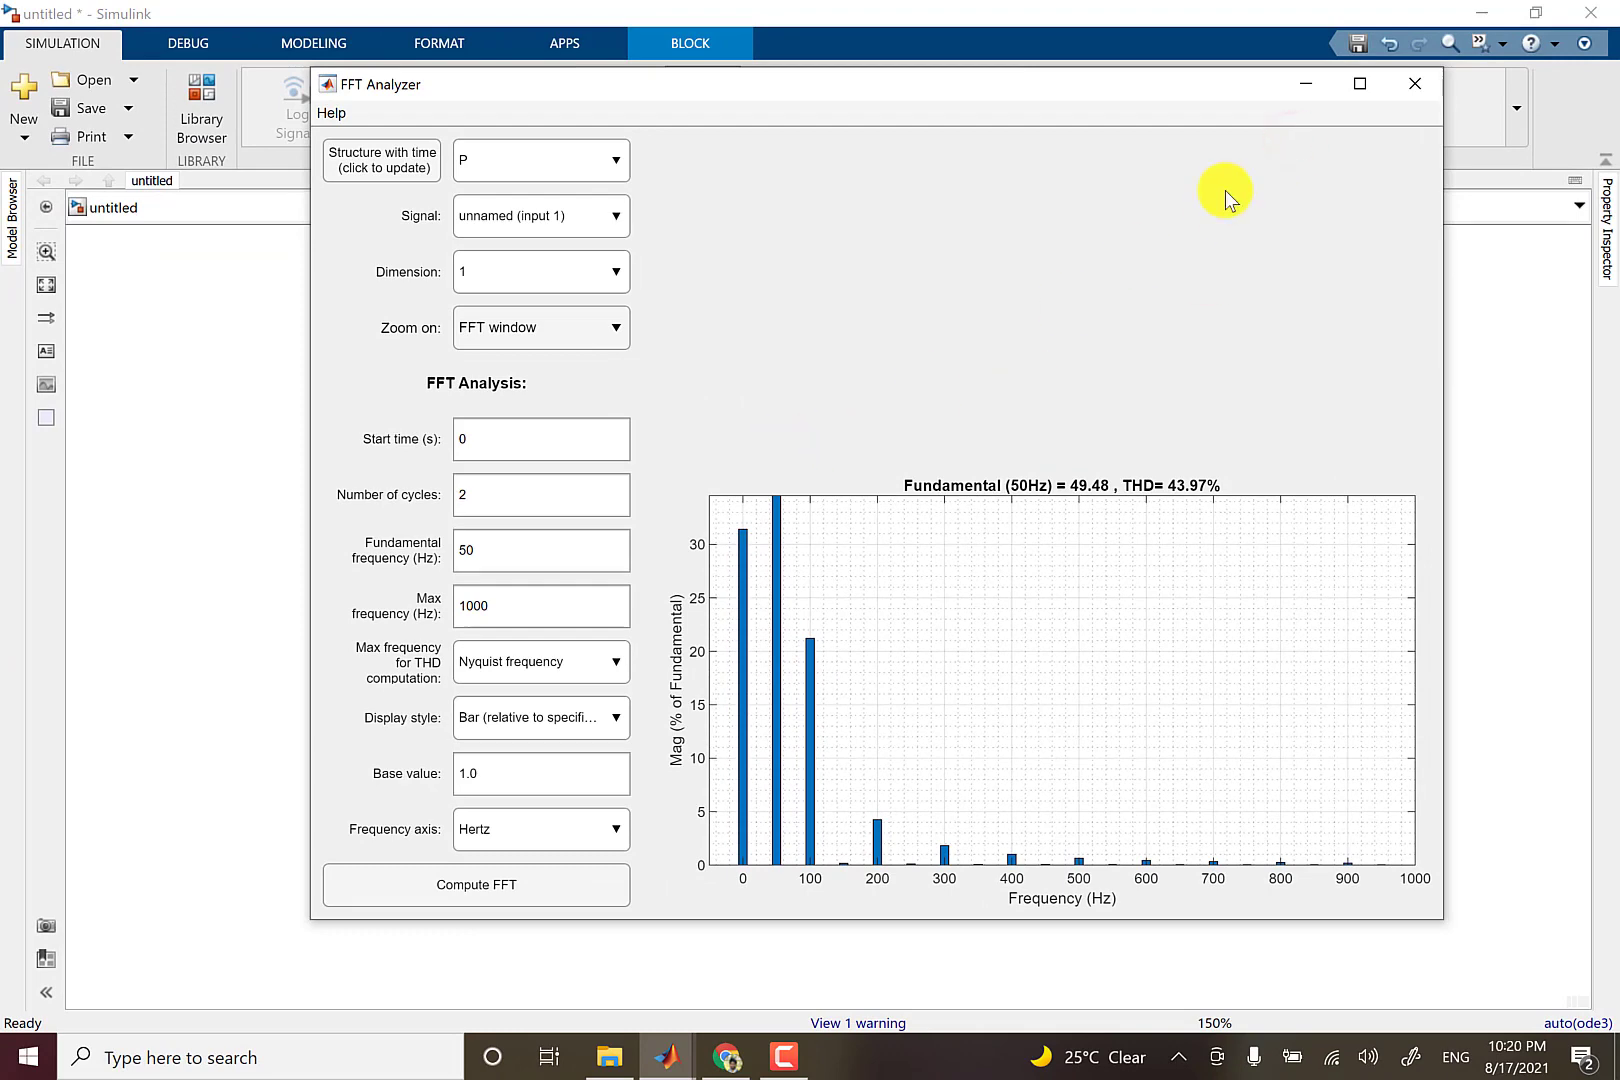
left_click_drag(820, 77, 696, 118)
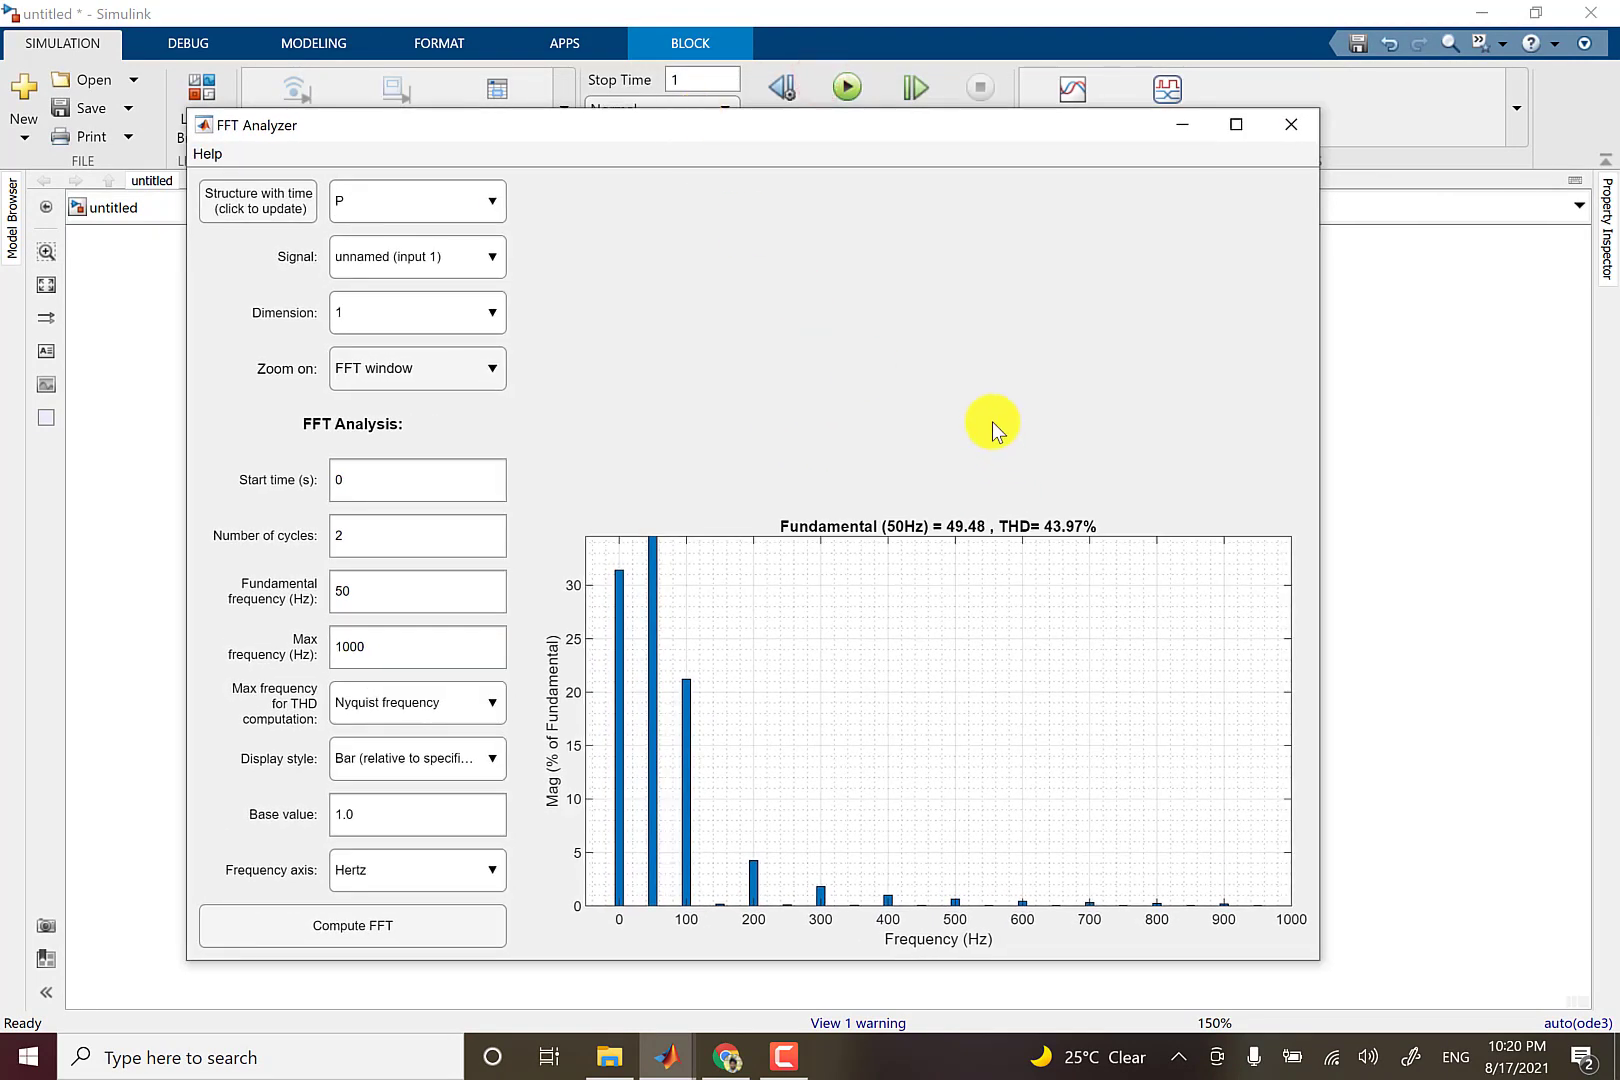
left_click(1170, 186)
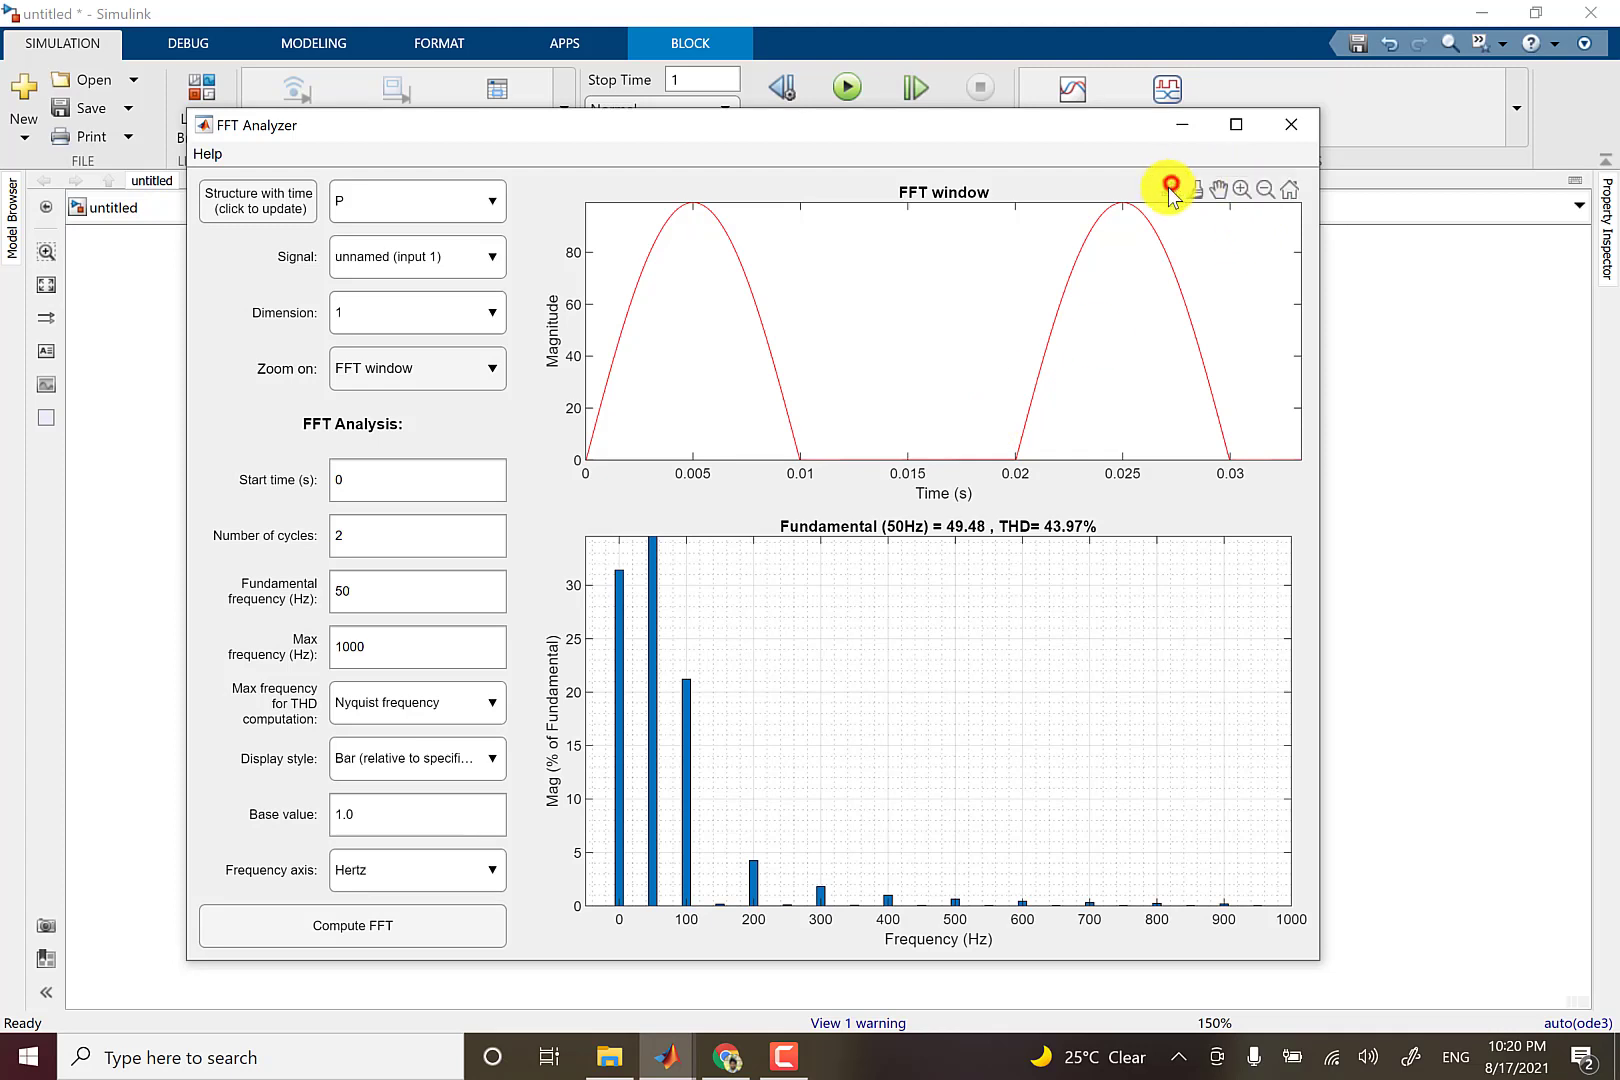
left_click(1170, 187)
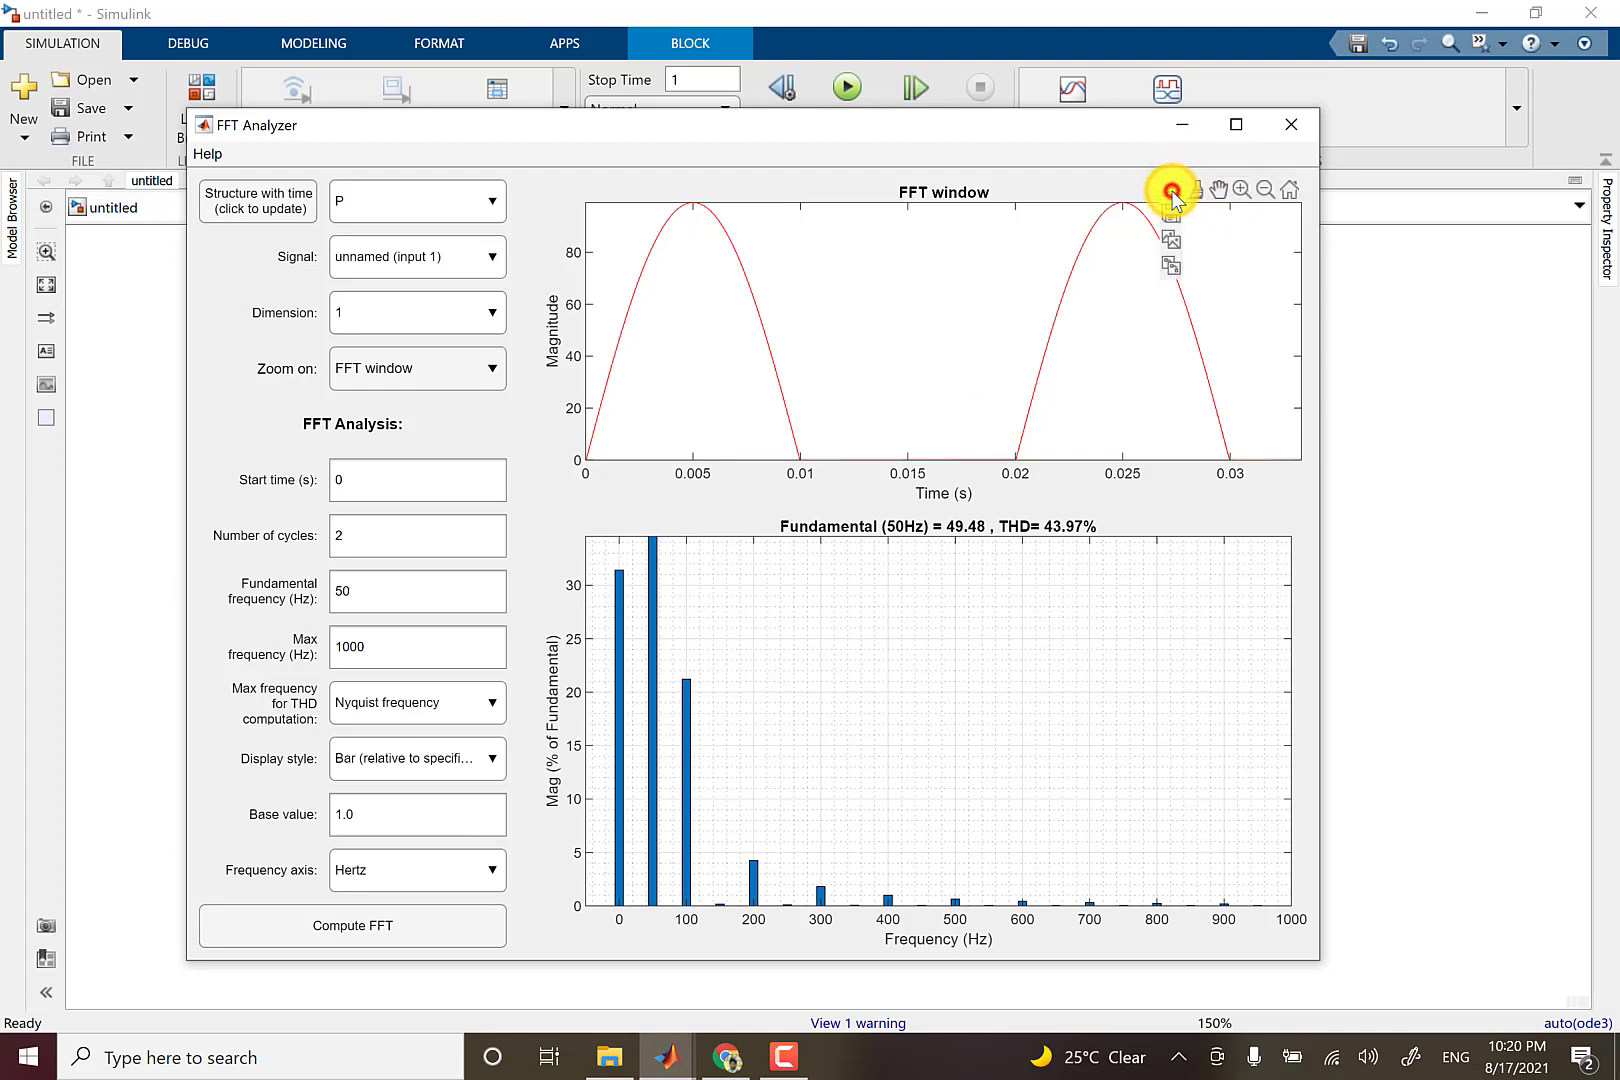